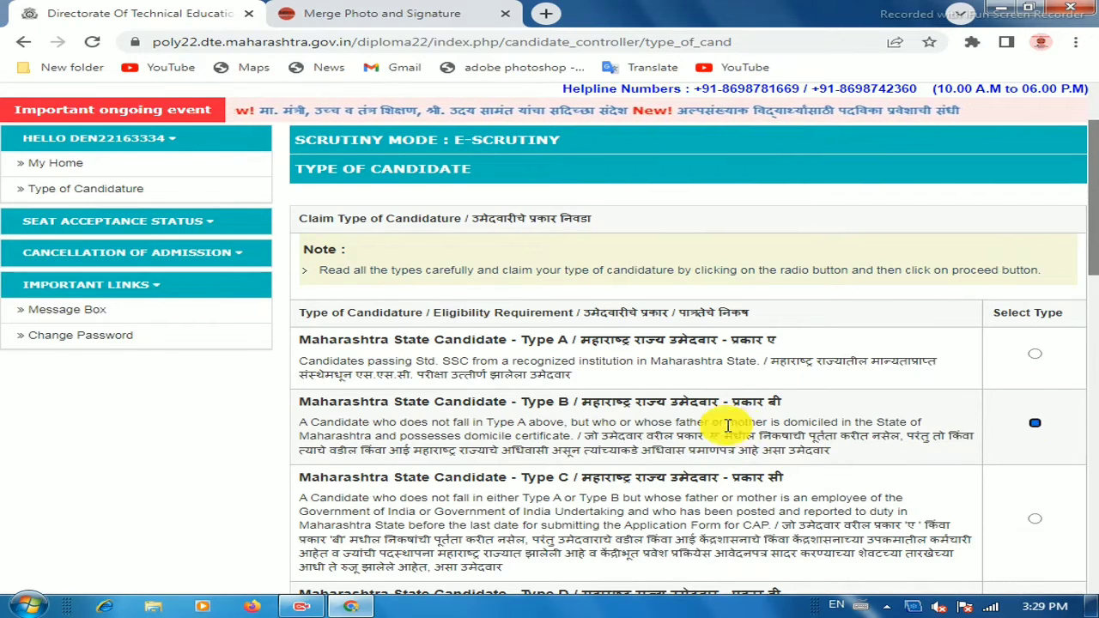
# Review the eligibility descriptions of all the listed candidature types, from Maharashtra Type A to PWD.
pyautogui.scroll(-2, 717, 425)
pyautogui.scroll(-5, 715, 349)
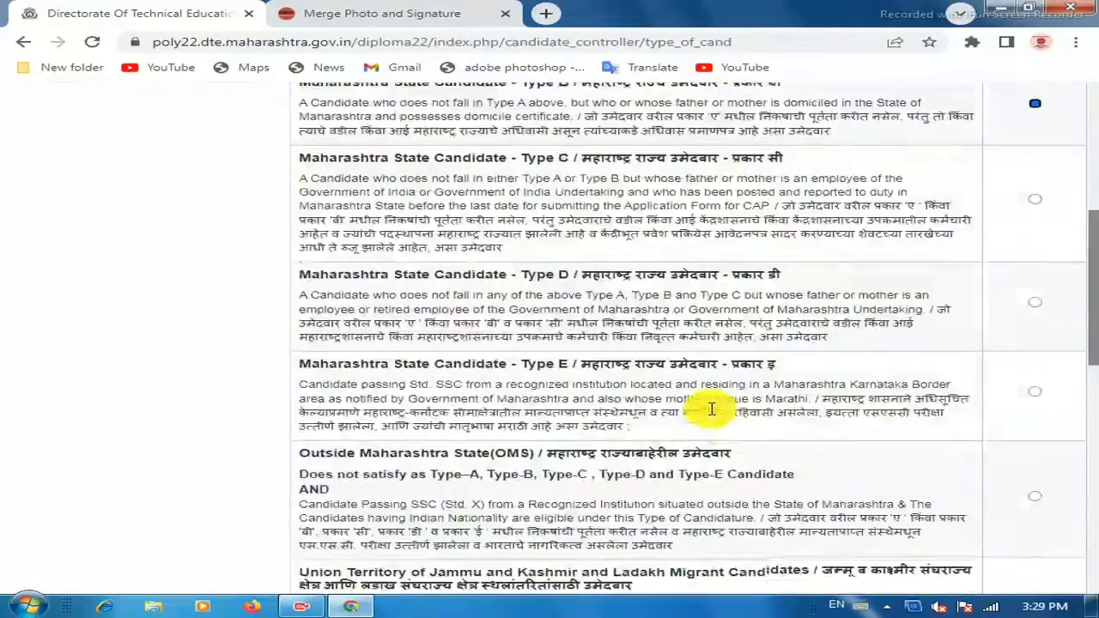
pyautogui.scroll(-4, 601, 385)
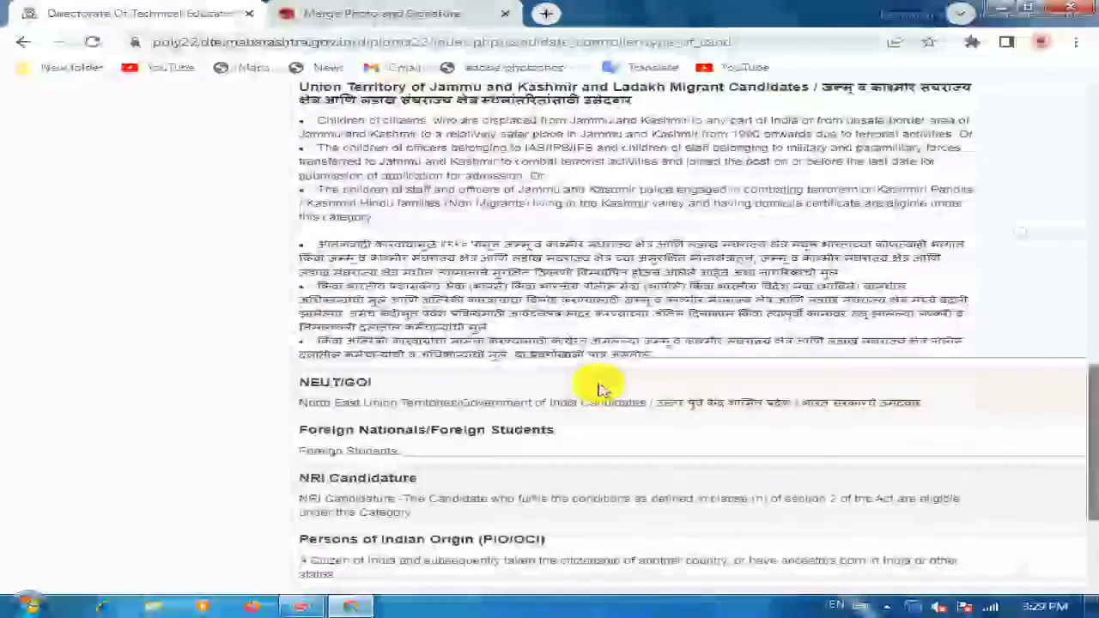
pyautogui.scroll(5, 601, 387)
pyautogui.scroll(1, 490, 209)
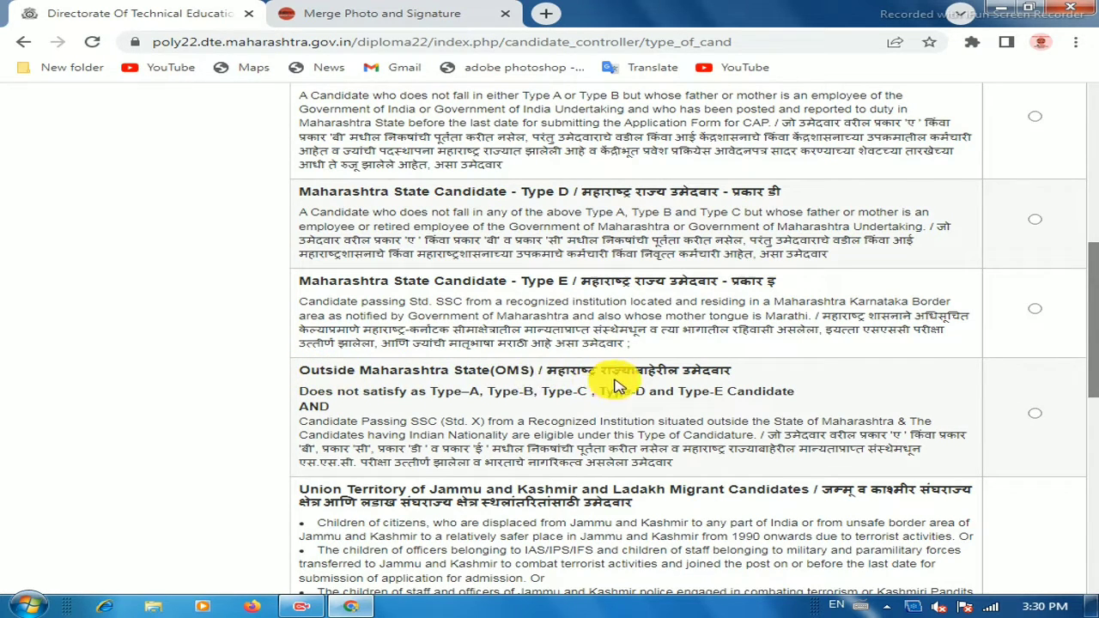
pyautogui.scroll(-1, 399, 439)
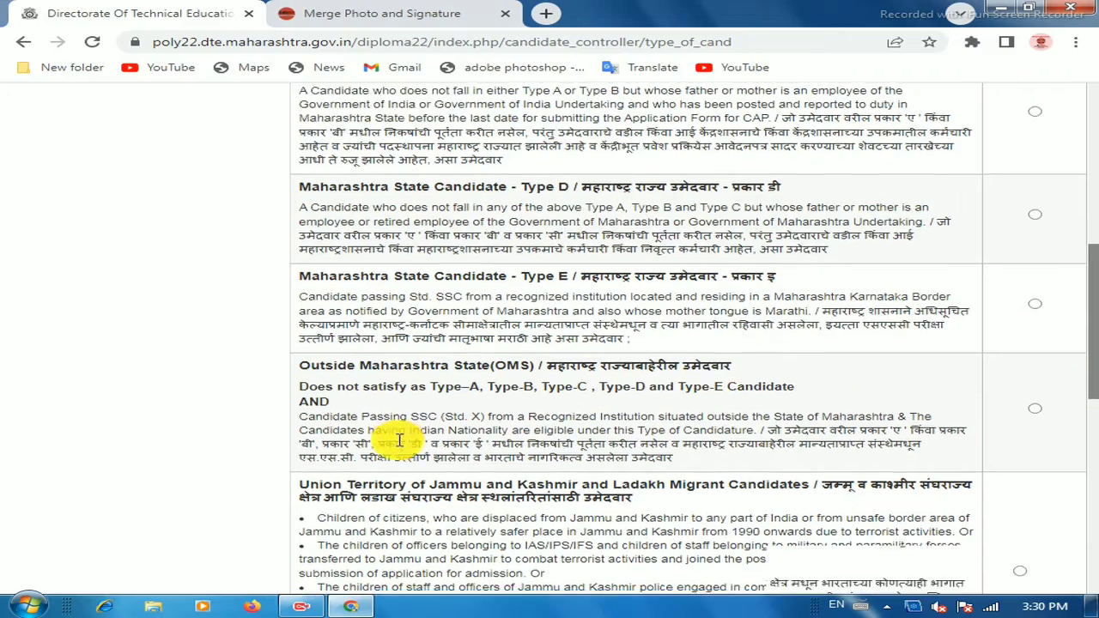
pyautogui.scroll(-7, 399, 439)
pyautogui.scroll(6, 395, 434)
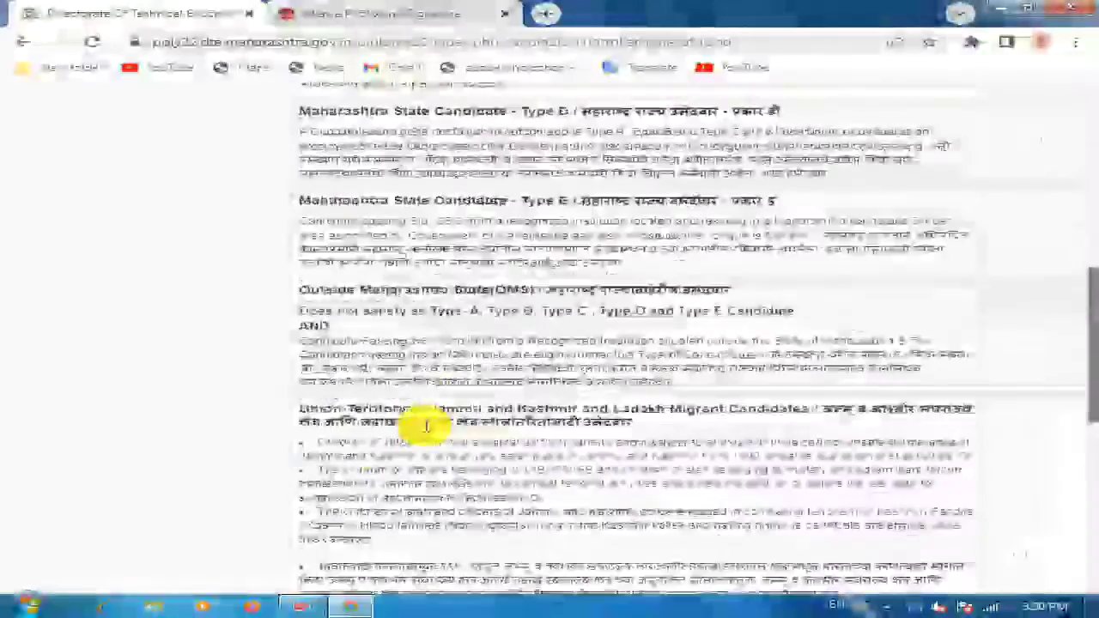
pyautogui.scroll(7, 425, 426)
# Choose Maharashtra State Candidate - Type A as the candidature type, save it and confirm that the data is correct.
pyautogui.scroll(-3, 1030, 296)
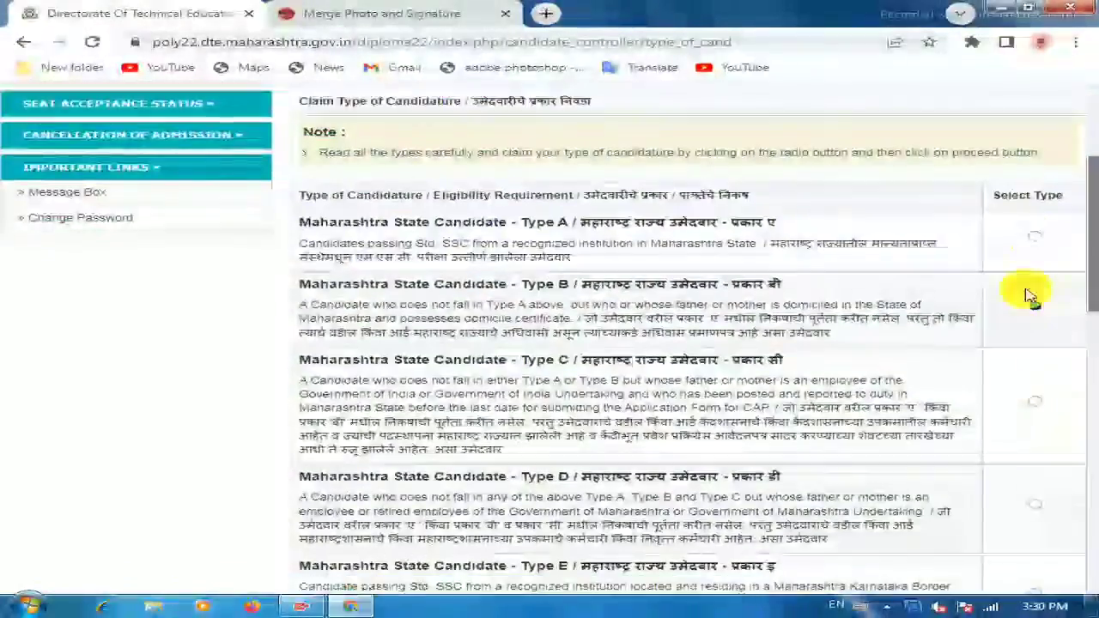
pyautogui.click(1034, 236)
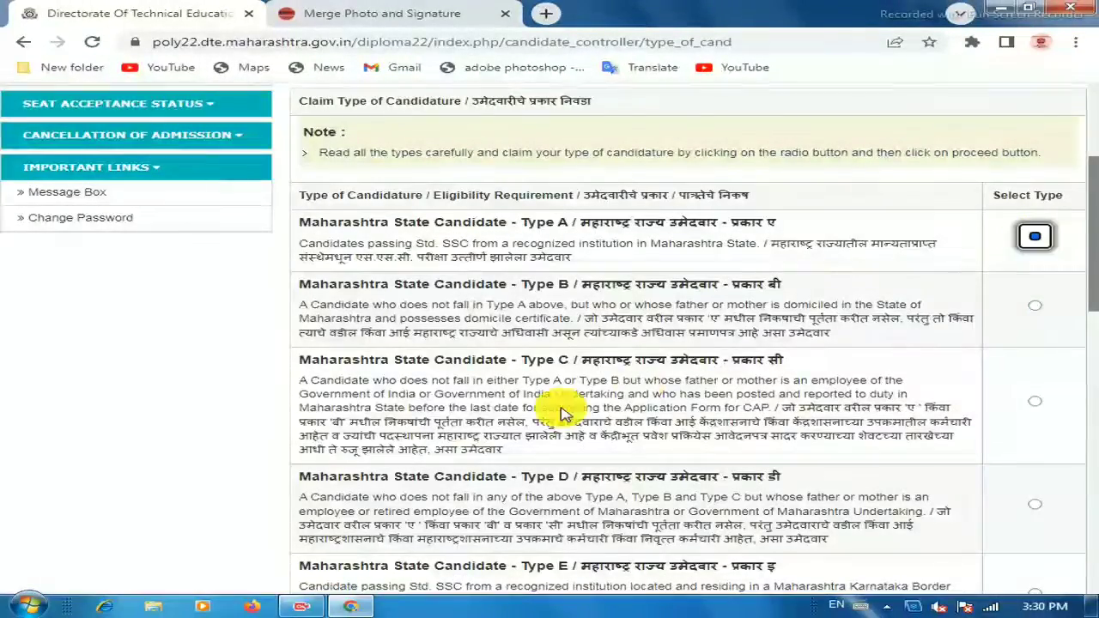
pyautogui.scroll(-5, 453, 365)
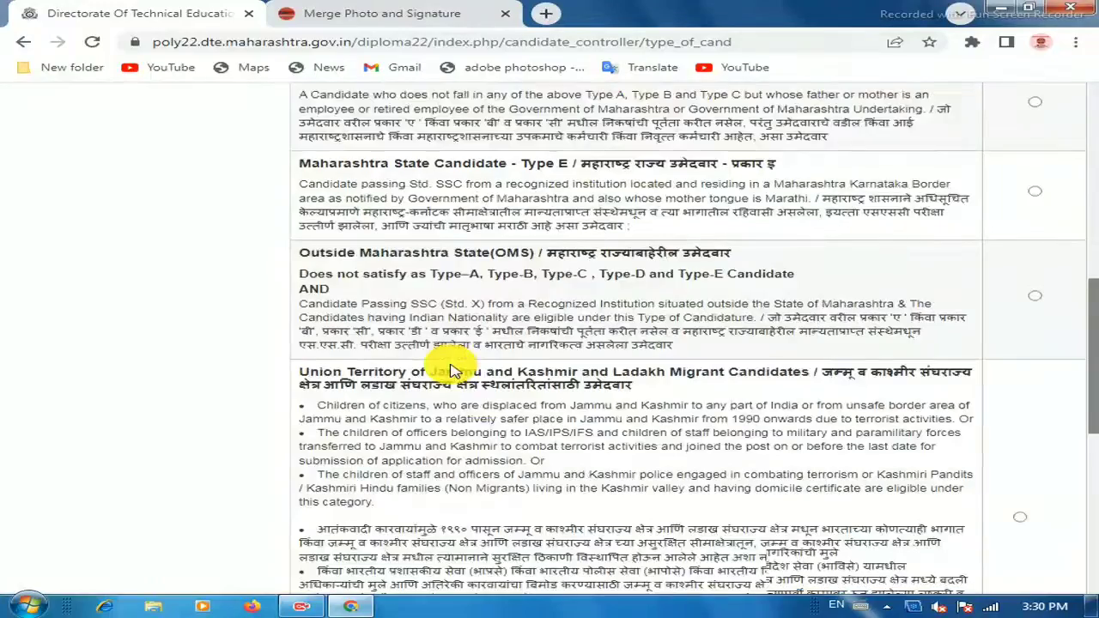
pyautogui.scroll(-8, 453, 369)
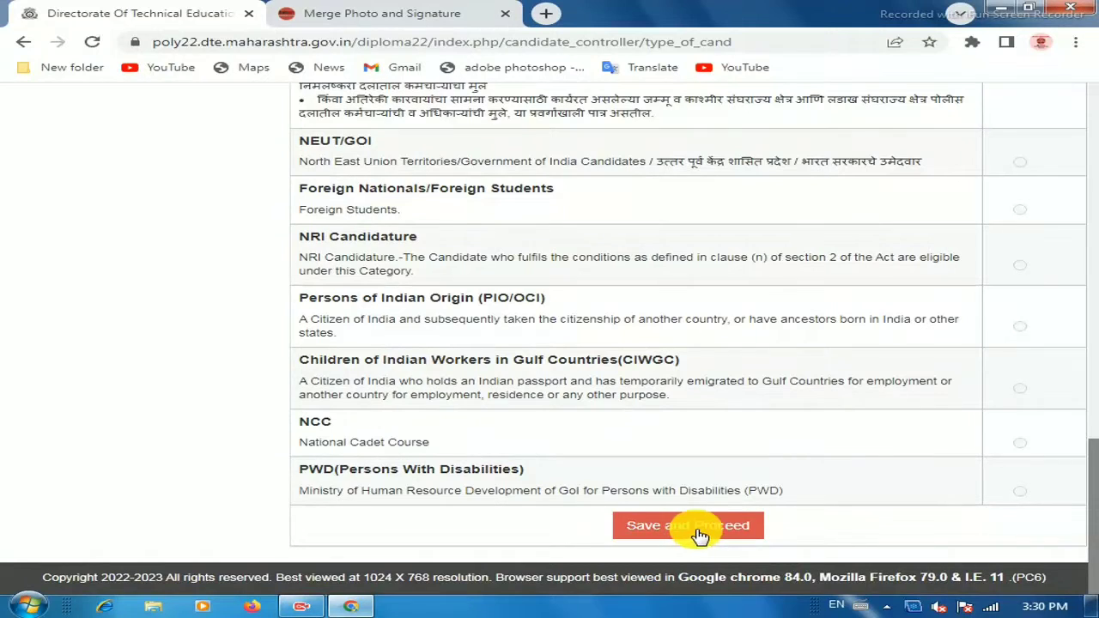
pyautogui.click(716, 533)
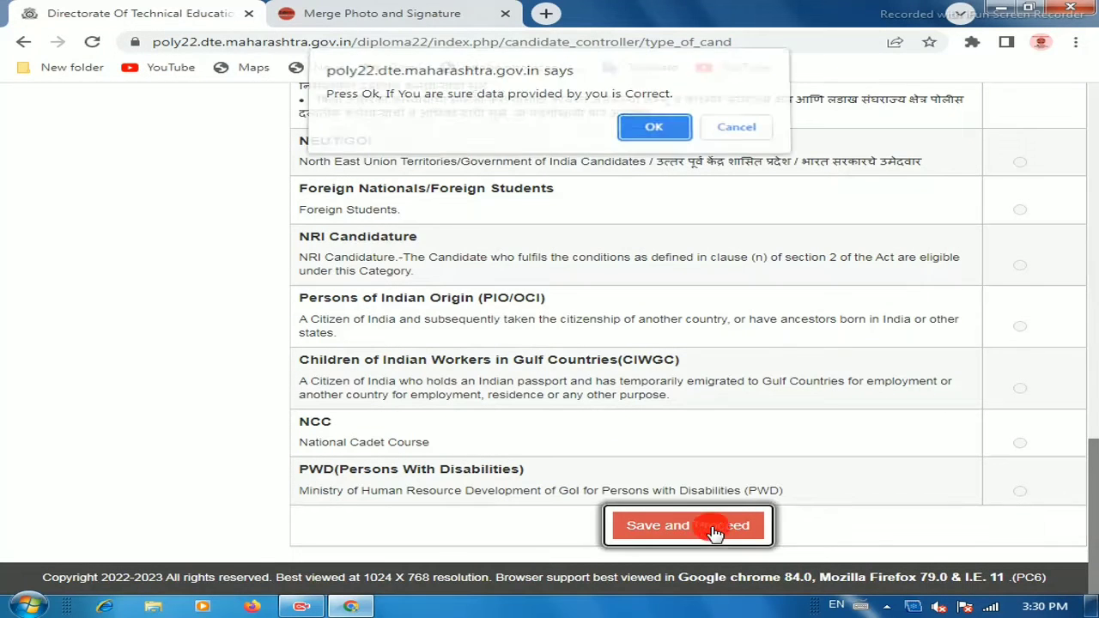
pyautogui.click(659, 135)
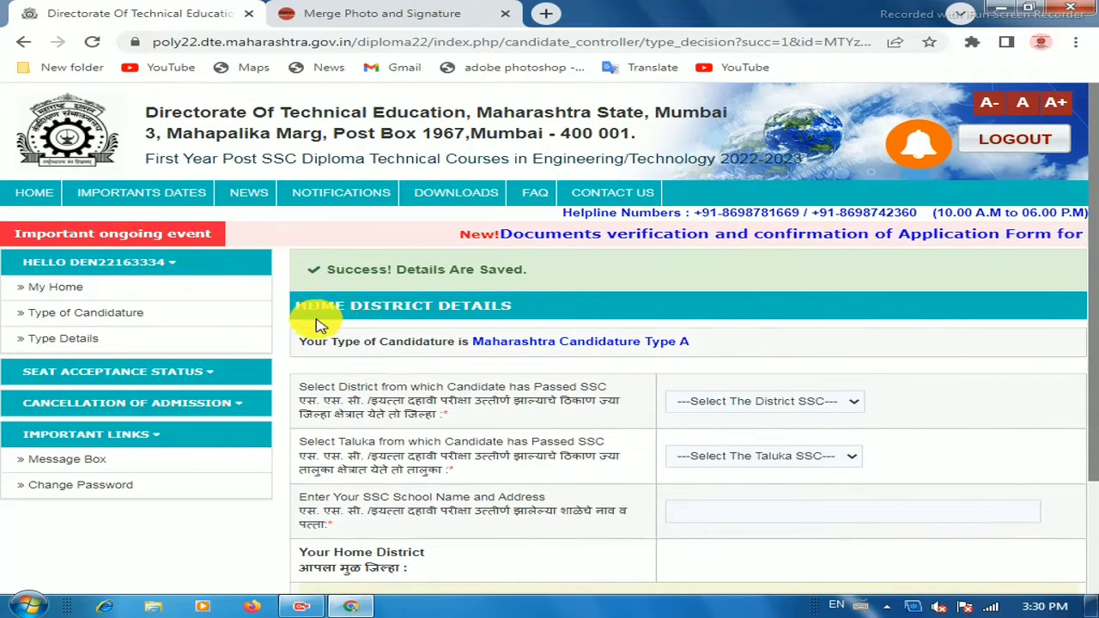
# Set both the district and the taluka from which the candidate passed SSC to Aurangabad.
pyautogui.scroll(-3, 479, 423)
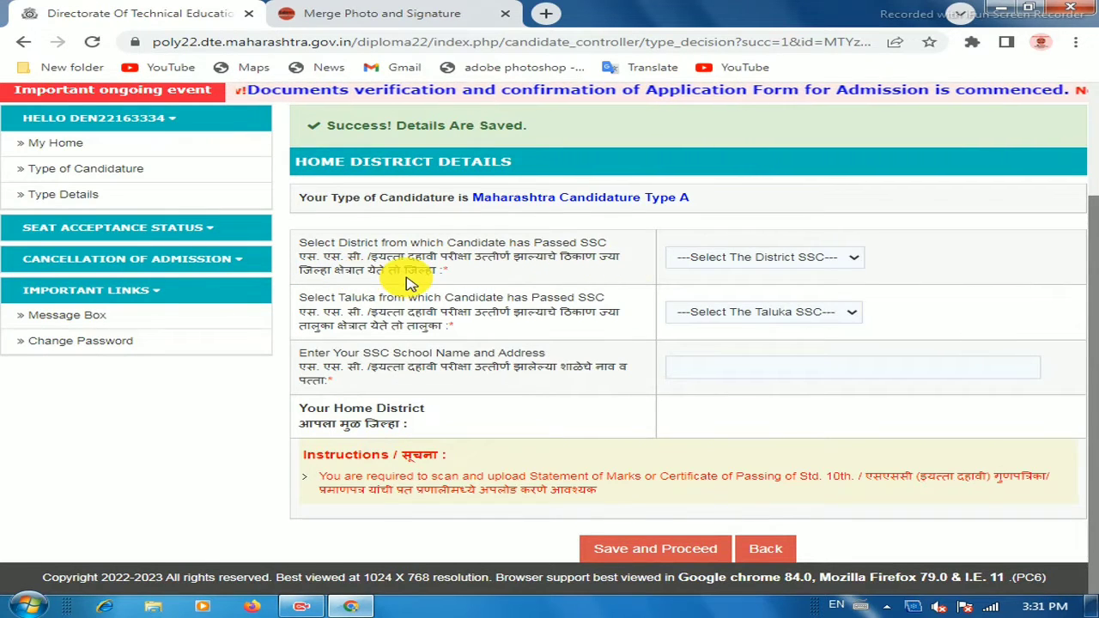
pyautogui.click(750, 263)
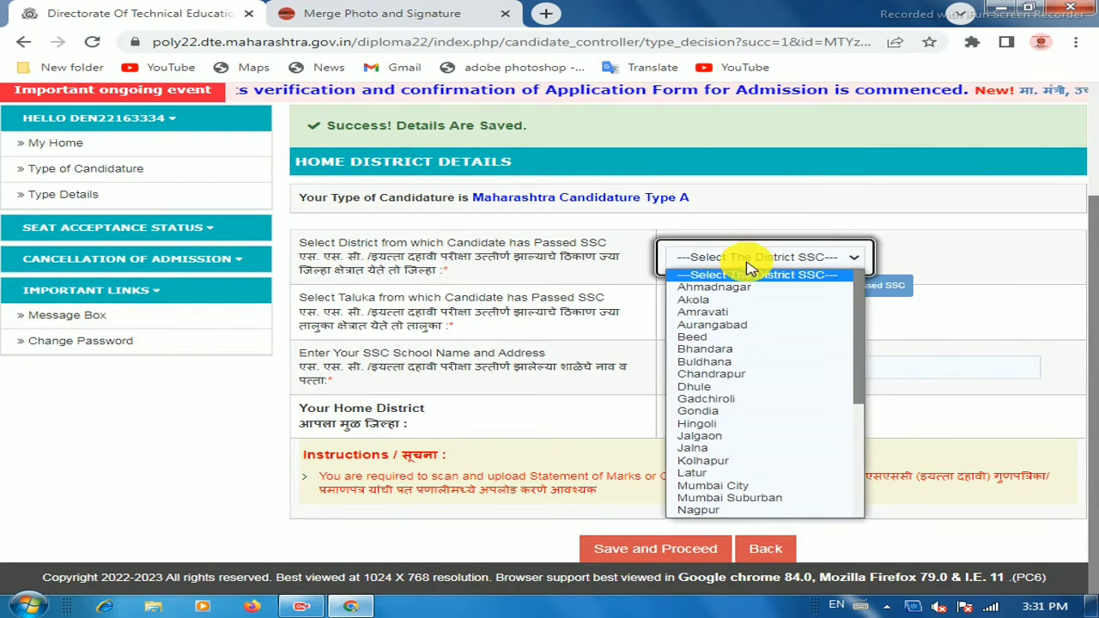
pyautogui.click(738, 327)
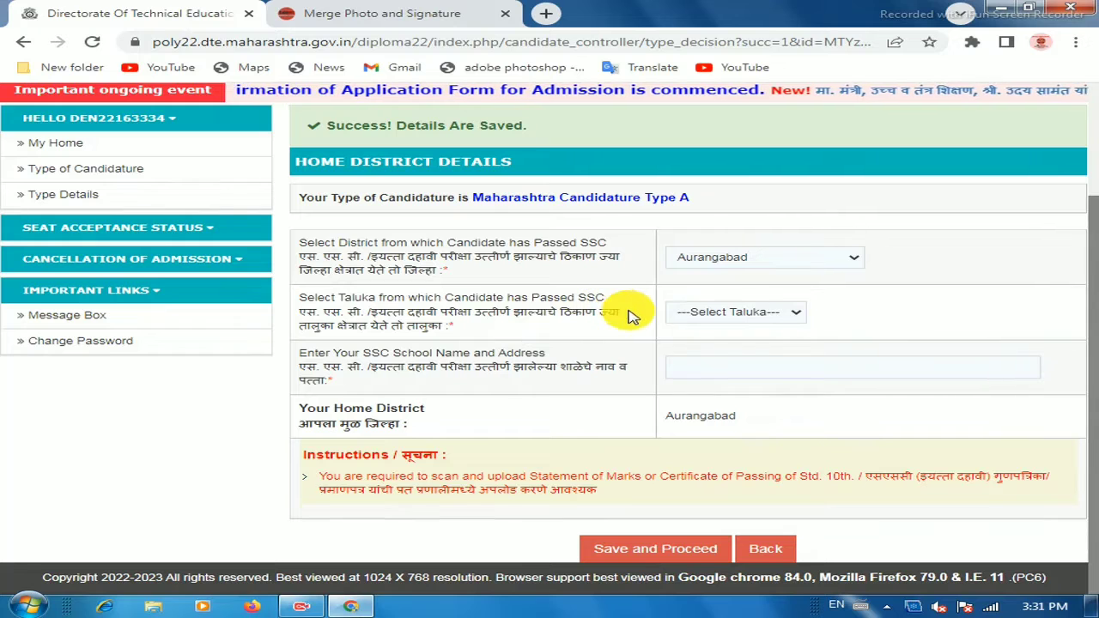
pyautogui.click(714, 318)
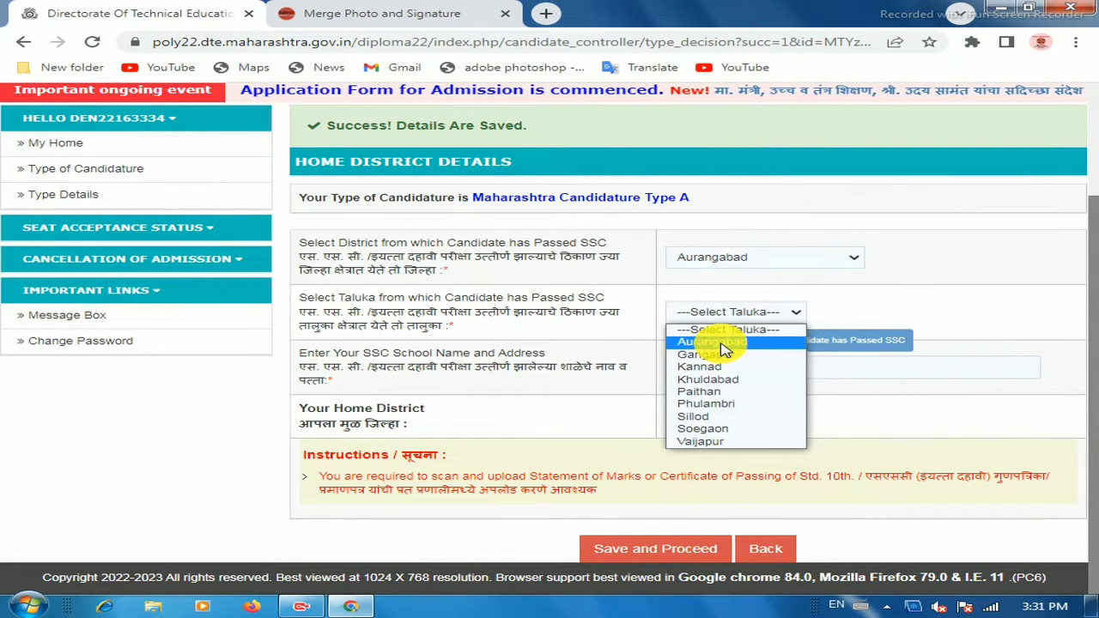
pyautogui.click(722, 342)
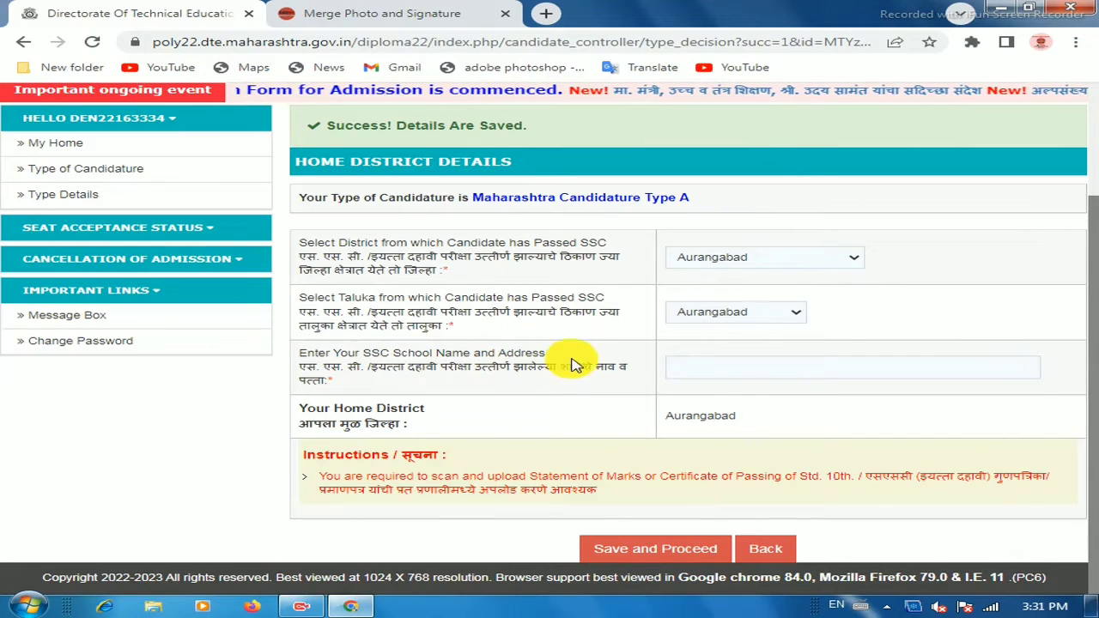
# Go to the SSC school name and address field, and save the home district details.
pyautogui.click(708, 368)
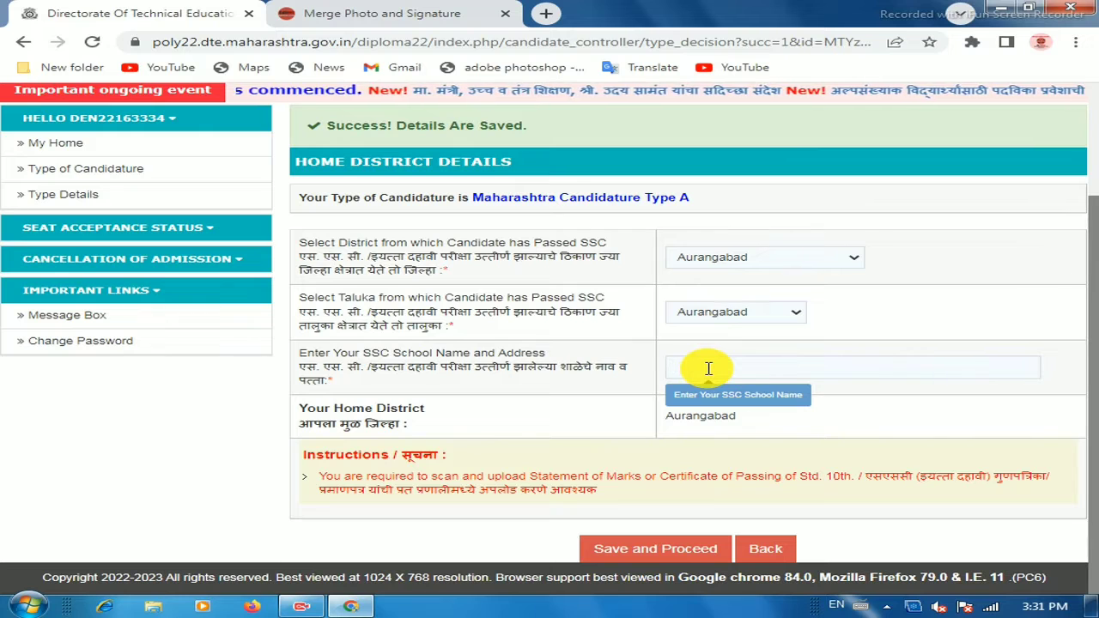
pyautogui.click(708, 368)
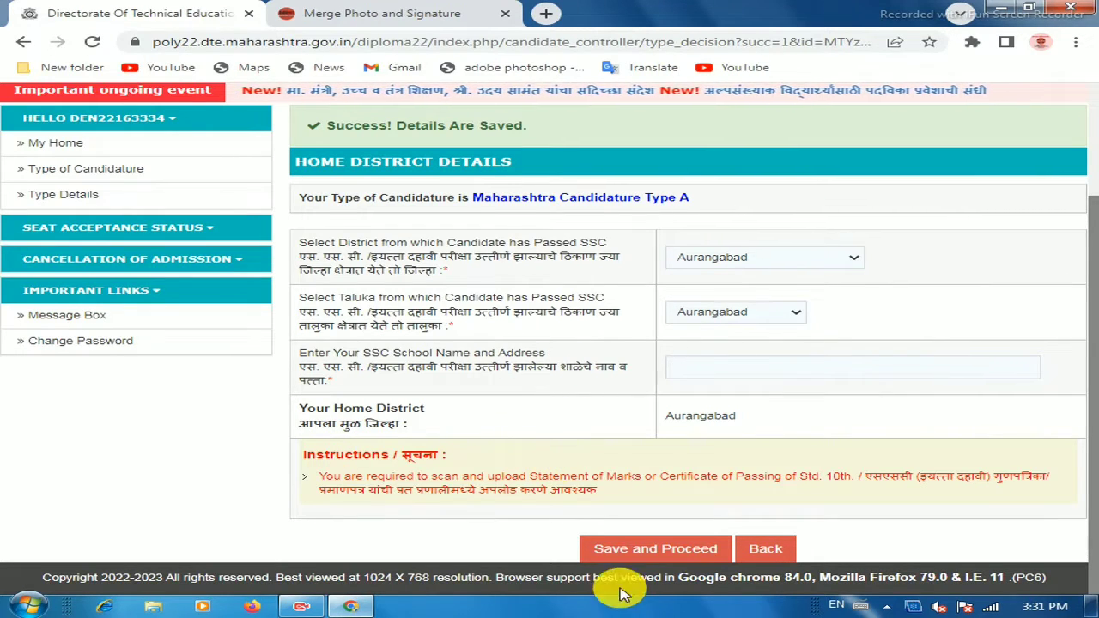
pyautogui.click(670, 551)
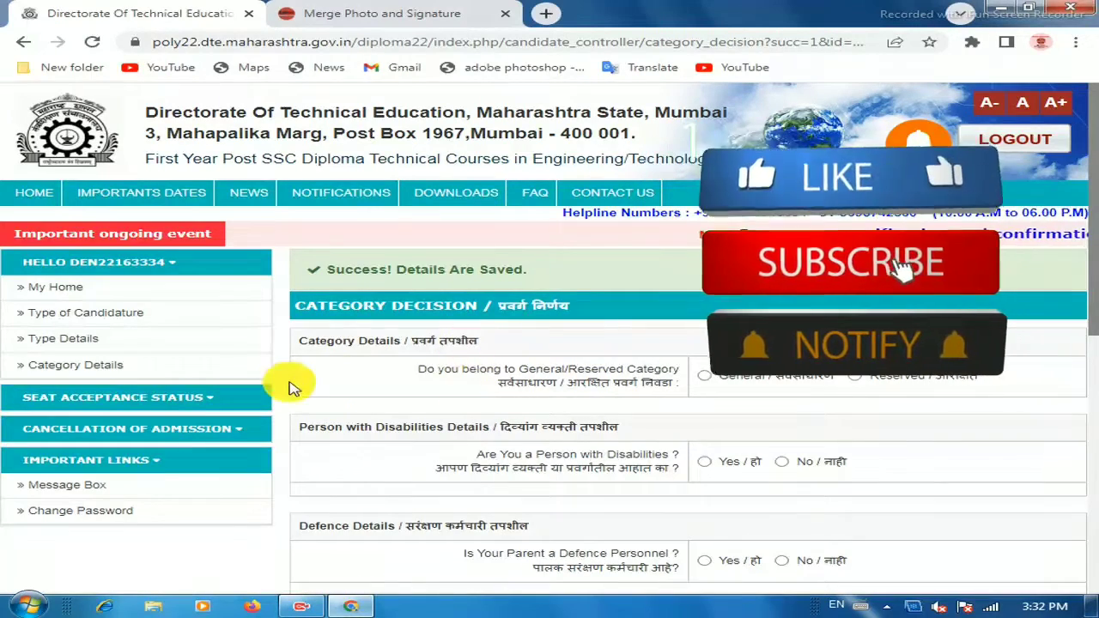
# Mark the candidate as belonging to the General category.
pyautogui.scroll(-1, 494, 369)
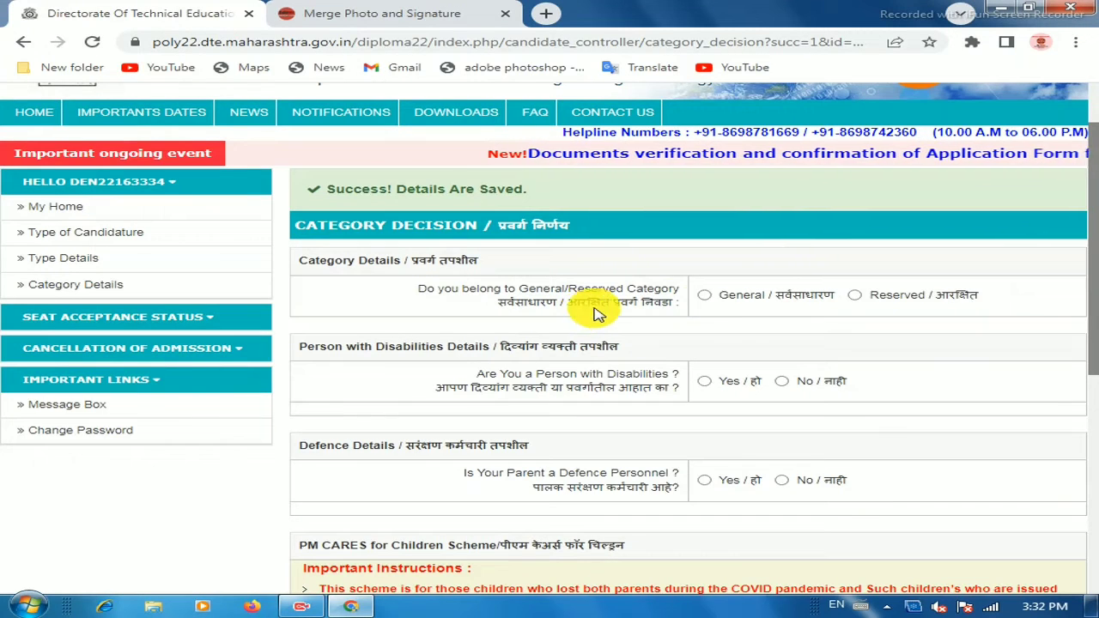
pyautogui.click(706, 296)
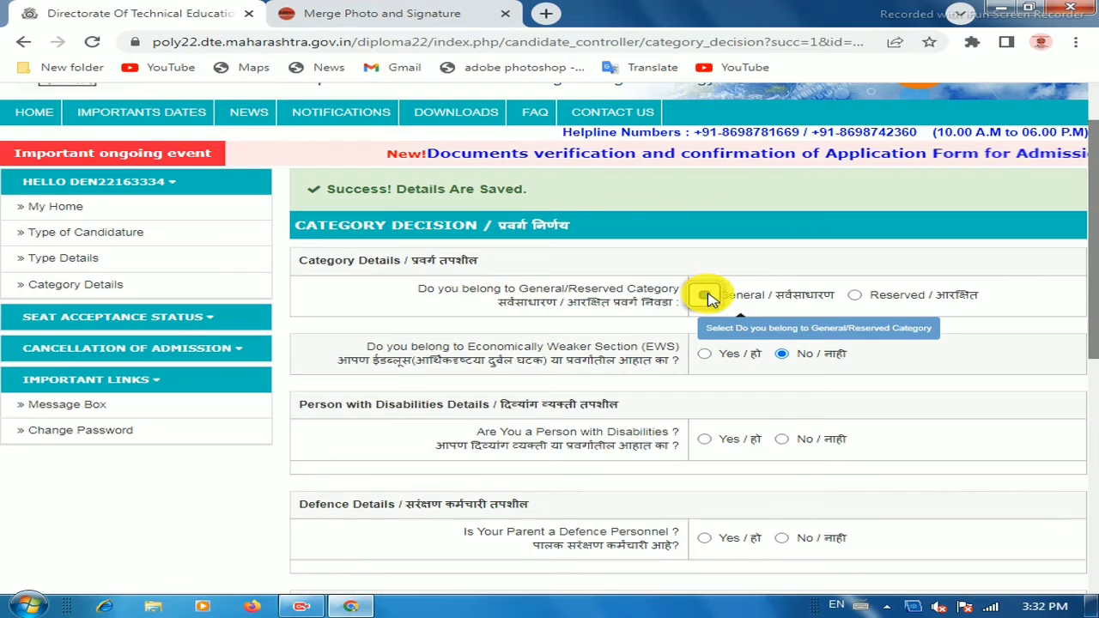
pyautogui.click(708, 297)
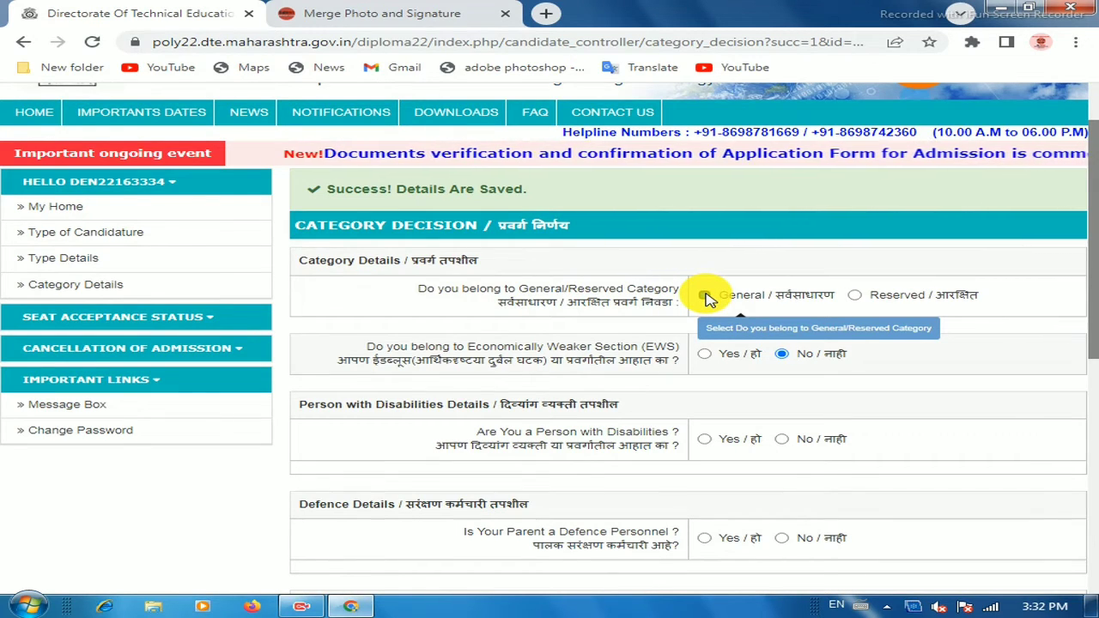
# Mark the candidate as belonging to the Reserved category and set the reserved category to SC.
pyautogui.click(854, 295)
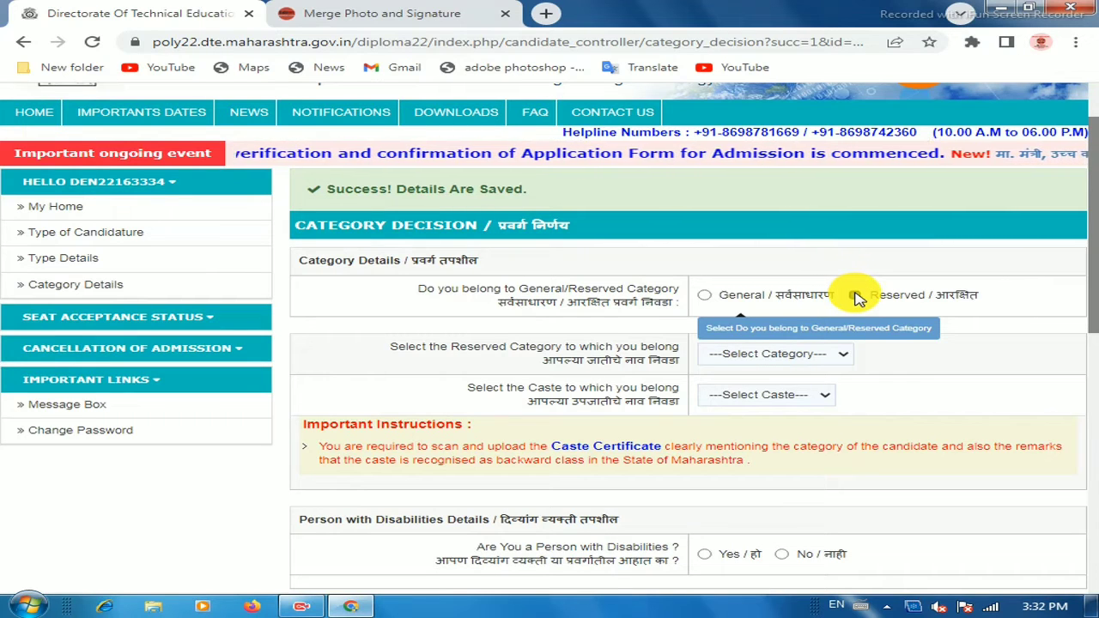
pyautogui.click(855, 295)
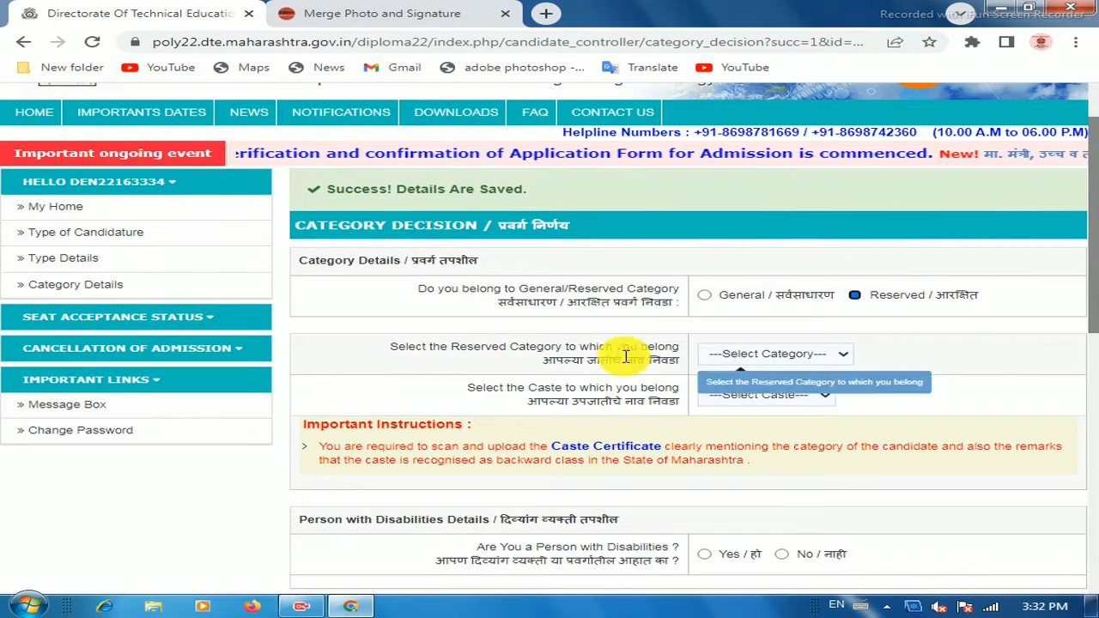
pyautogui.click(782, 356)
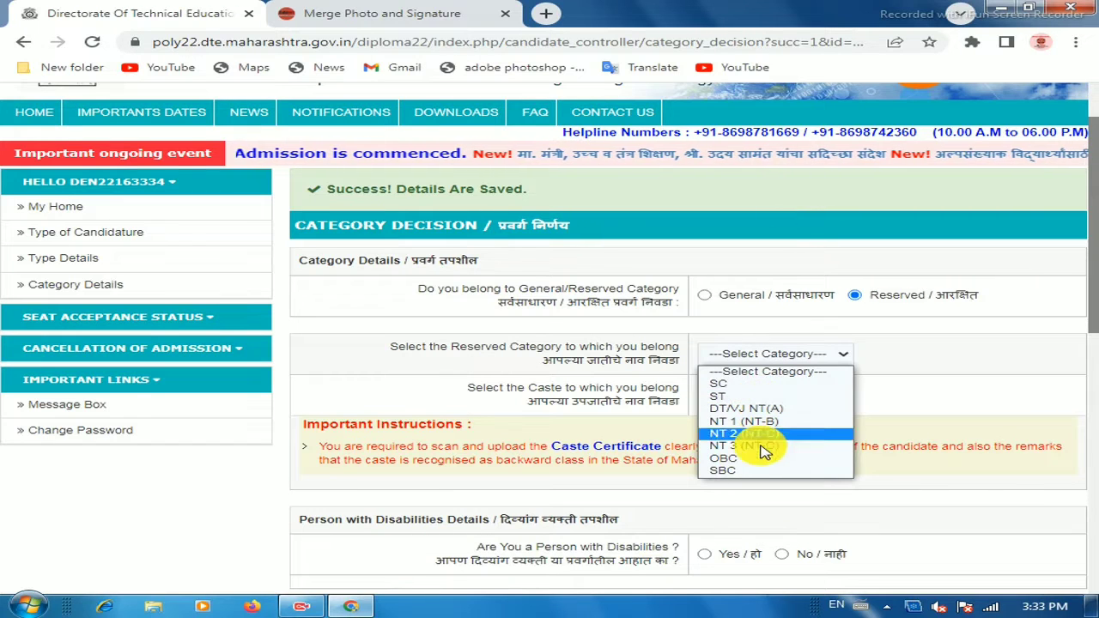
pyautogui.click(720, 384)
pyautogui.click(496, 401)
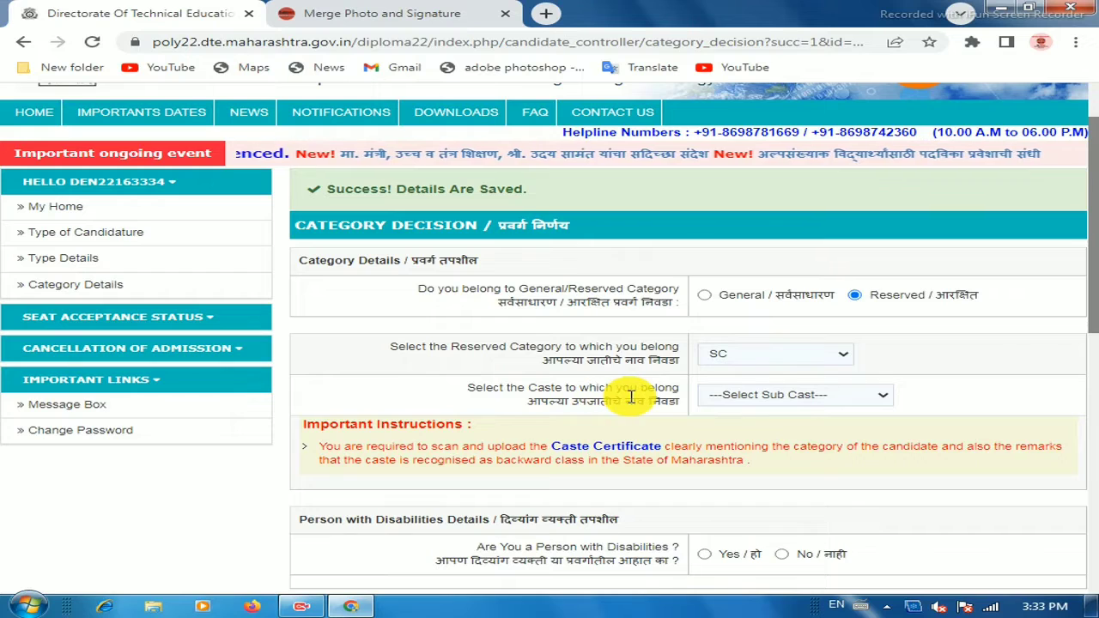
# Set the candidate's caste within the SC category to Mahar [37].
pyautogui.click(767, 396)
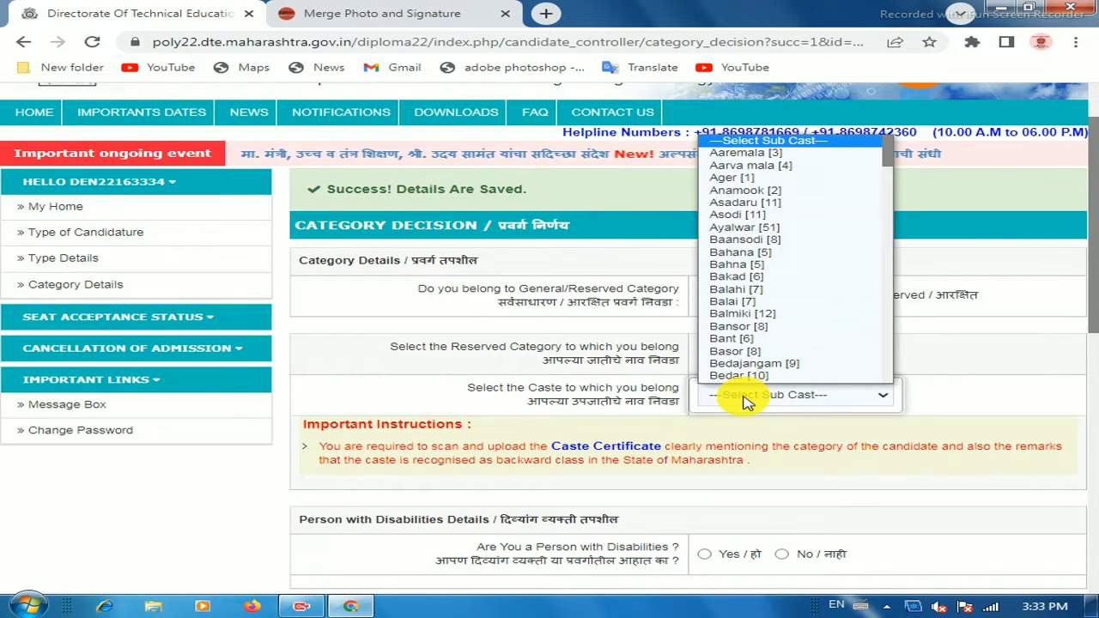
pyautogui.click(740, 400)
pyautogui.click(731, 402)
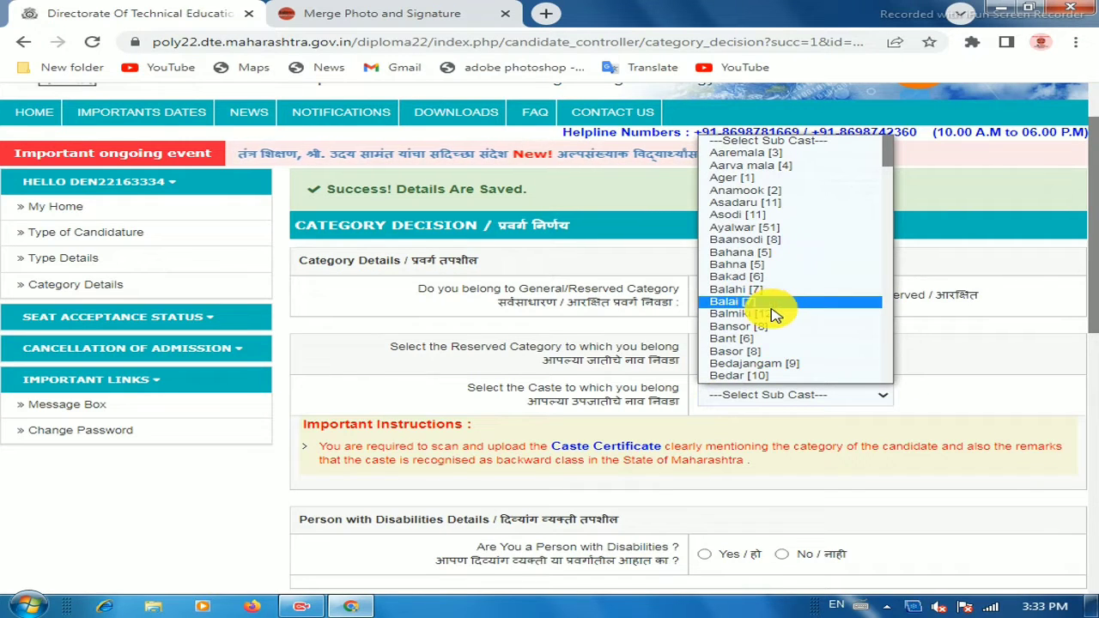
pyautogui.write('maadar')
pyautogui.press('Down')
pyautogui.press('Down')
pyautogui.press('Down')
pyautogui.press('Down')
pyautogui.press('Down')
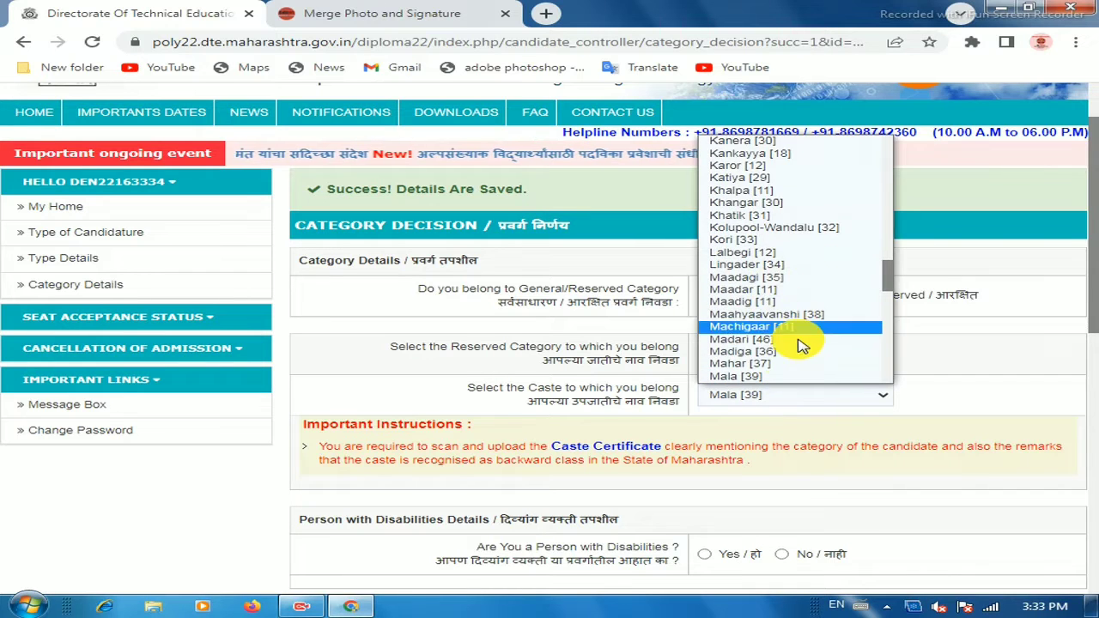
pyautogui.click(779, 361)
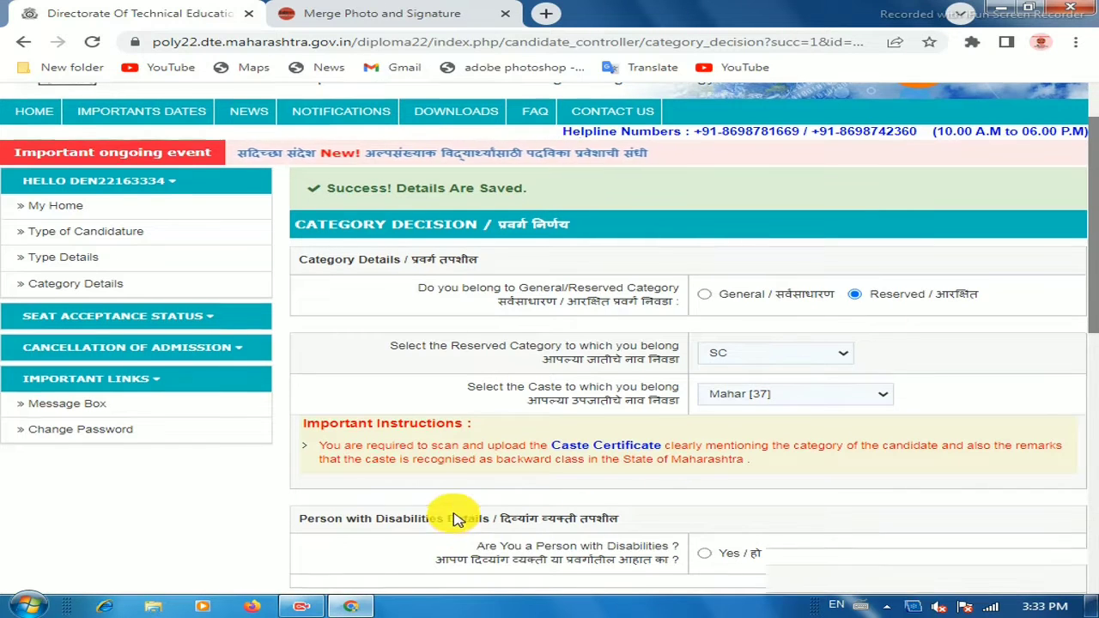
# Answer Yes to the candidate being a person with disabilities and to the parent being defence personnel.
pyautogui.scroll(-3, 412, 412)
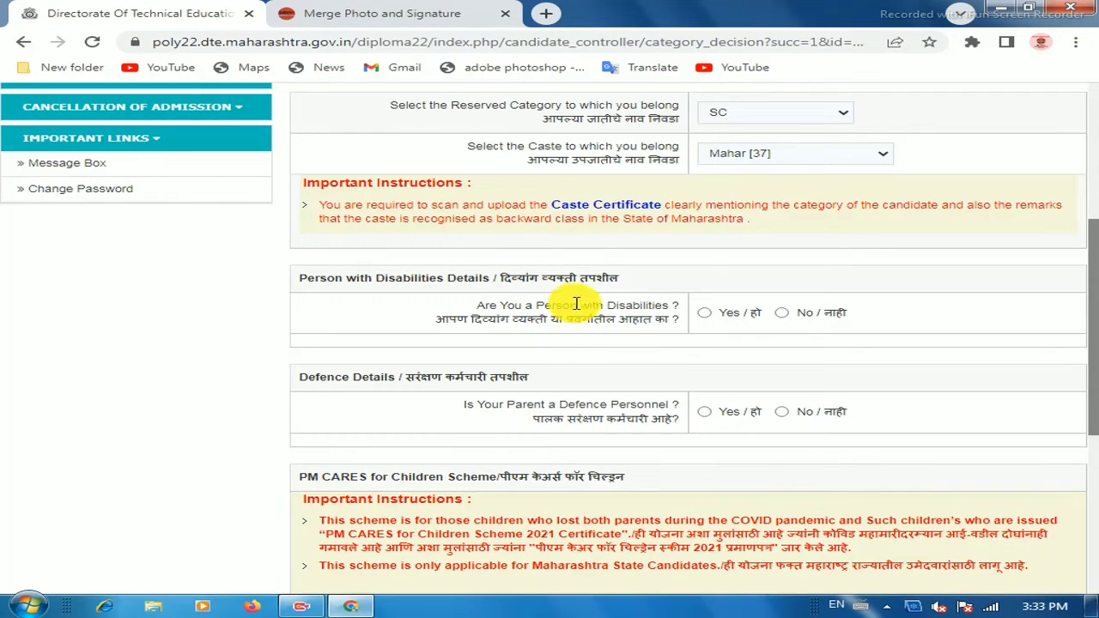
pyautogui.click(704, 314)
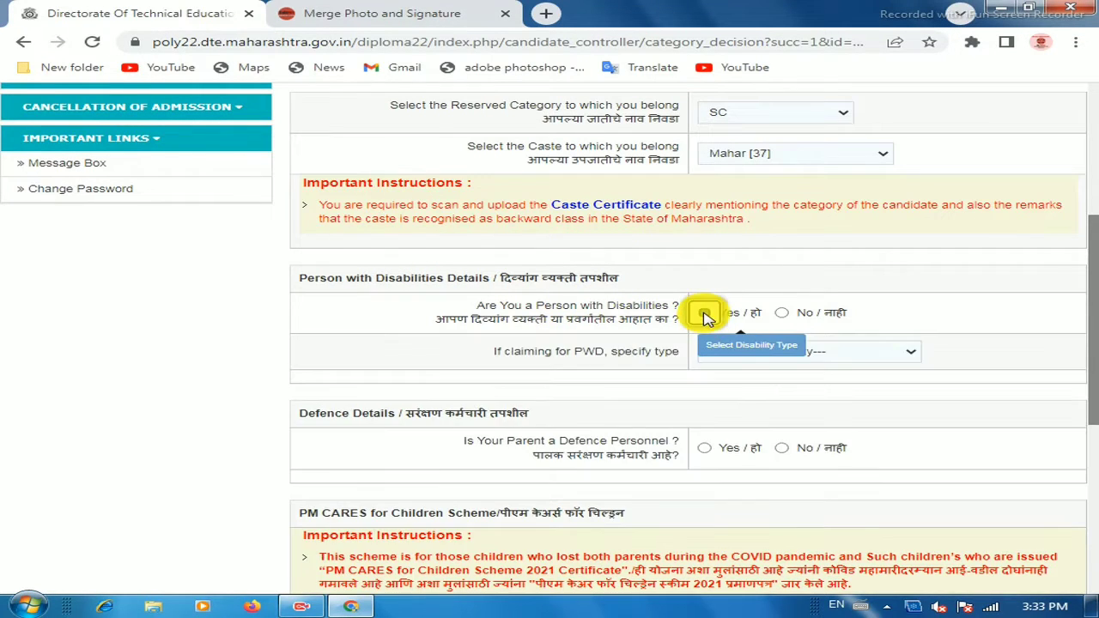
pyautogui.click(782, 314)
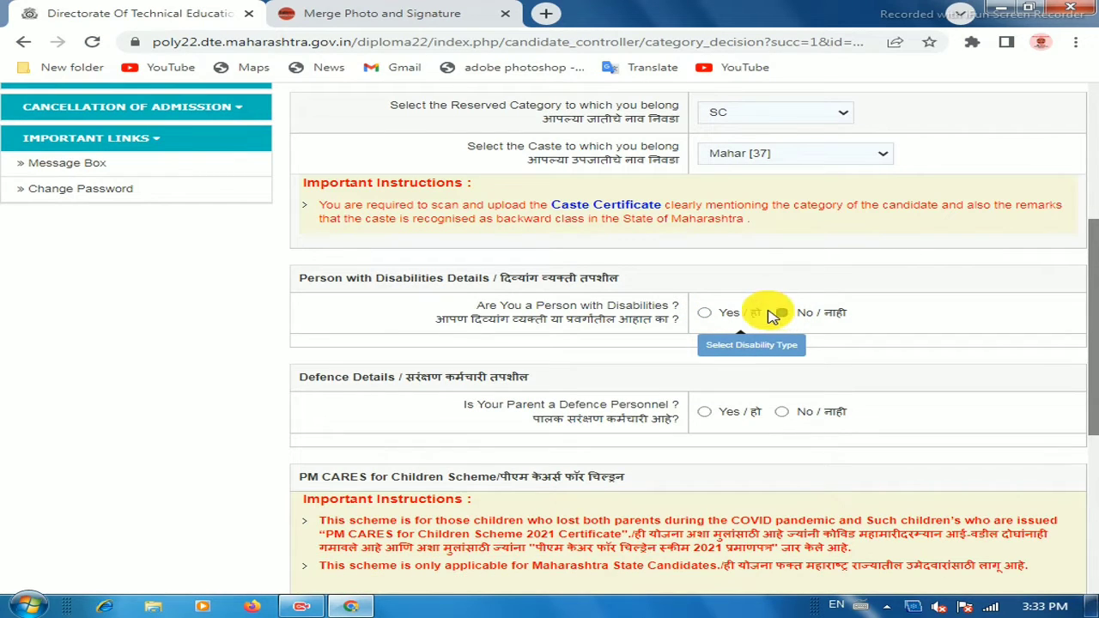
pyautogui.click(704, 313)
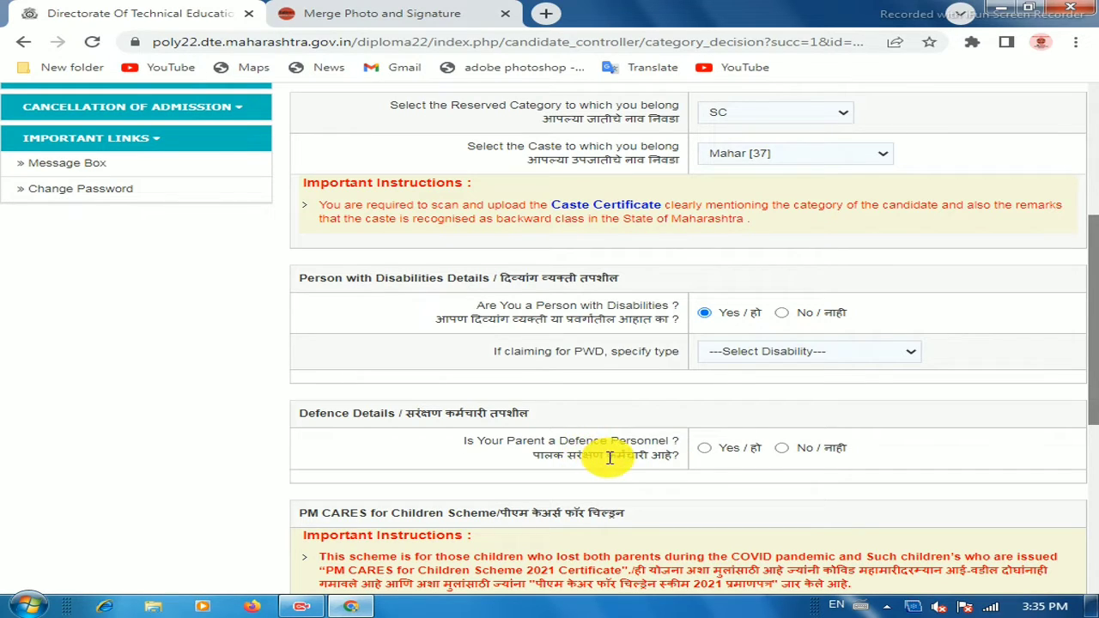
pyautogui.click(703, 448)
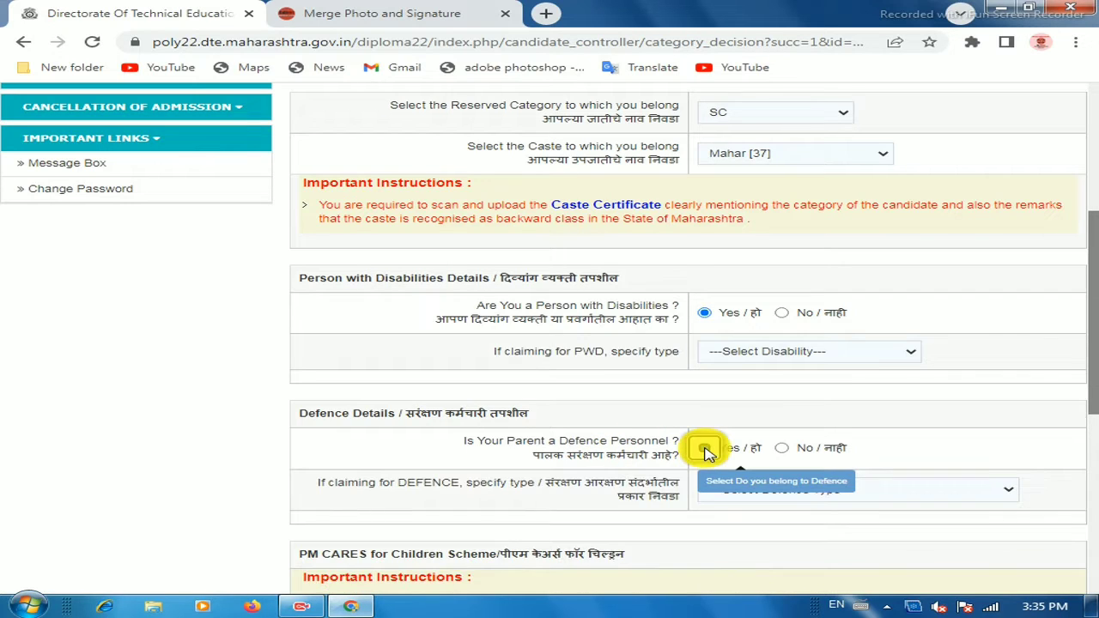
# Answer No to the parent being defence personnel and No to applying through the PM CARES for Children Scheme.
pyautogui.click(781, 448)
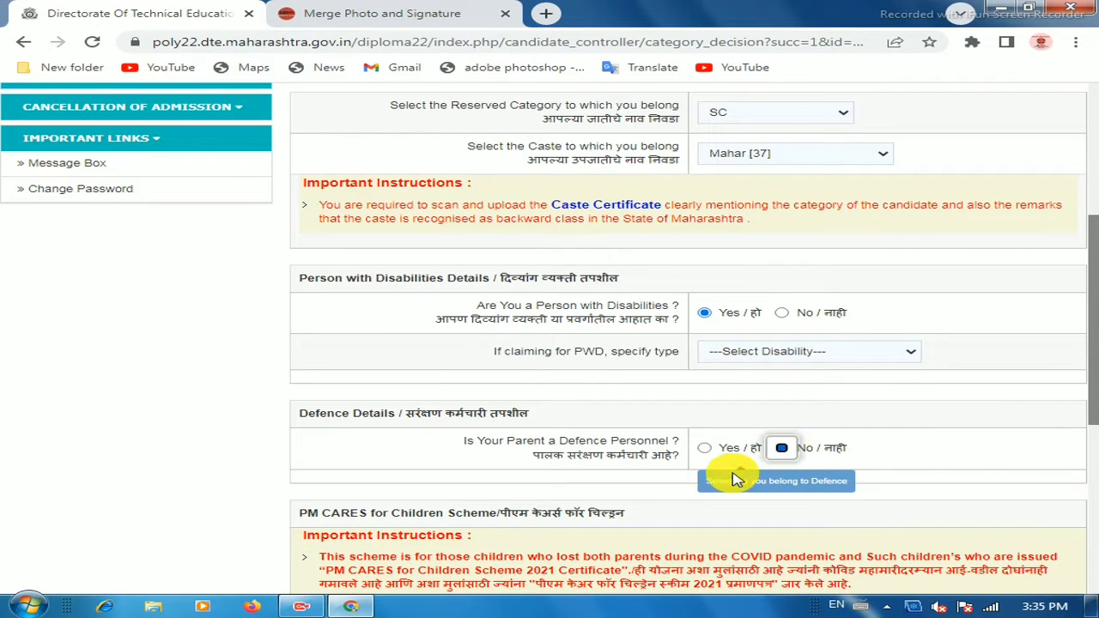
pyautogui.scroll(-3, 430, 503)
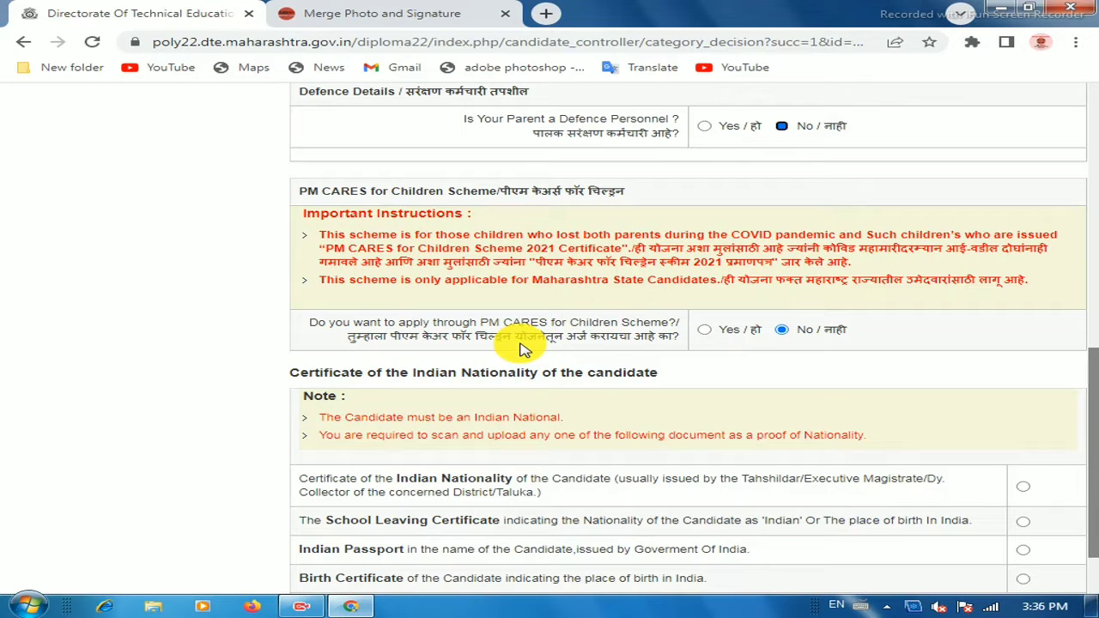
pyautogui.click(705, 332)
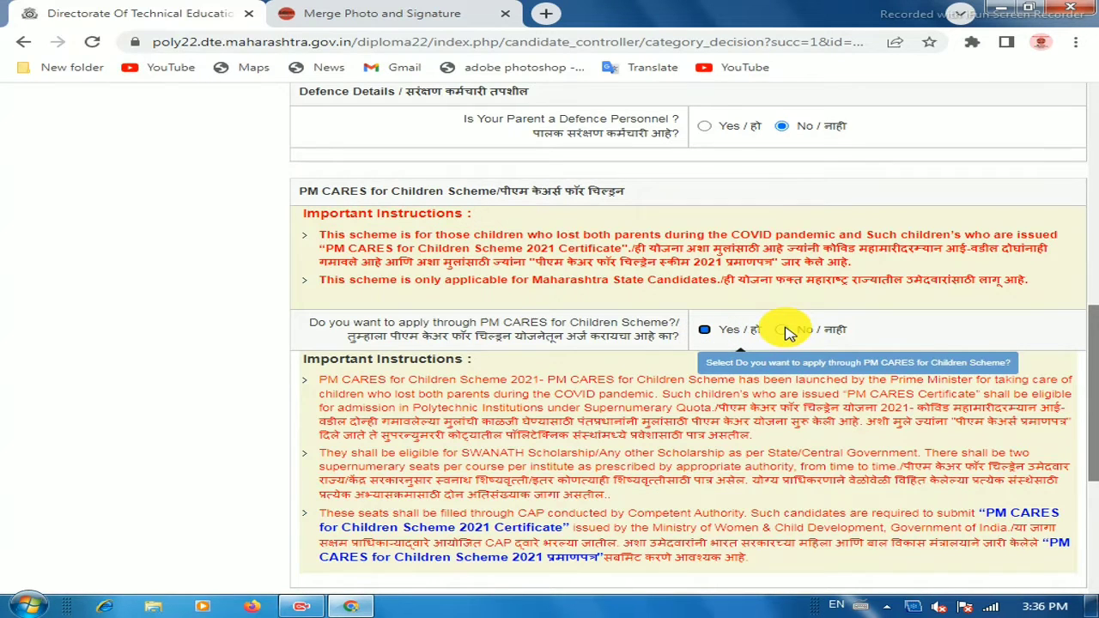
pyautogui.click(786, 332)
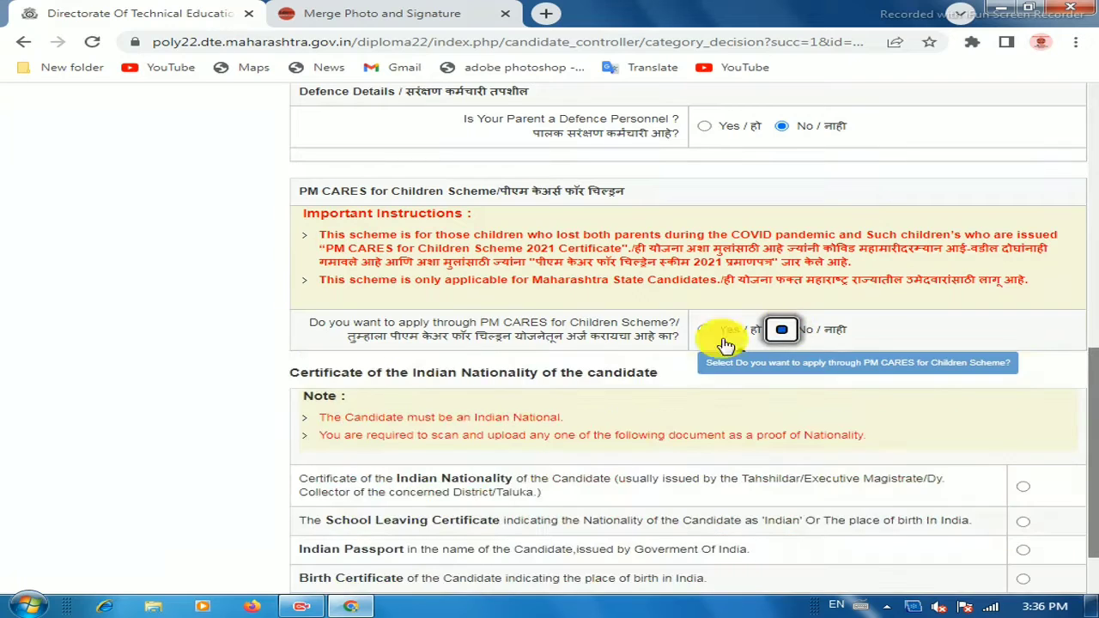
# Answer Yes to the PM CARES for Children Scheme to read its eligibility instructions, and set the answer back to No.
pyautogui.click(705, 331)
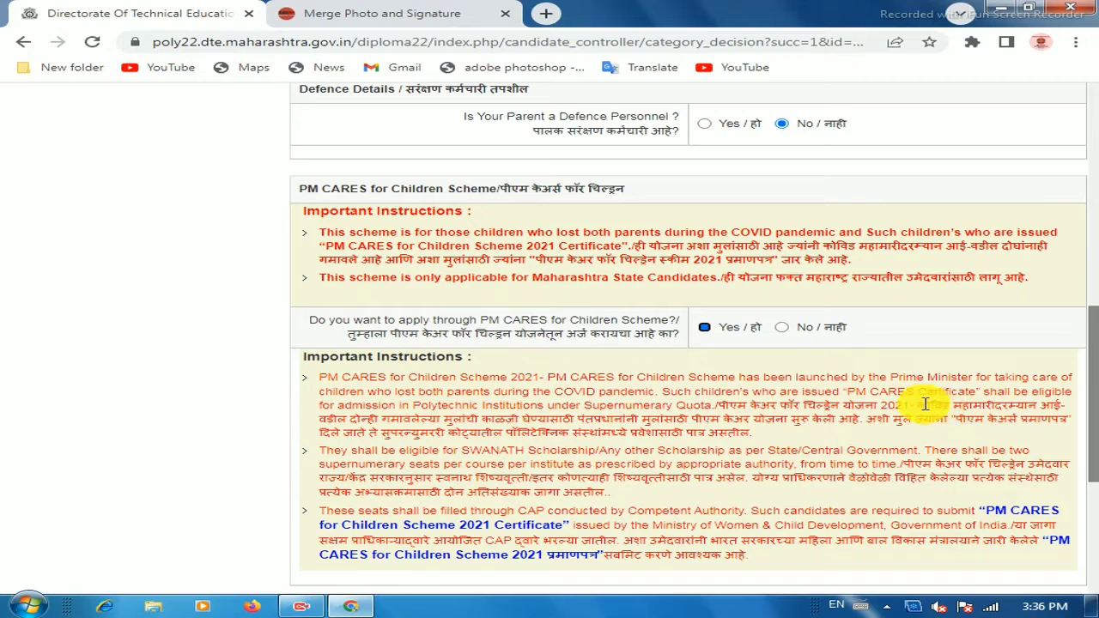
pyautogui.moveTo(917, 404); pyautogui.dragTo(1047, 421)
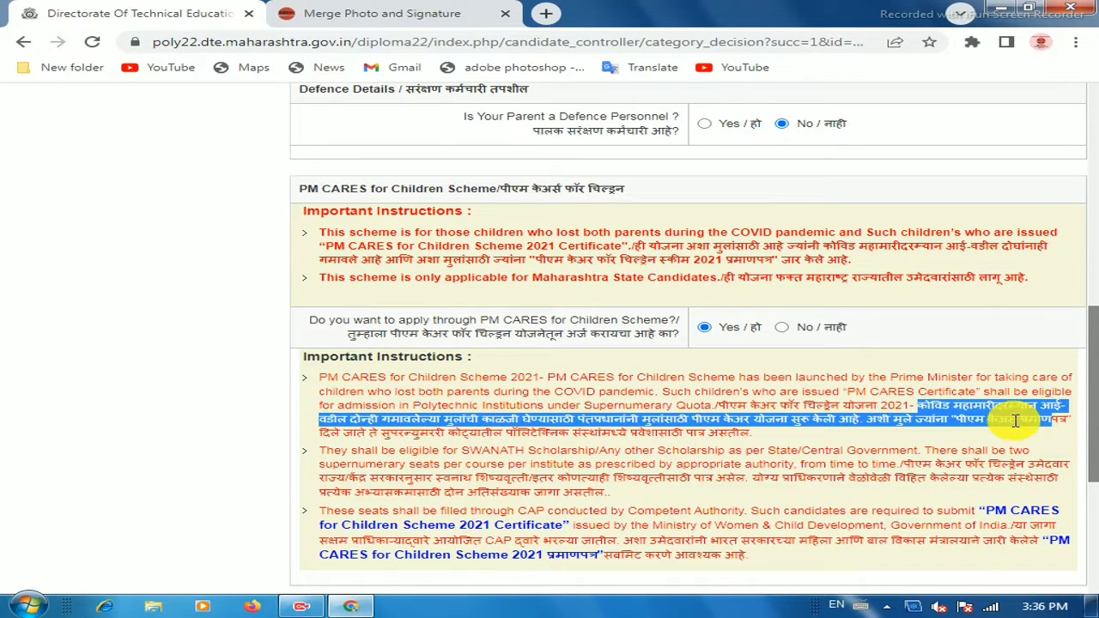
pyautogui.moveTo(1035, 423); pyautogui.dragTo(1069, 423)
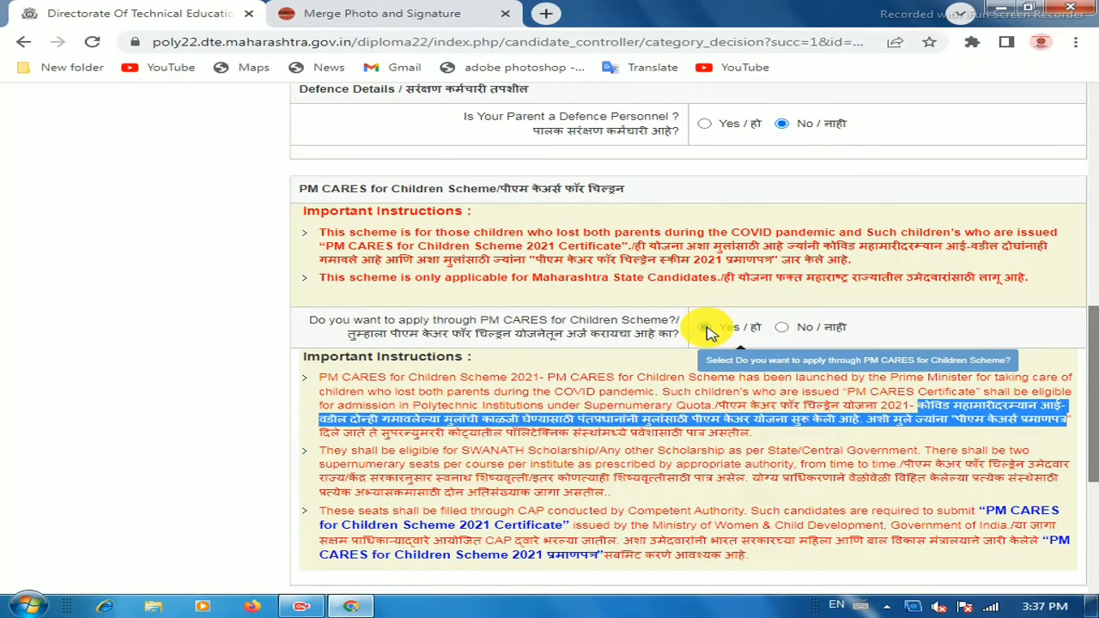
pyautogui.click(784, 328)
# Read the Certificate of Indian Nationality's issuing authorities and choose that certificate as the proof of nationality.
pyautogui.scroll(-1, 433, 289)
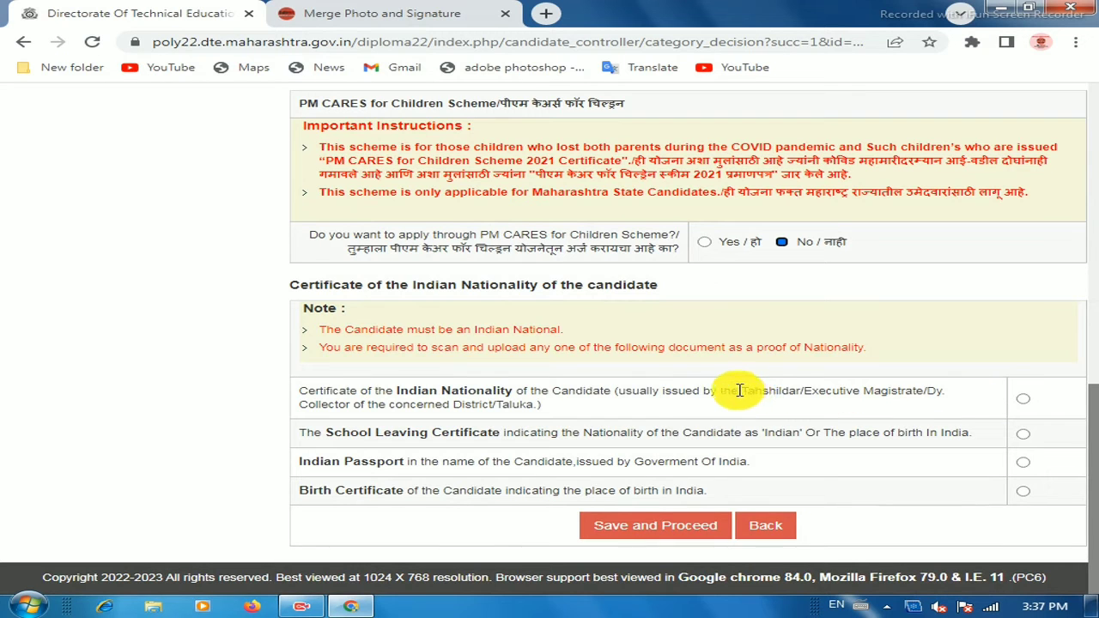
pyautogui.moveTo(739, 391); pyautogui.dragTo(940, 392)
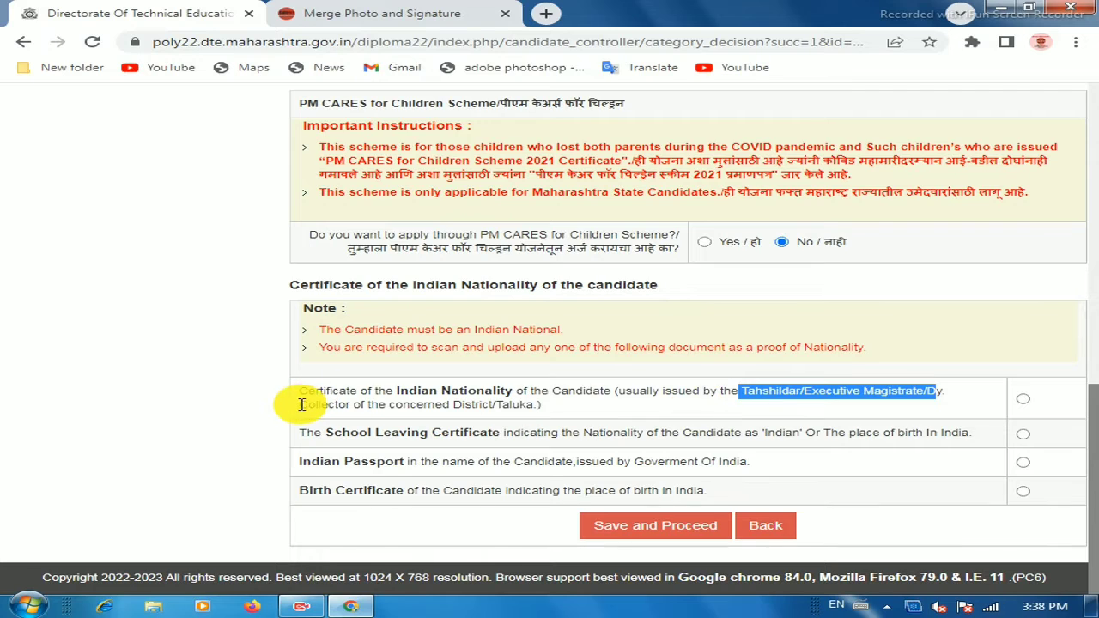
pyautogui.moveTo(302, 405); pyautogui.dragTo(567, 410)
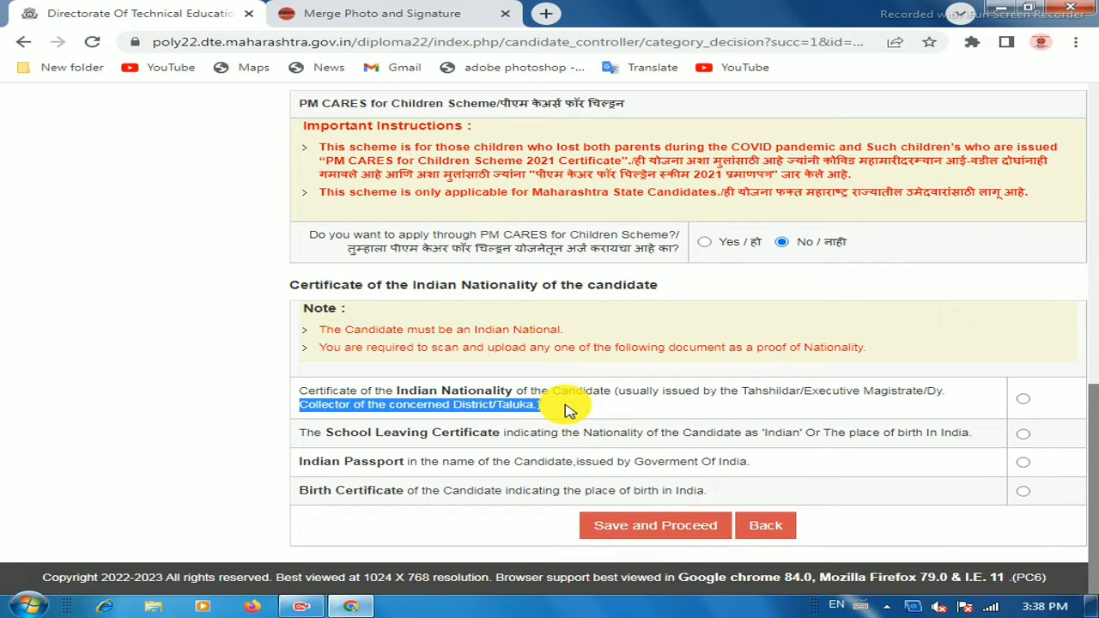
pyautogui.click(1022, 400)
# Choose the School Leaving Certificate as the proof of nationality and save the category details.
pyautogui.moveTo(325, 434); pyautogui.dragTo(930, 434)
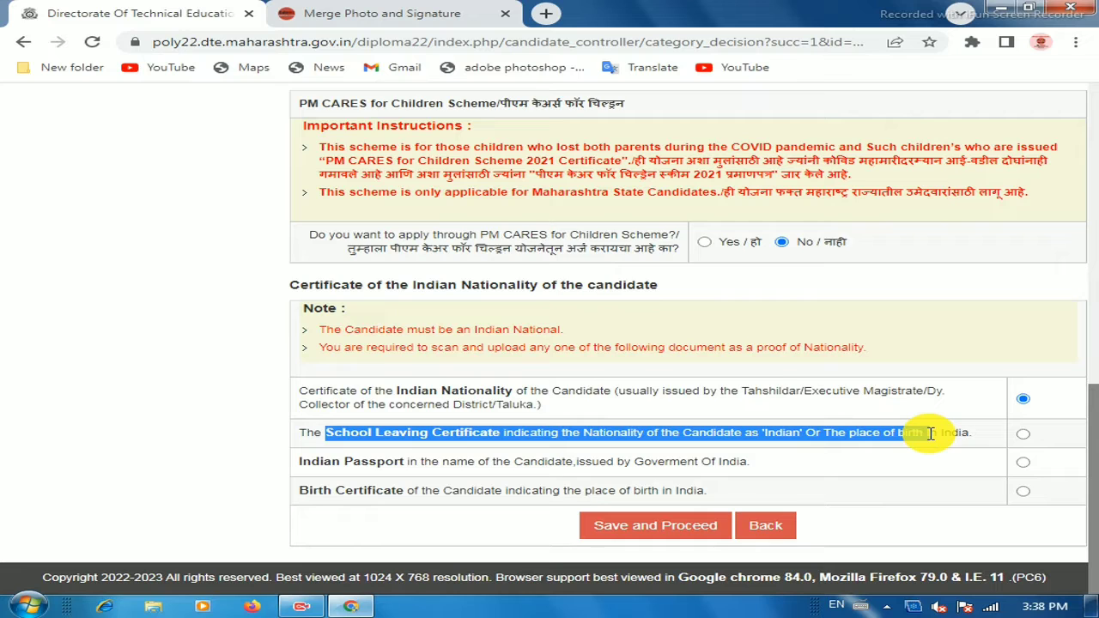
pyautogui.click(1023, 435)
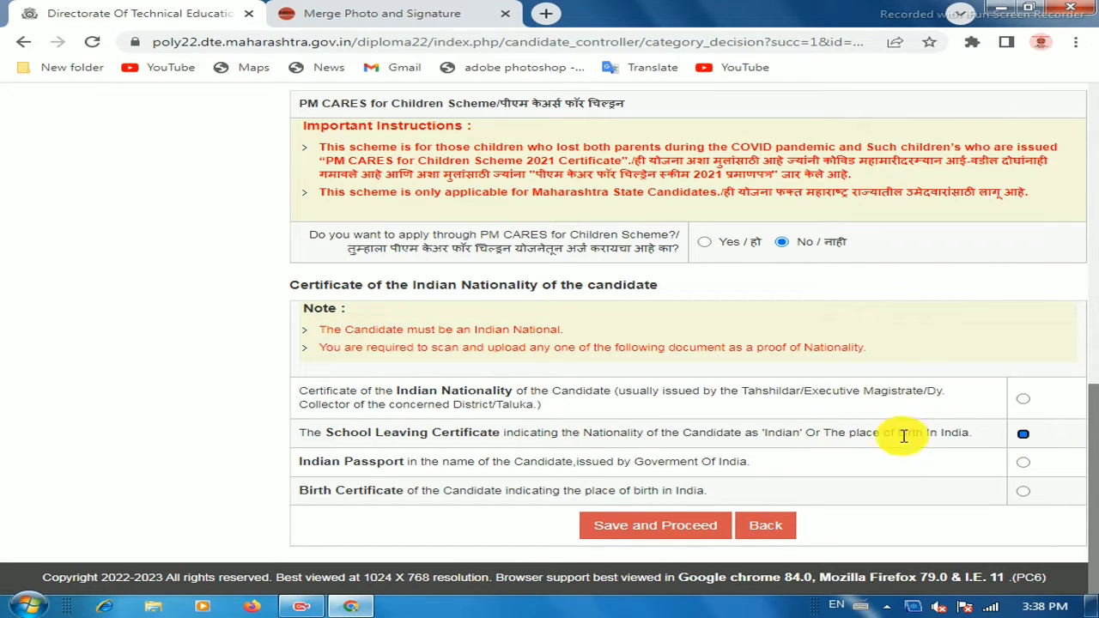
pyautogui.click(606, 529)
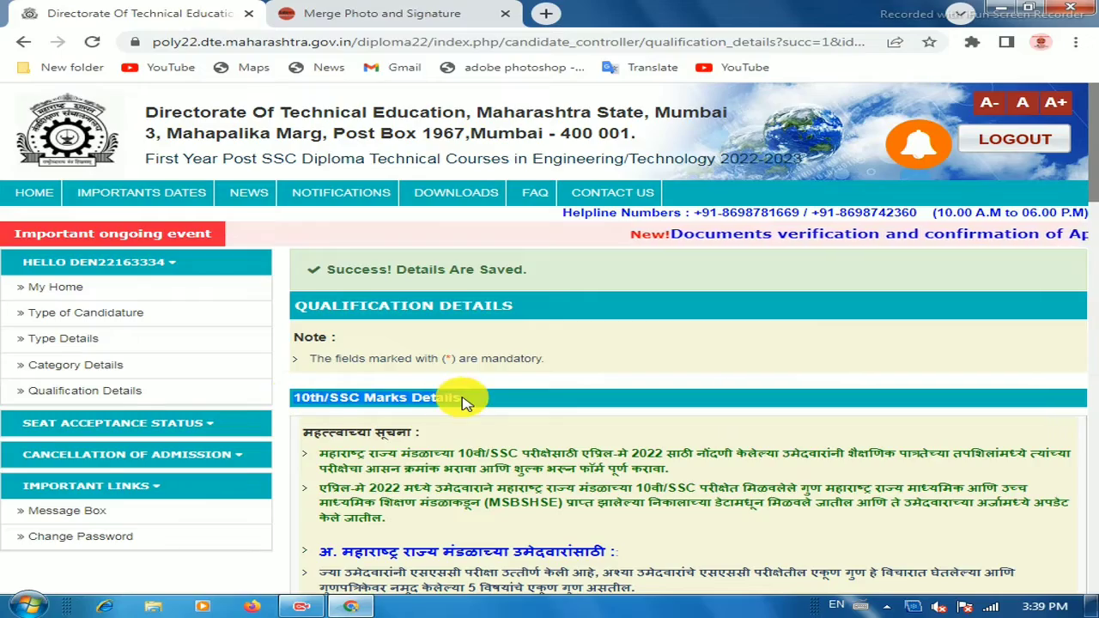
# Look over the 10th/SSC marks instructions and set the SSC board to Bihar Sanskrit Shiksha Board, Patna.
pyautogui.scroll(-10, 392, 421)
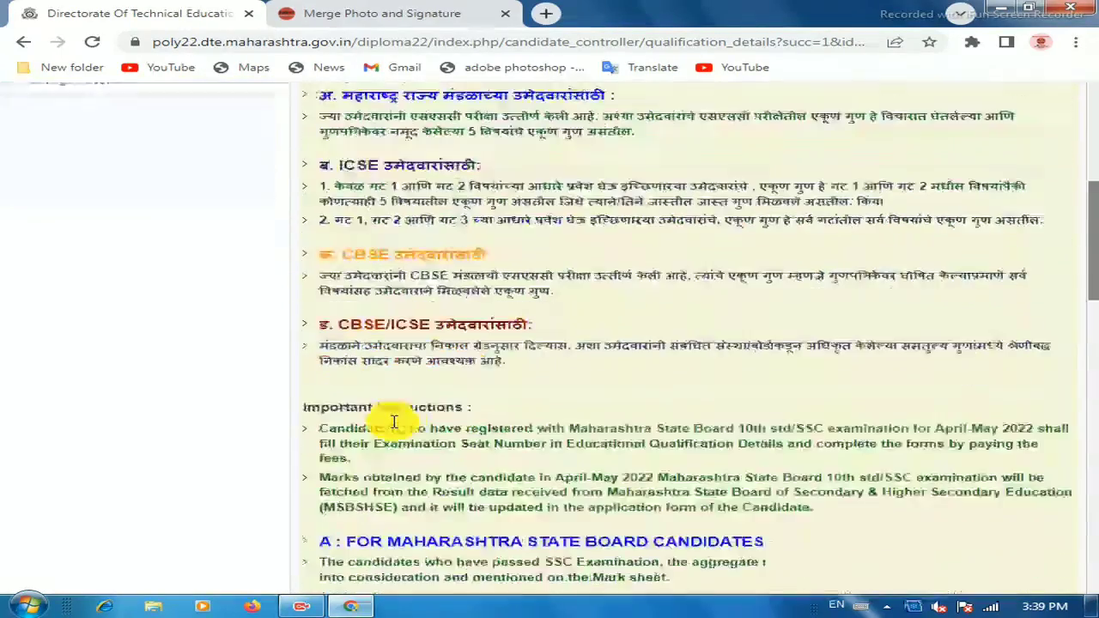
pyautogui.scroll(10, 375, 289)
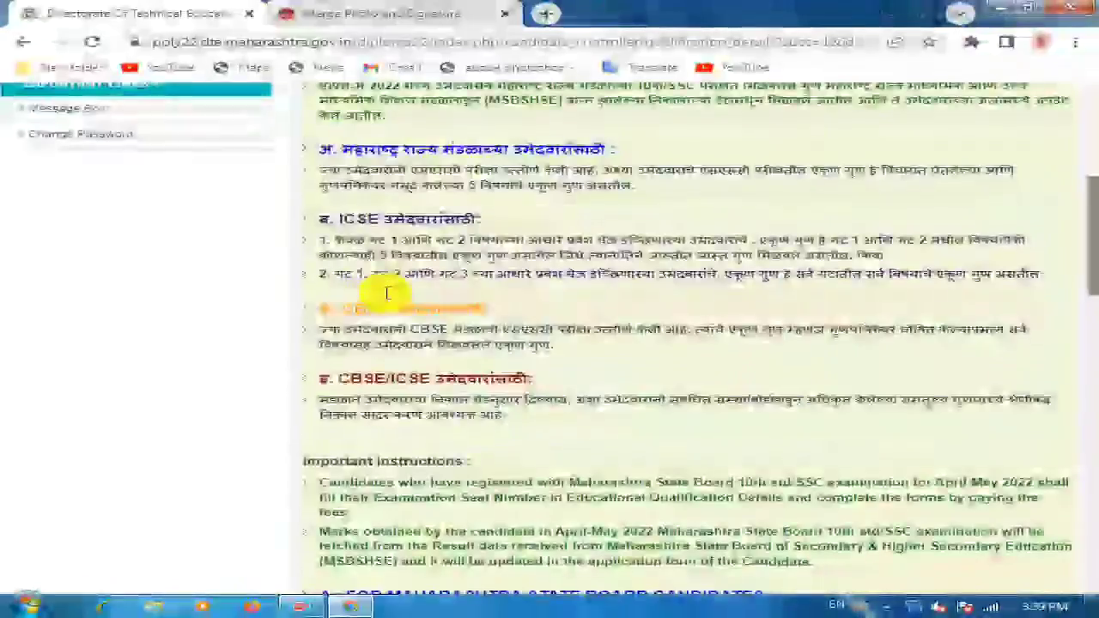
pyautogui.scroll(-1, 387, 293)
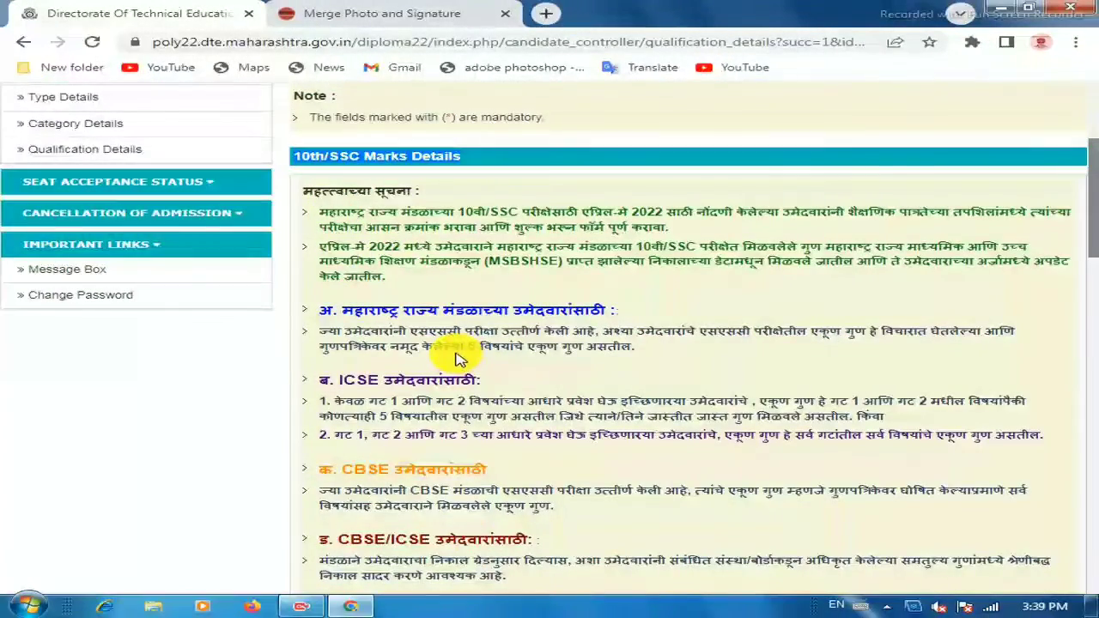
pyautogui.scroll(-8, 457, 359)
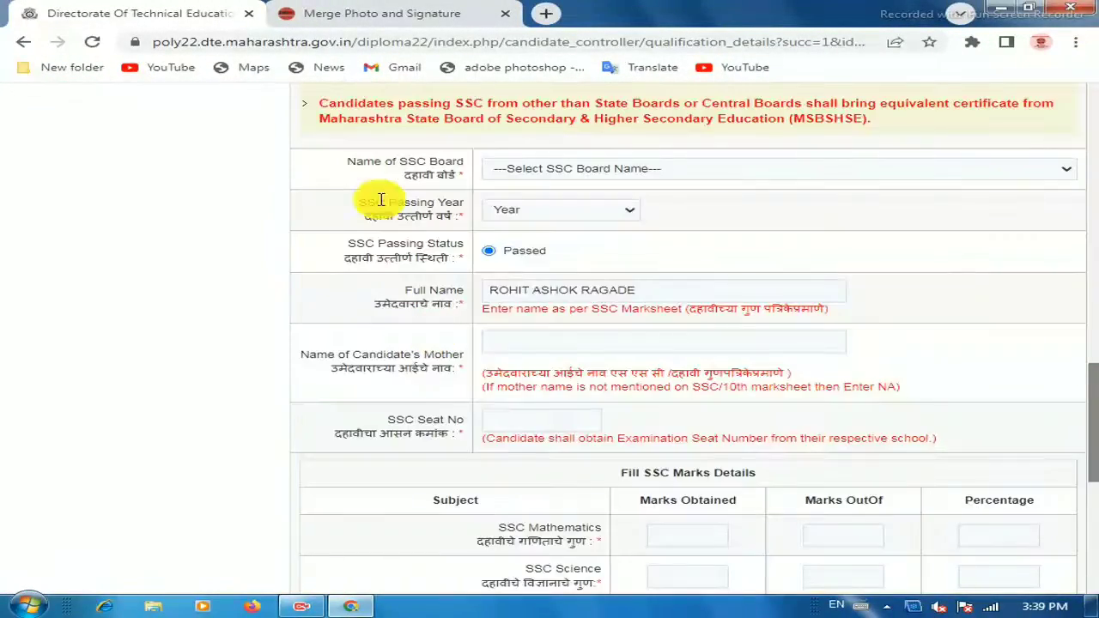
pyautogui.click(557, 176)
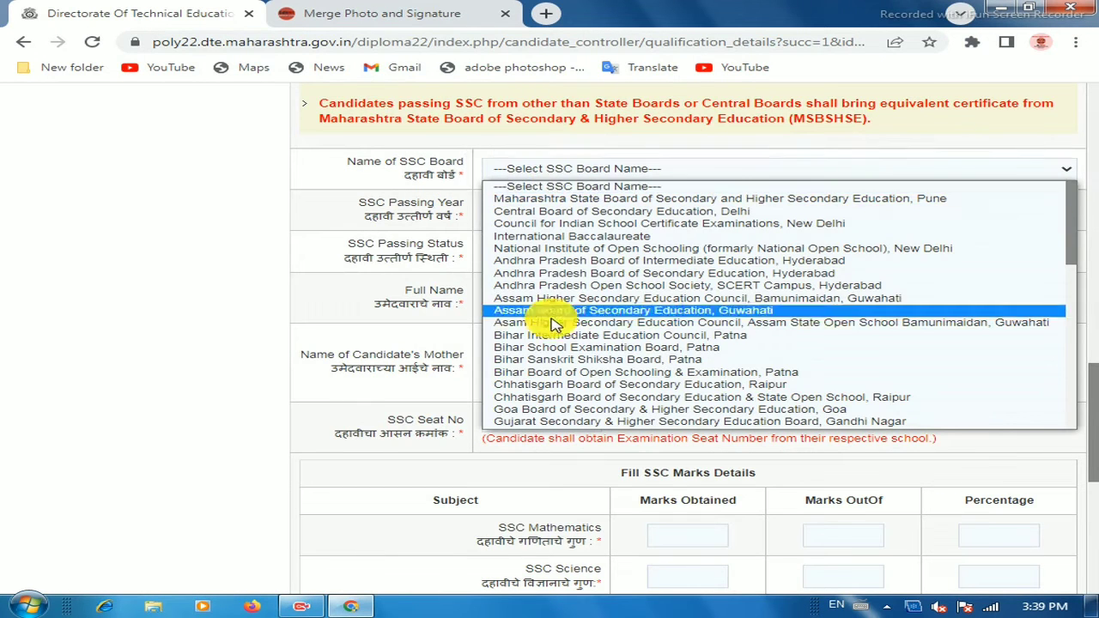
pyautogui.click(566, 359)
# Set the SSC board to Maharashtra State Board of Secondary and Higher Secondary Education, Pune.
pyautogui.click(515, 164)
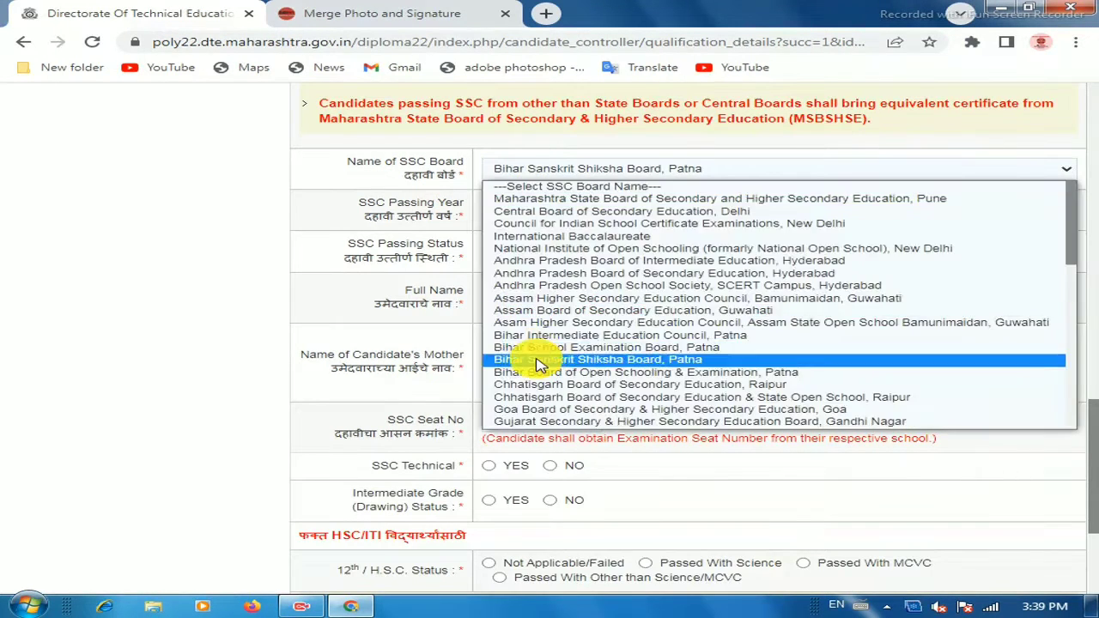
pyautogui.scroll(-5, 540, 356)
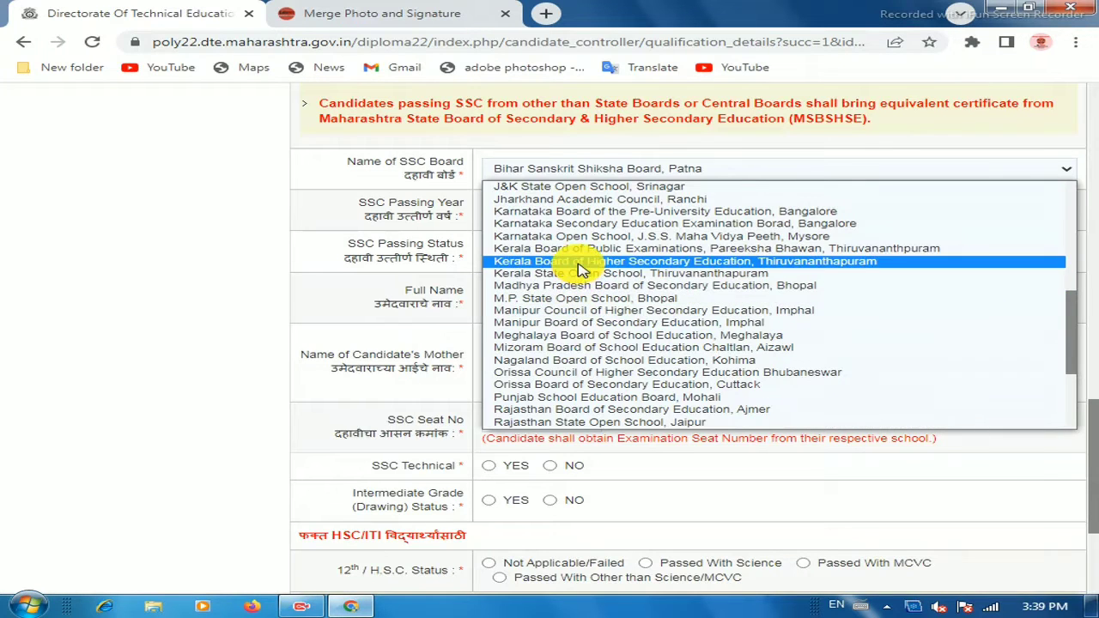
pyautogui.scroll(5, 506, 262)
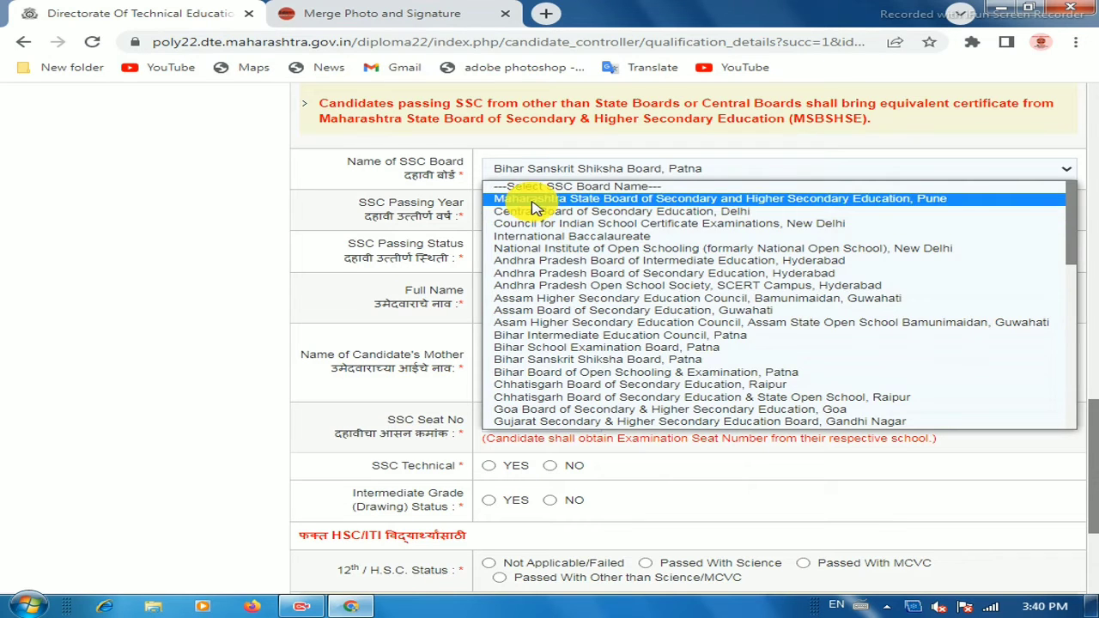
pyautogui.click(508, 199)
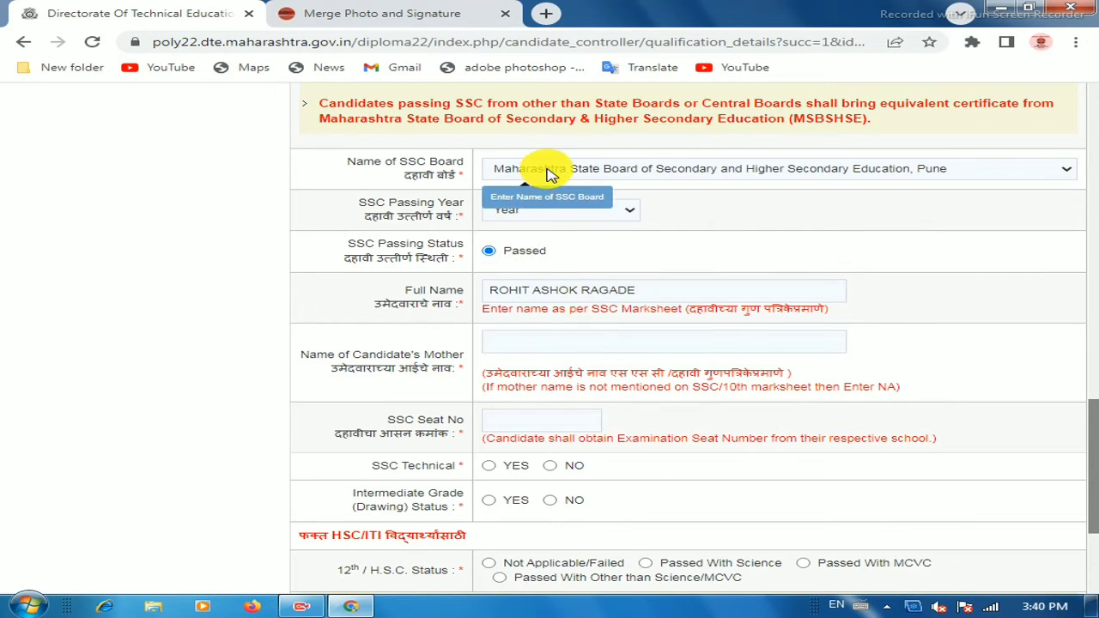
pyautogui.click(549, 175)
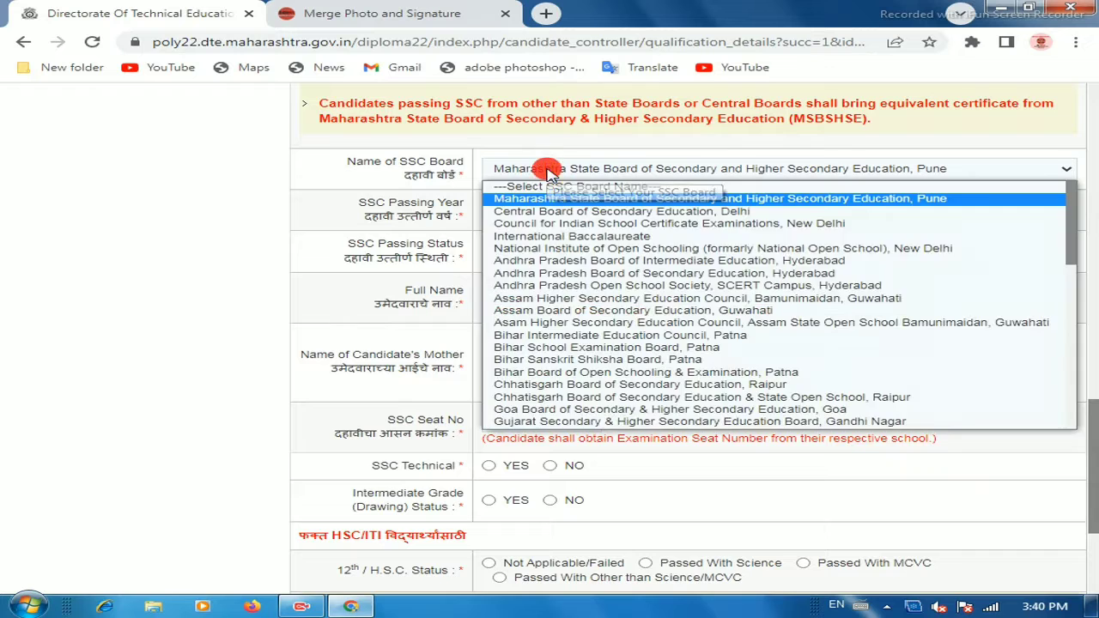
pyautogui.click(549, 172)
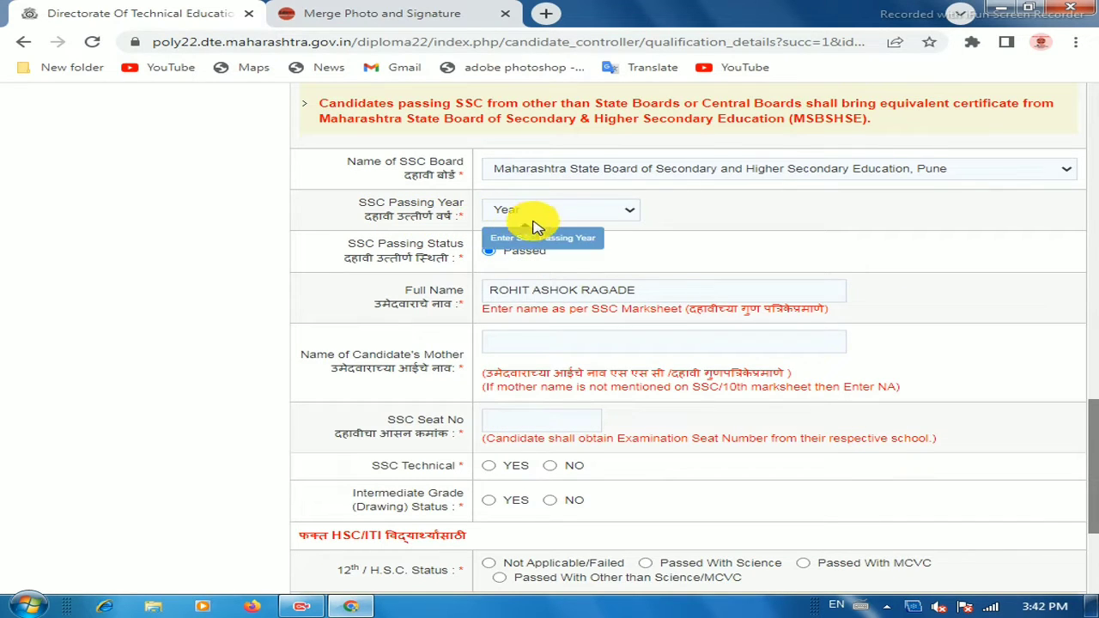
# Set the SSC passing year to 2017 and the passing status to Passed.
pyautogui.click(534, 215)
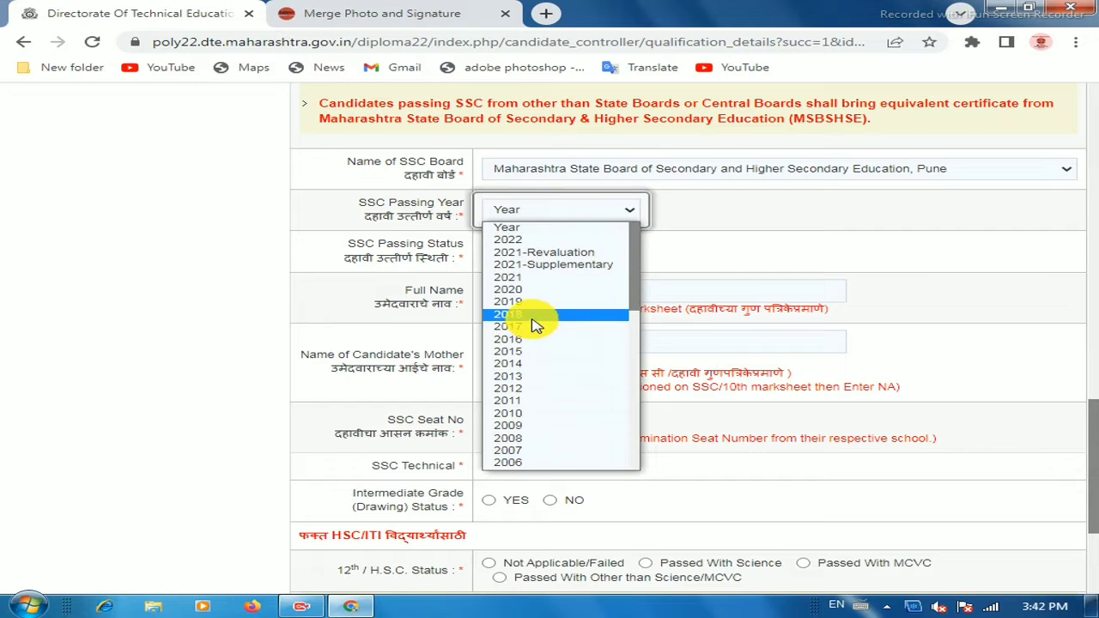
pyautogui.click(532, 326)
pyautogui.click(508, 211)
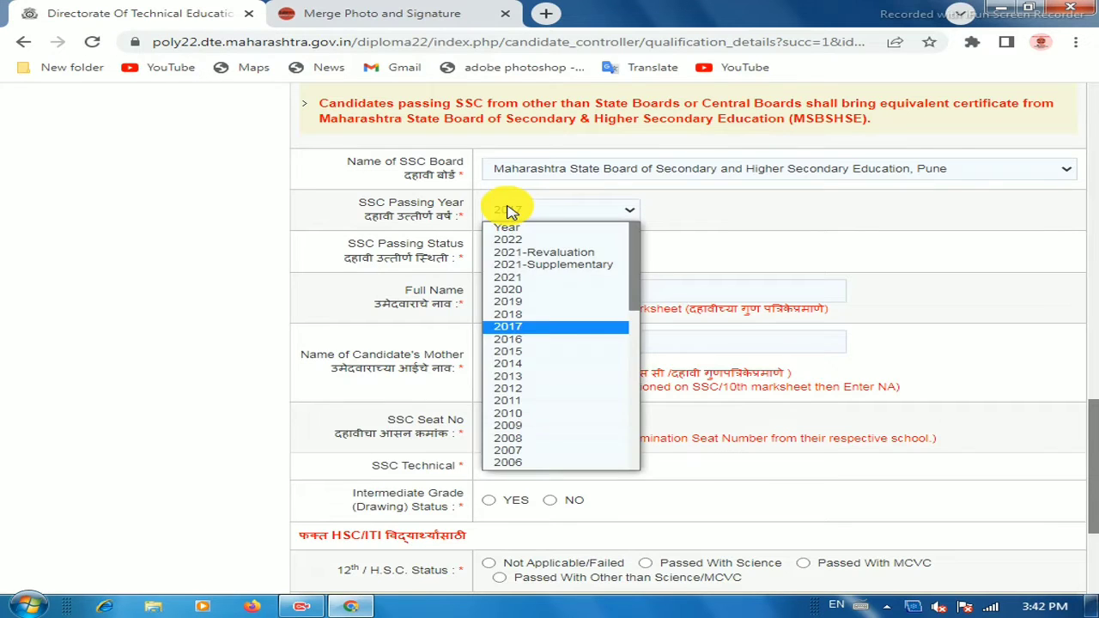
pyautogui.click(508, 210)
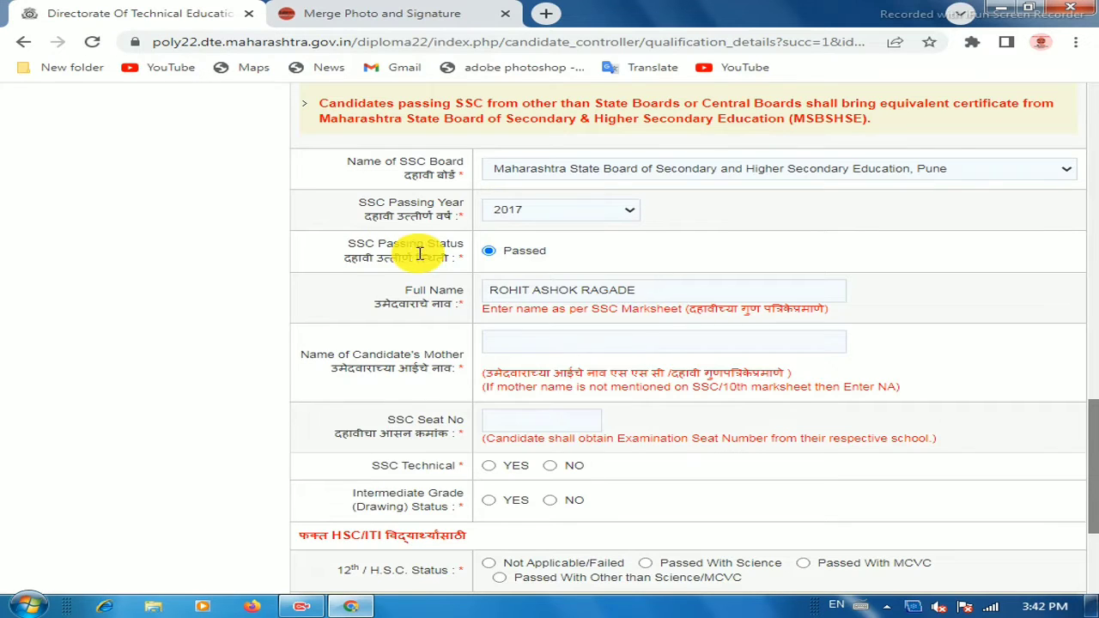
pyautogui.click(489, 251)
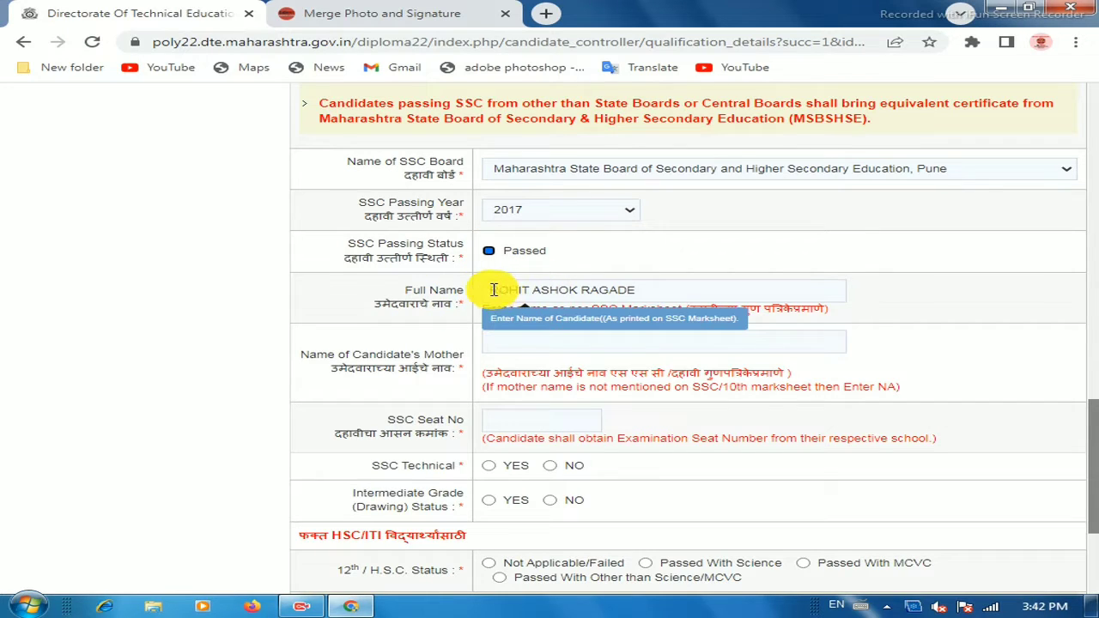
# Review the candidate's full name, mother's name and SSC seat number fields in the qualification details.
pyautogui.moveTo(493, 290); pyautogui.dragTo(633, 292)
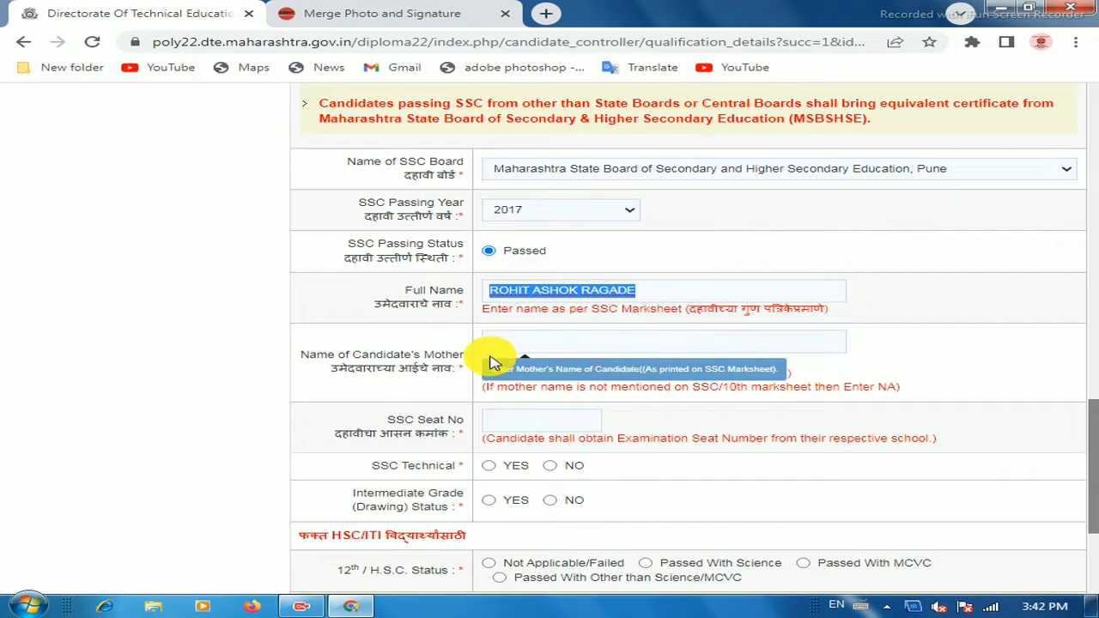
pyautogui.moveTo(308, 354); pyautogui.dragTo(457, 356)
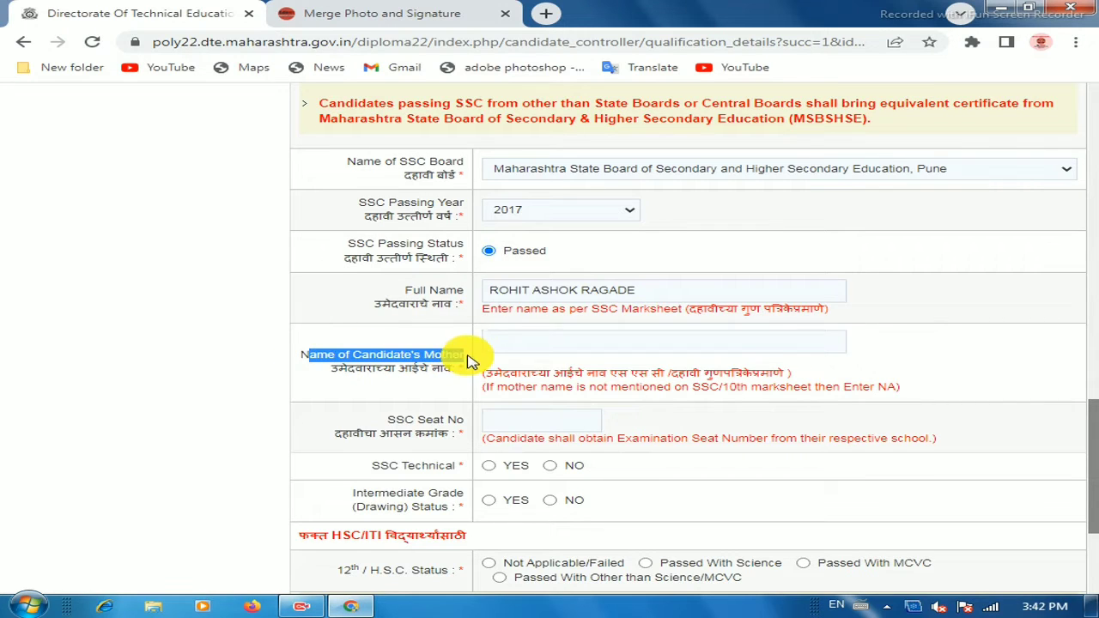
pyautogui.click(526, 339)
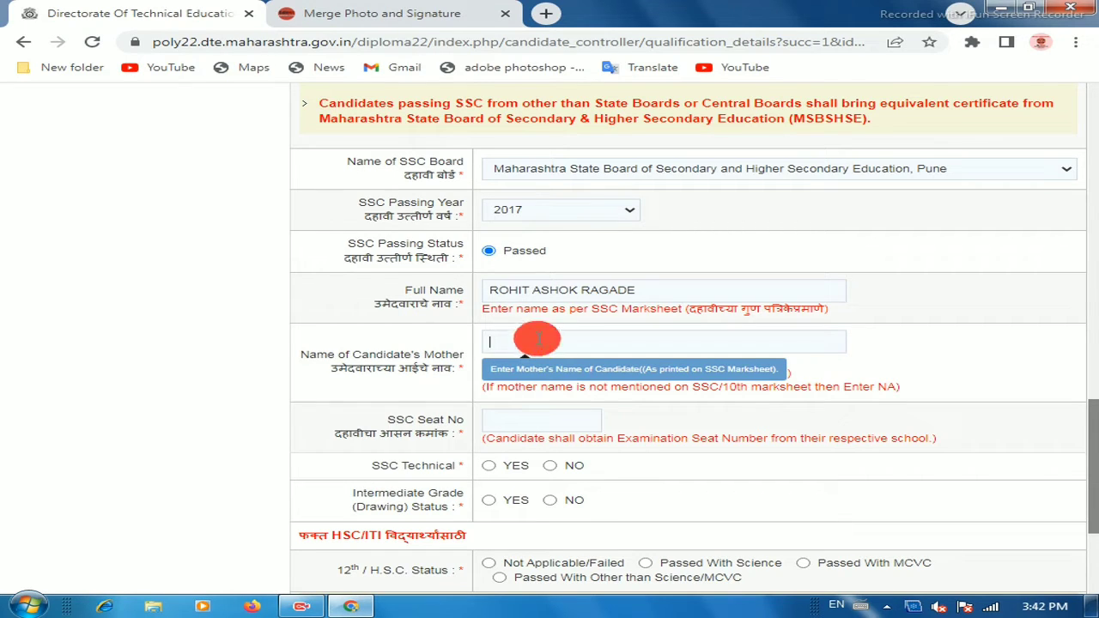
pyautogui.moveTo(375, 425); pyautogui.dragTo(438, 420)
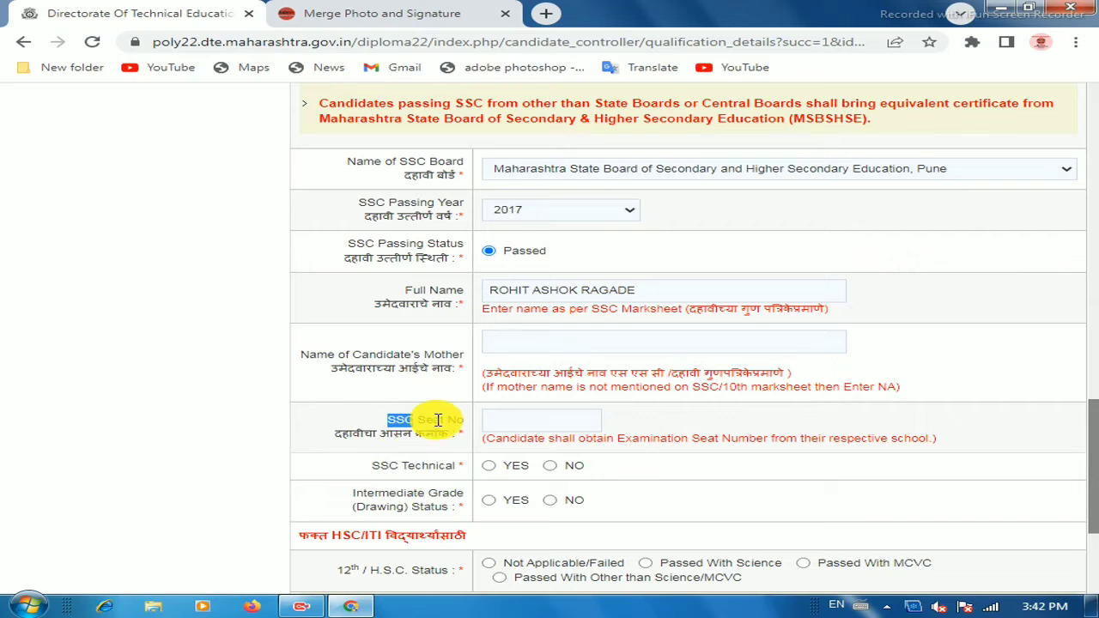
pyautogui.click(525, 420)
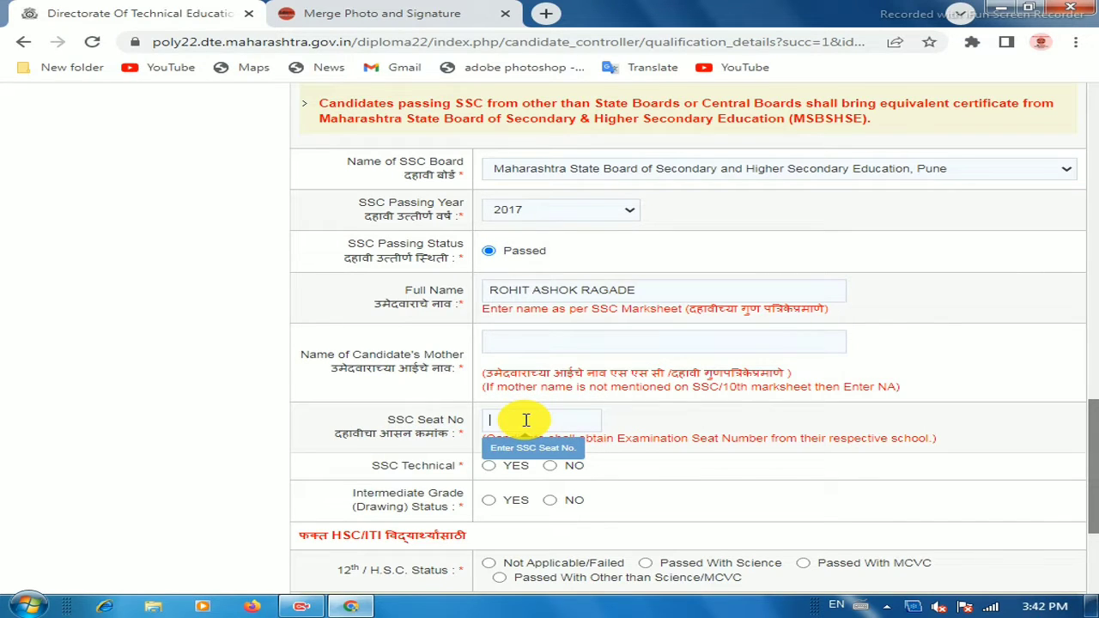
pyautogui.scroll(-1, 527, 418)
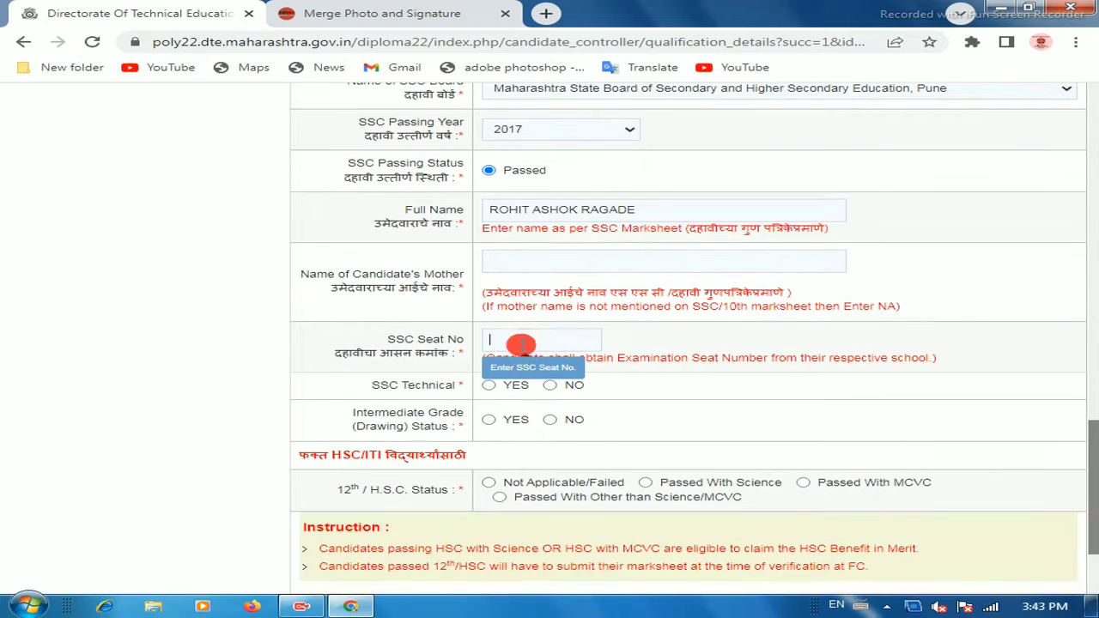
pyautogui.scroll(-1, 396, 395)
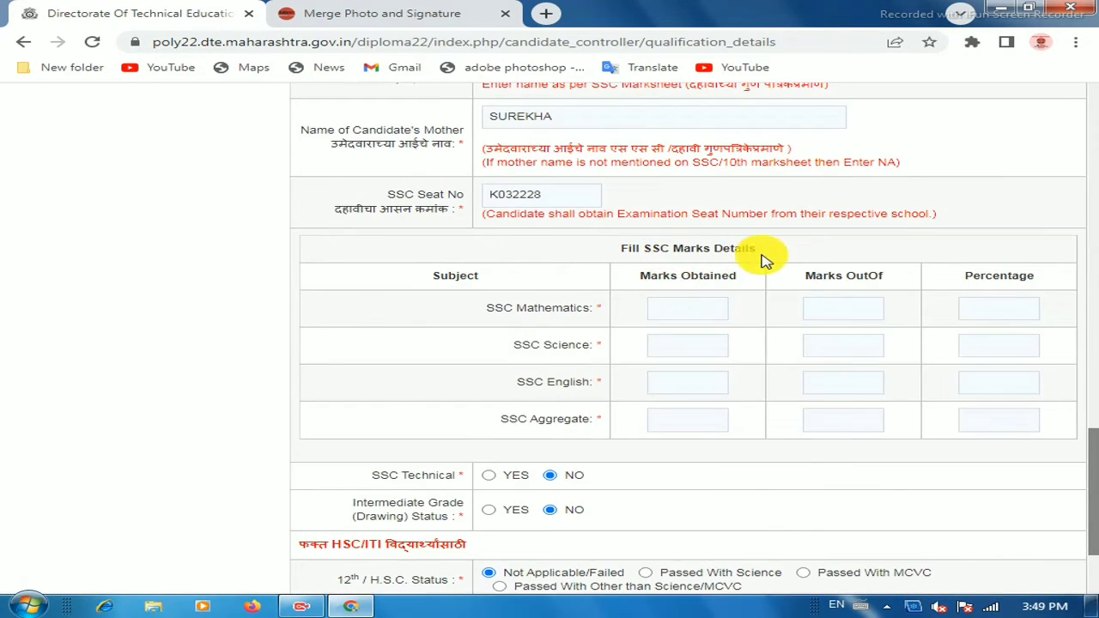
# Examine the SSC marks table's mathematics, science, English and aggregate rows with their marks obtained, out-of and percentage columns.
pyautogui.doubleClick(558, 308)
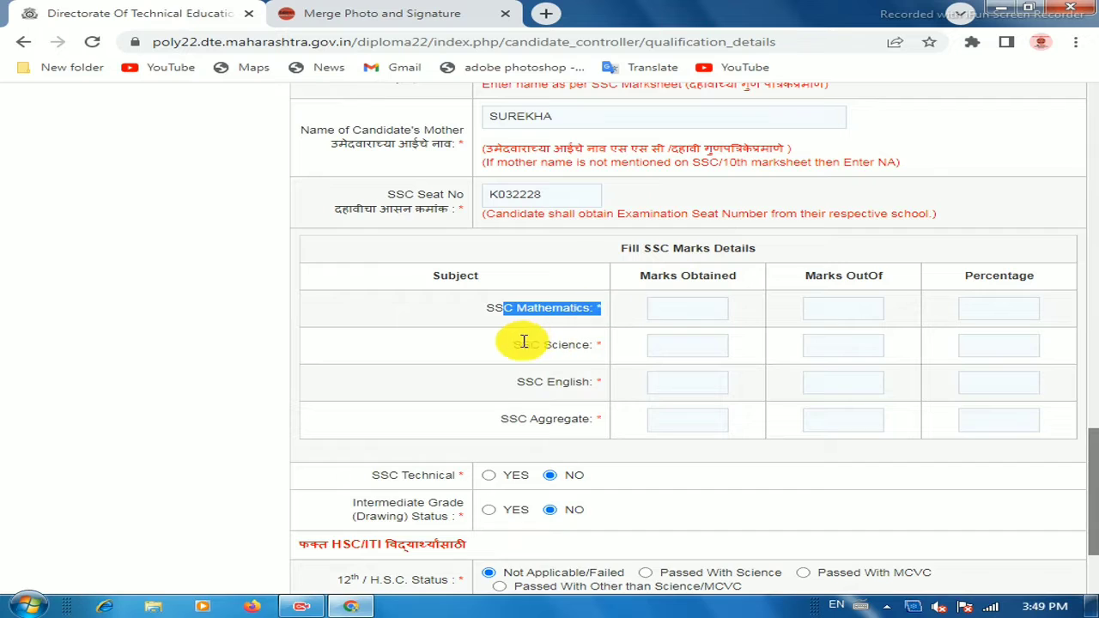
pyautogui.moveTo(521, 344); pyautogui.dragTo(592, 344)
pyautogui.moveTo(534, 381); pyautogui.dragTo(596, 381)
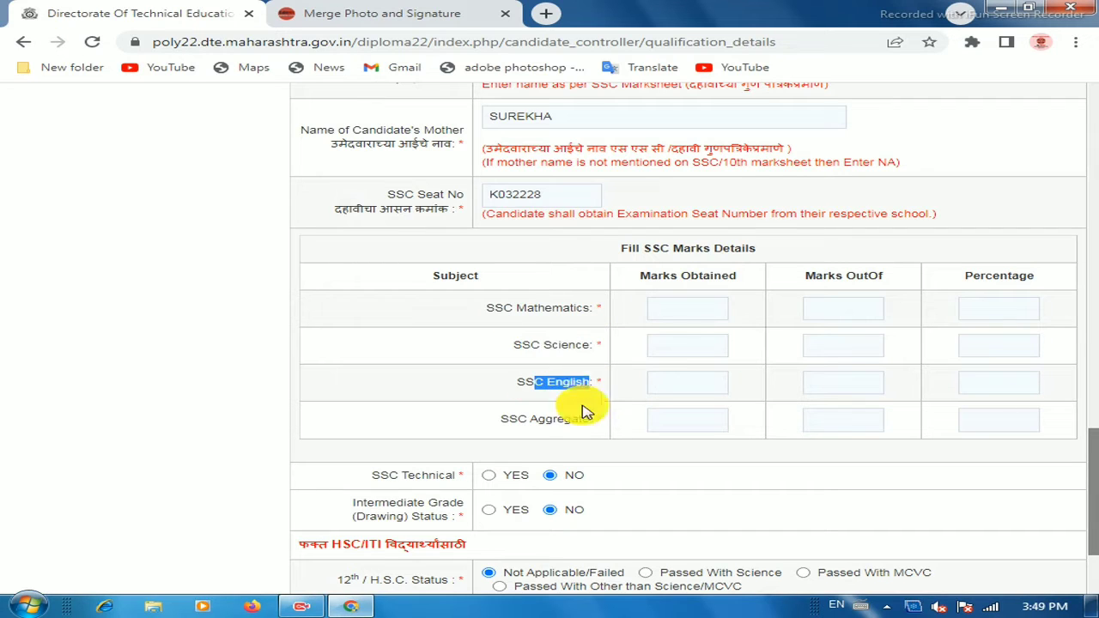
pyautogui.moveTo(524, 418); pyautogui.dragTo(591, 418)
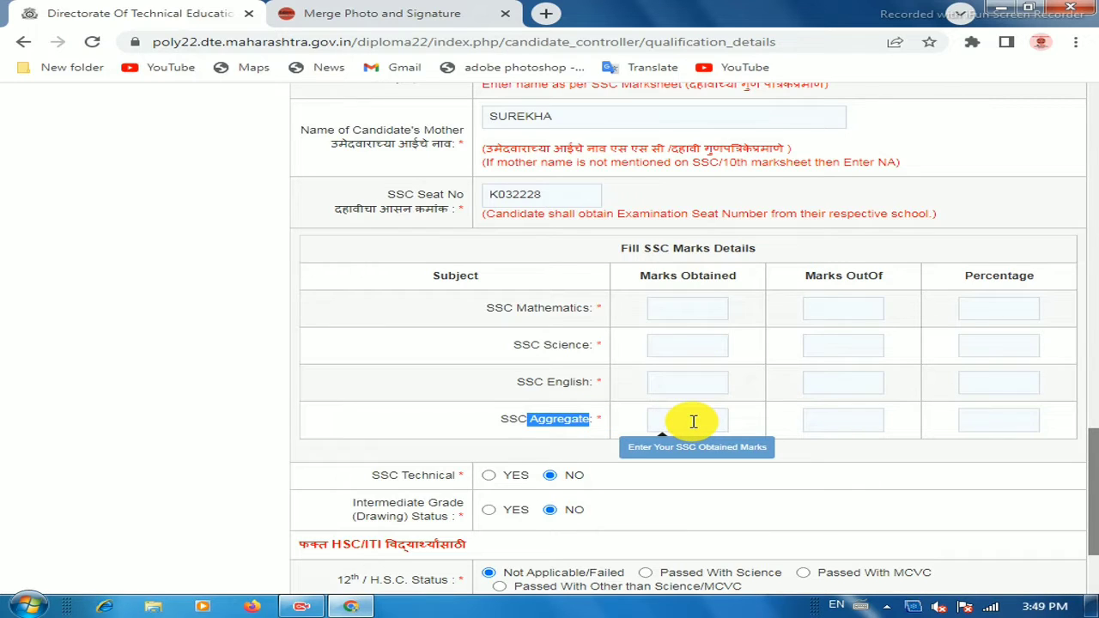
pyautogui.moveTo(641, 280); pyautogui.dragTo(754, 282)
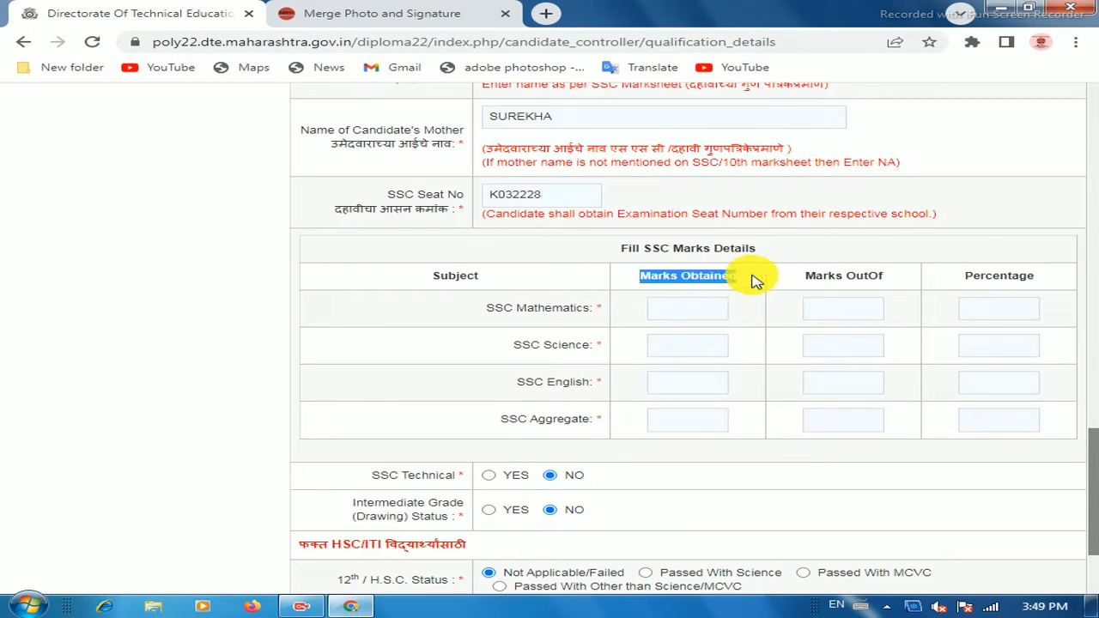
pyautogui.tripleClick(902, 277)
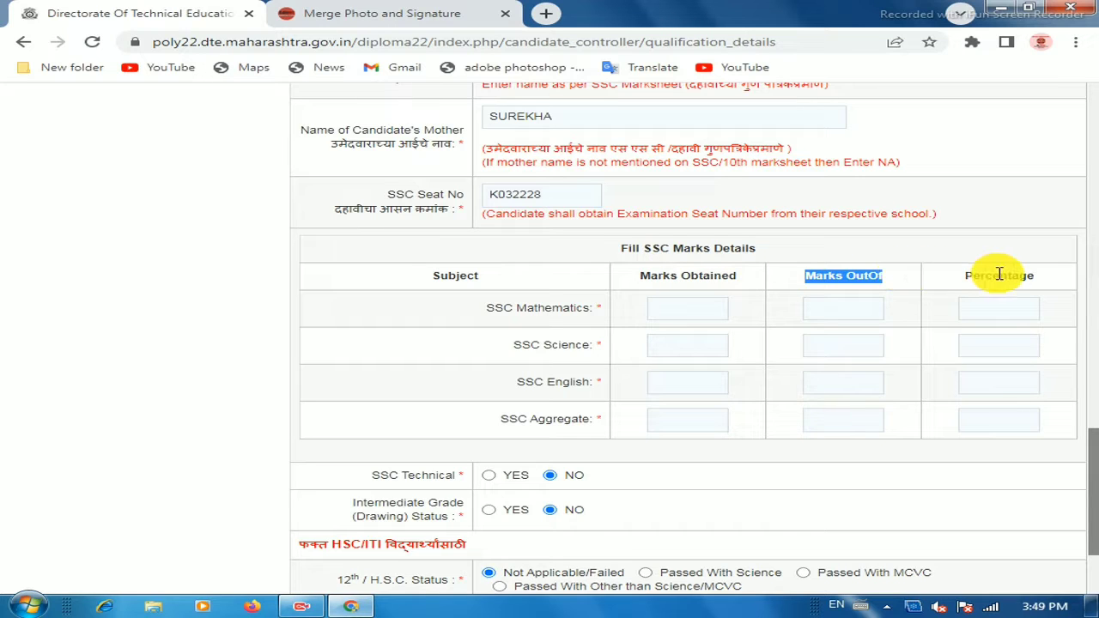
pyautogui.tripleClick(1039, 276)
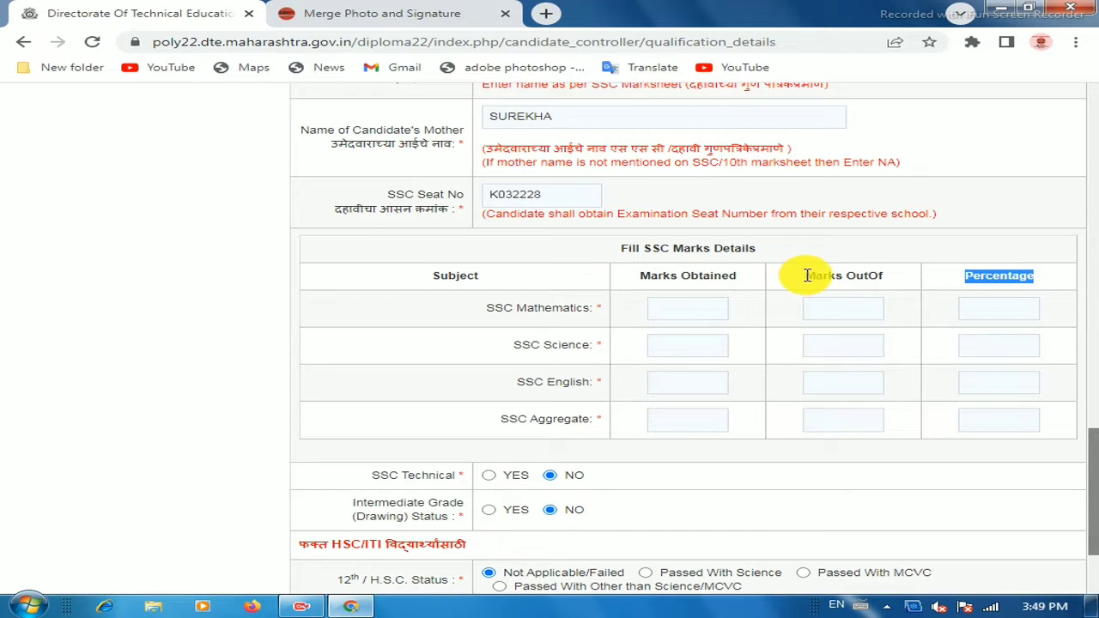
pyautogui.moveTo(807, 275); pyautogui.dragTo(898, 268)
pyautogui.click(827, 308)
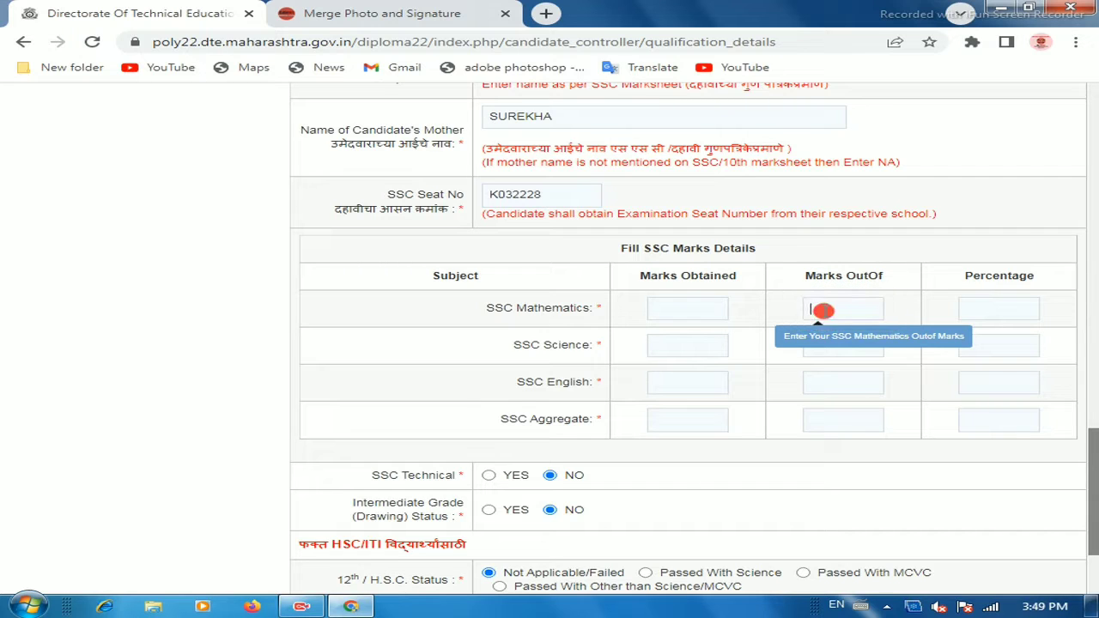
pyautogui.click(656, 309)
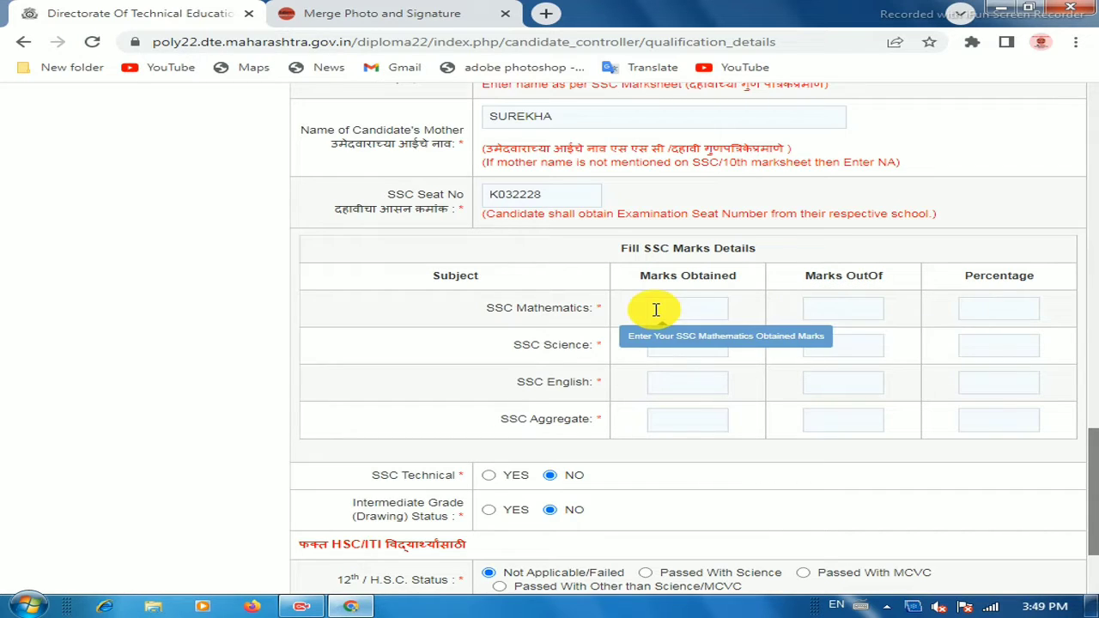
pyautogui.click(706, 309)
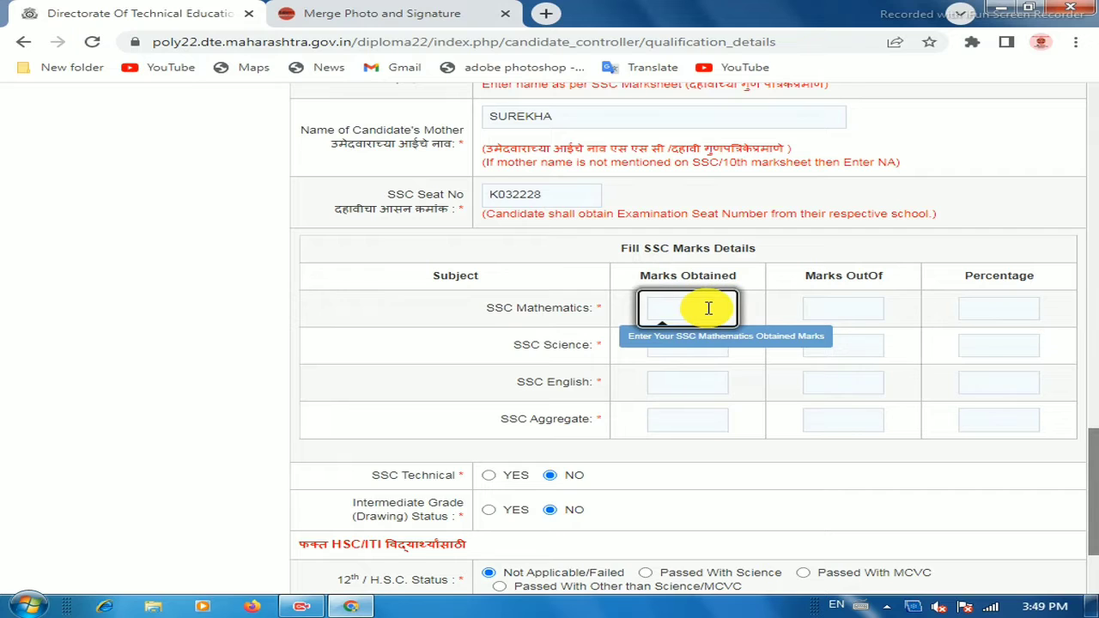
pyautogui.click(846, 345)
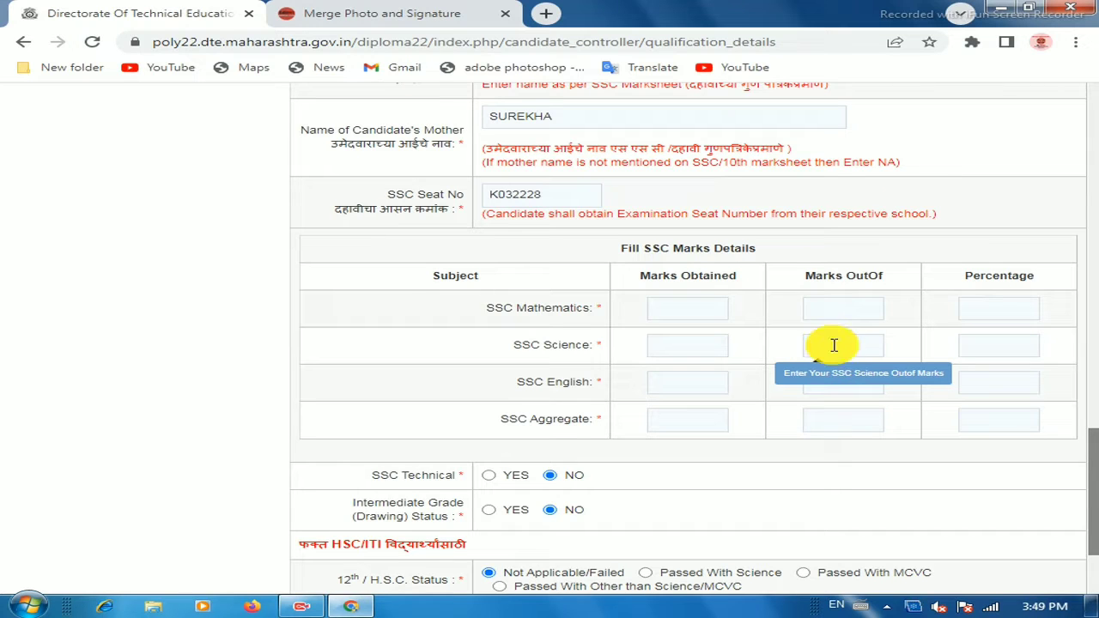
pyautogui.click(676, 346)
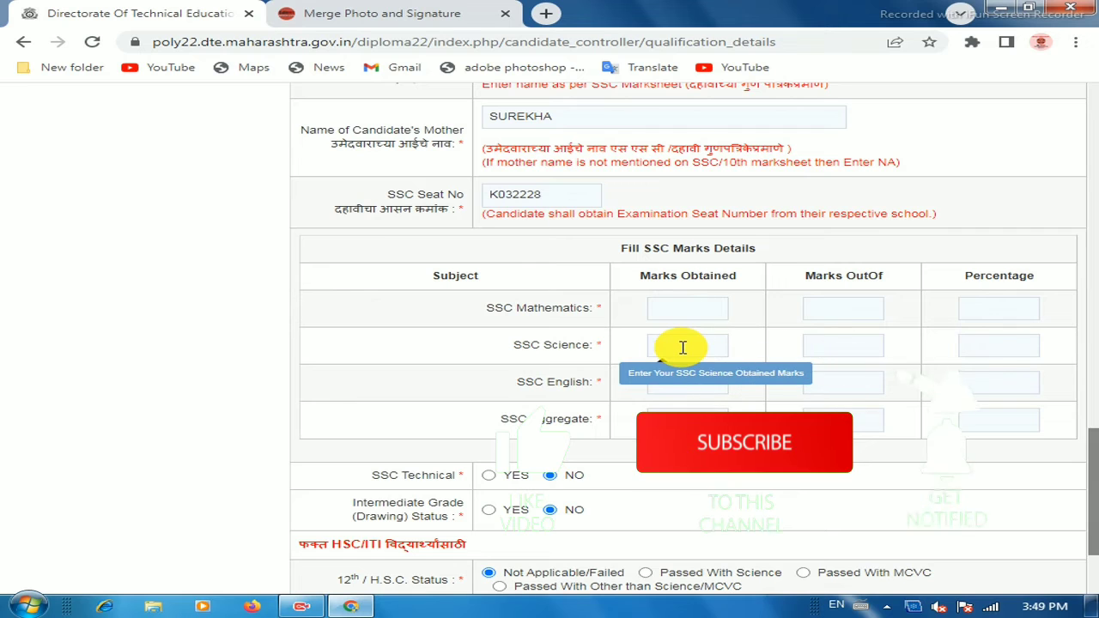
# Set SSC Technical to Yes and look over the available pre-vocational subjects.
pyautogui.scroll(-2, 683, 347)
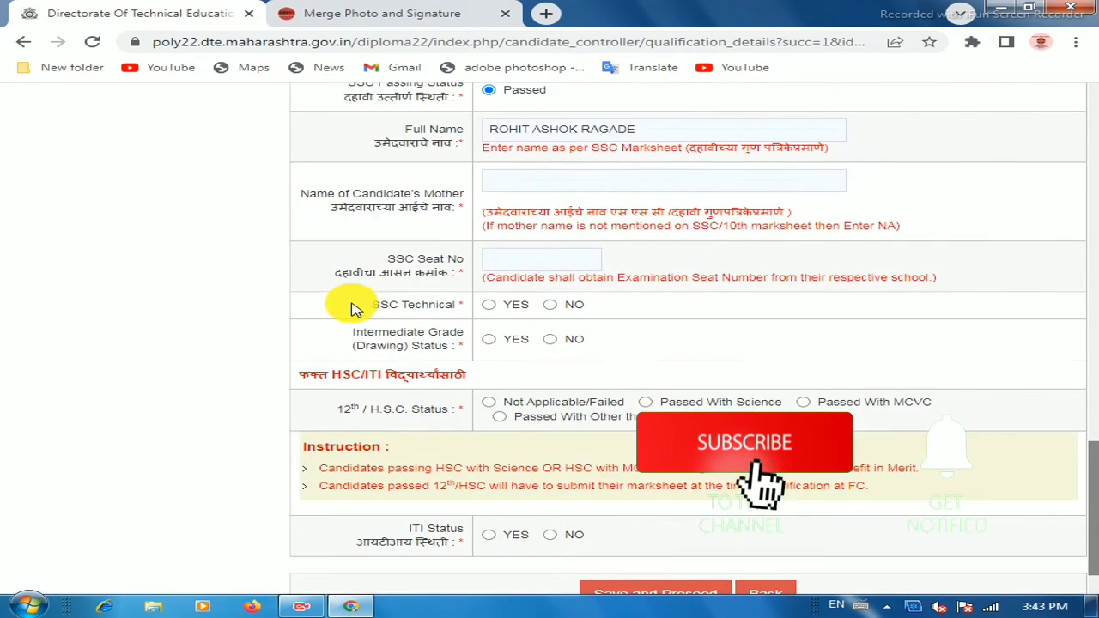
pyautogui.moveTo(371, 305); pyautogui.dragTo(464, 310)
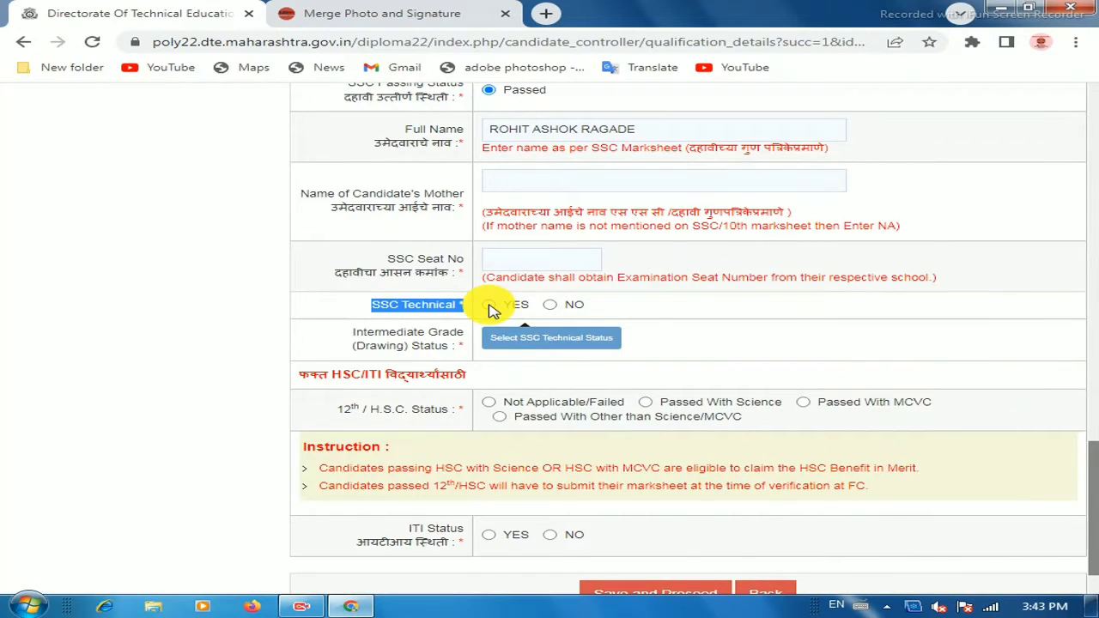
pyautogui.click(488, 306)
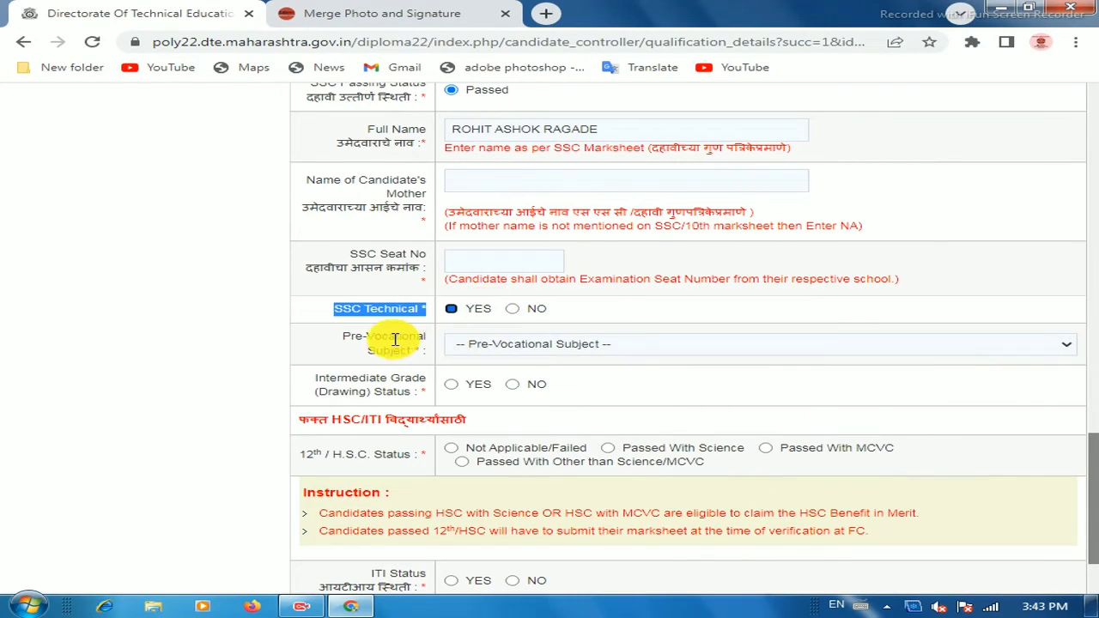
pyautogui.click(487, 347)
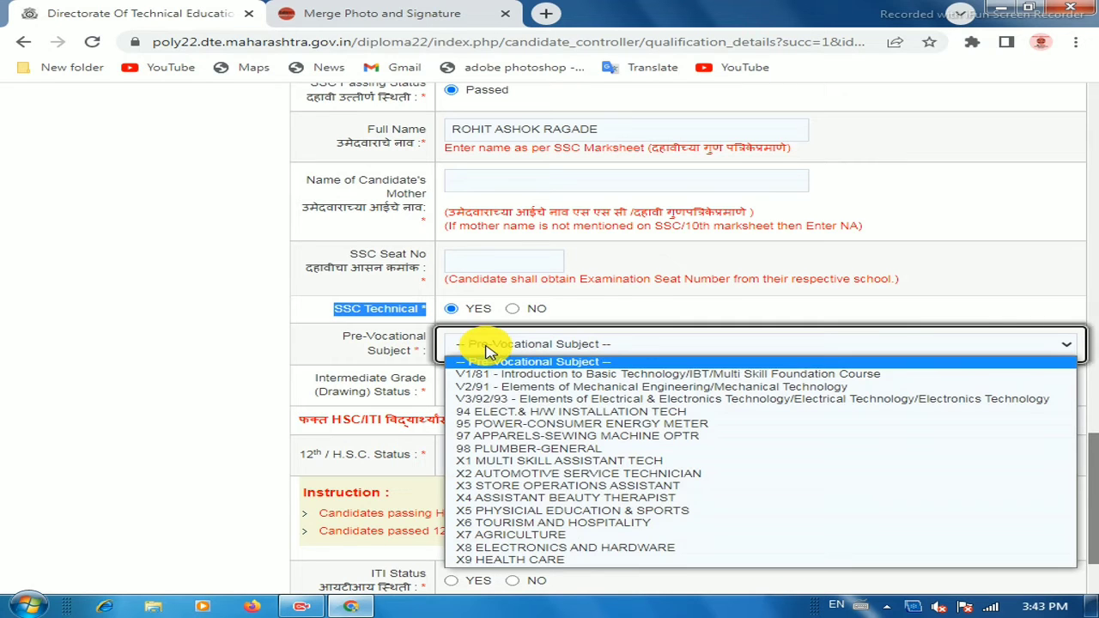
pyautogui.click(487, 347)
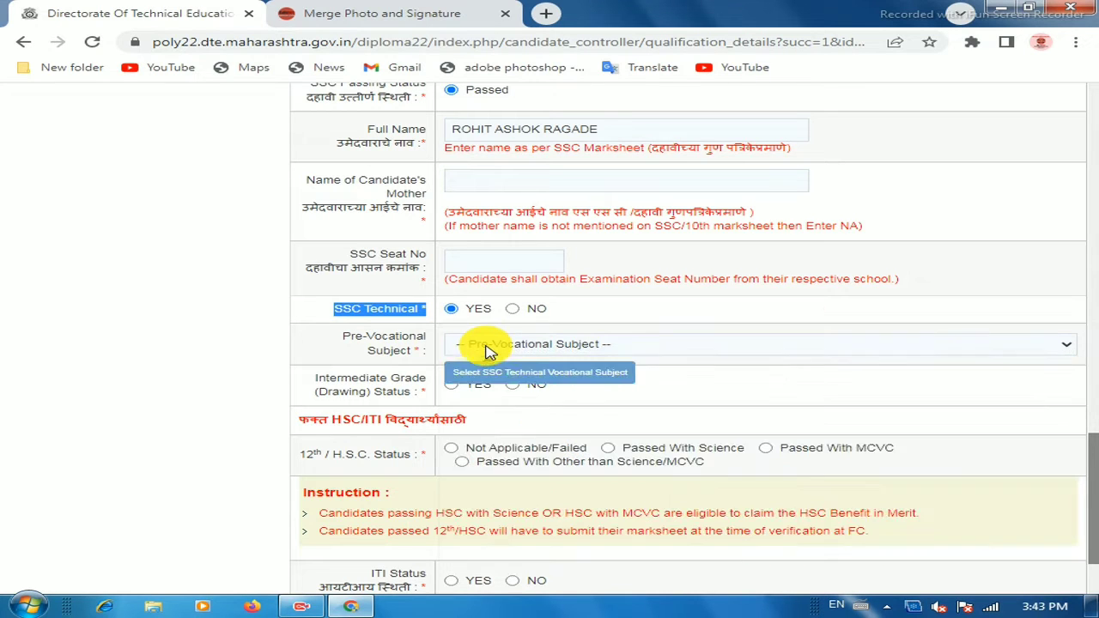
# Set SSC Technical to No and, after trying Yes, set the Intermediate Grade (Drawing) Status to No.
pyautogui.click(514, 310)
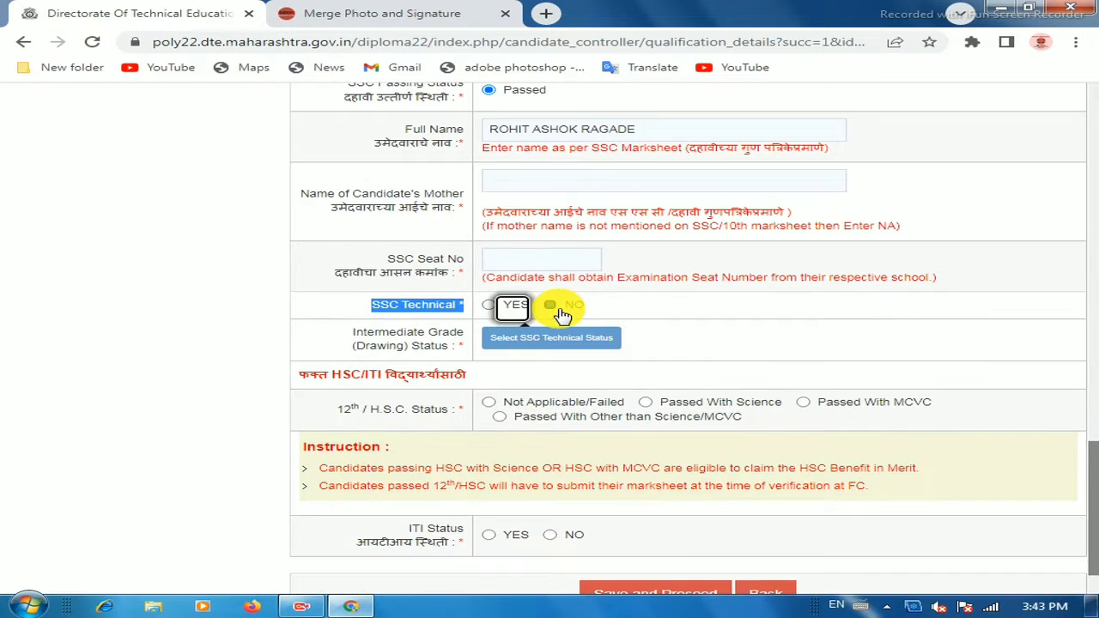
pyautogui.click(488, 339)
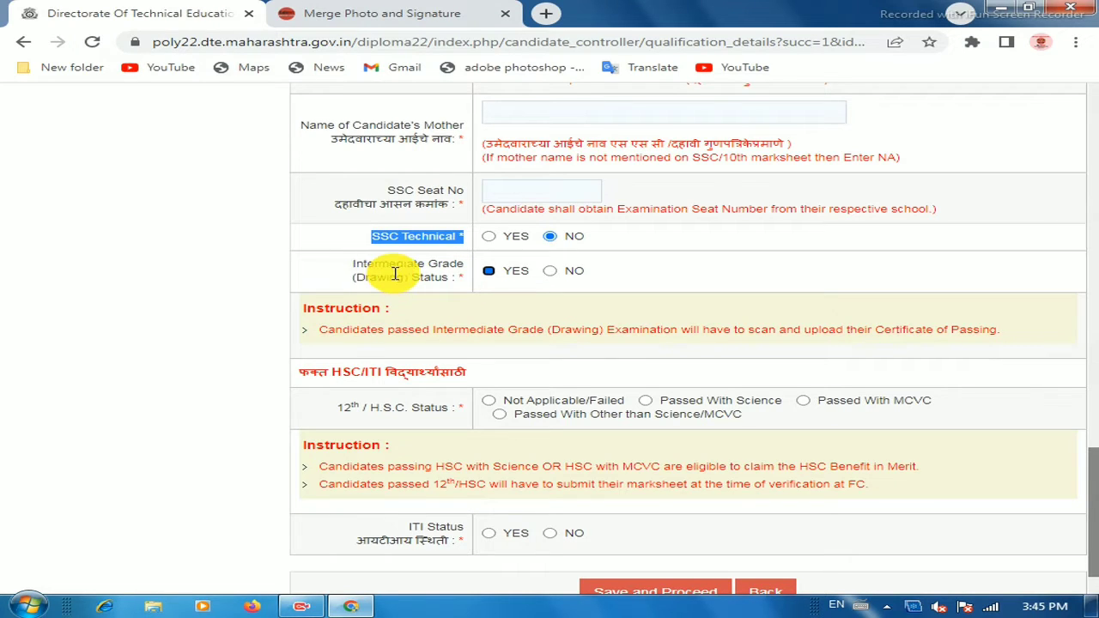
pyautogui.click(490, 272)
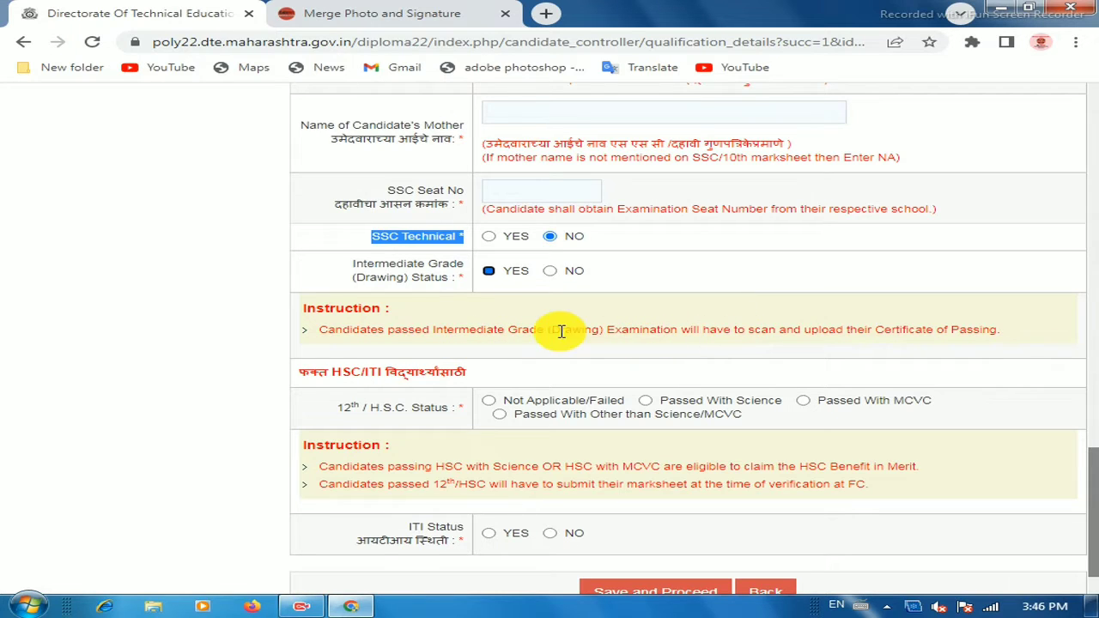
pyautogui.click(549, 272)
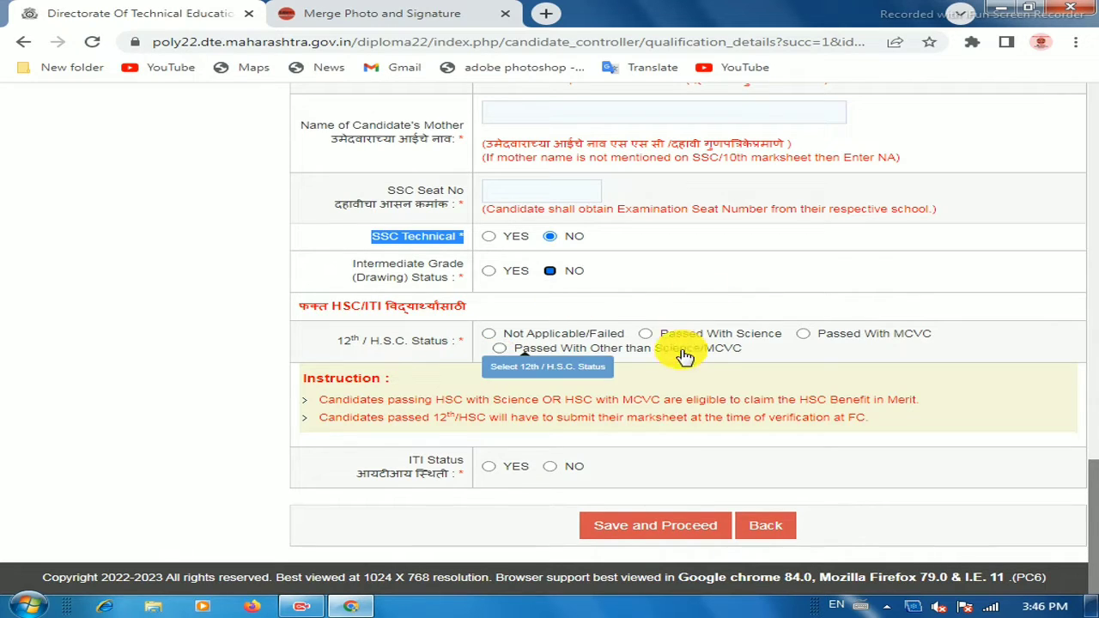
# Try the three passed options for the 12th / H.S.C. Status and settle on Not Applicable/Failed.
pyautogui.click(645, 334)
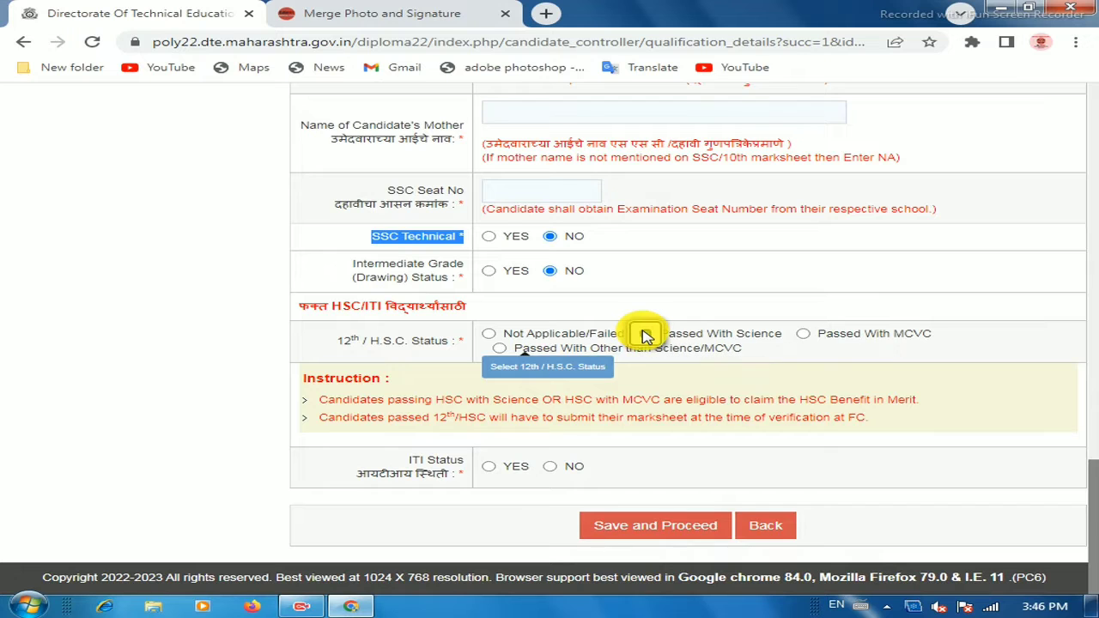
pyautogui.click(646, 334)
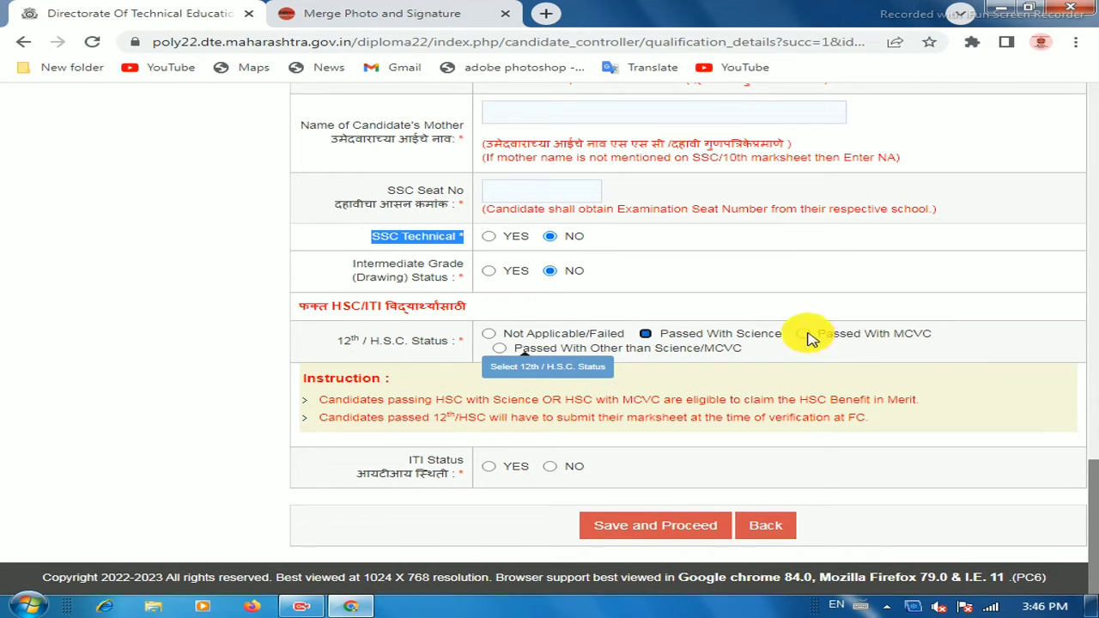
pyautogui.click(805, 333)
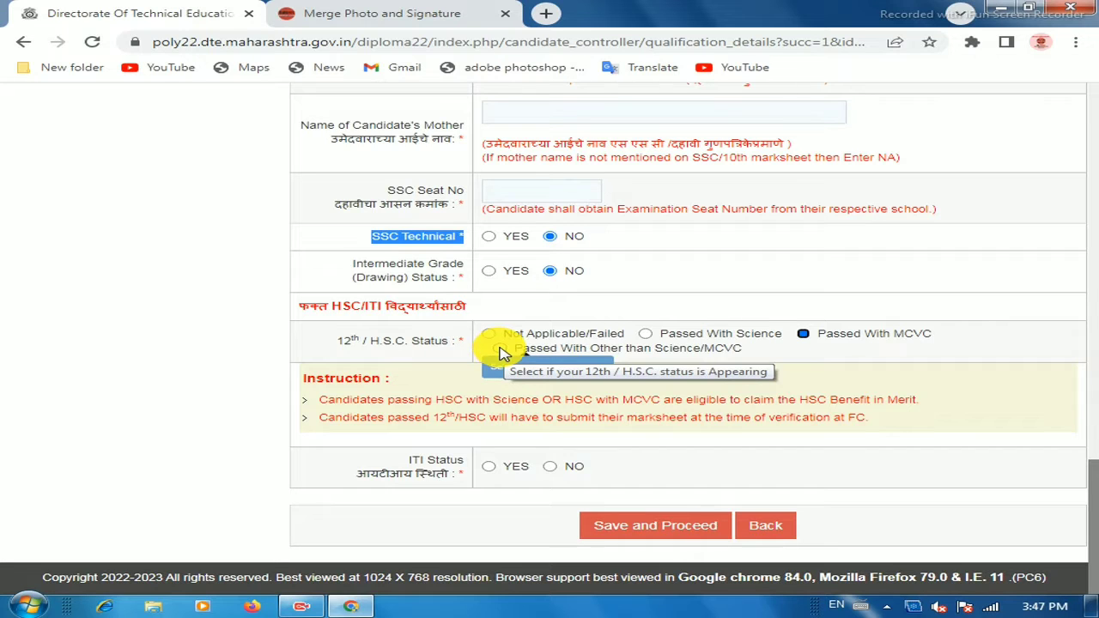
pyautogui.click(502, 349)
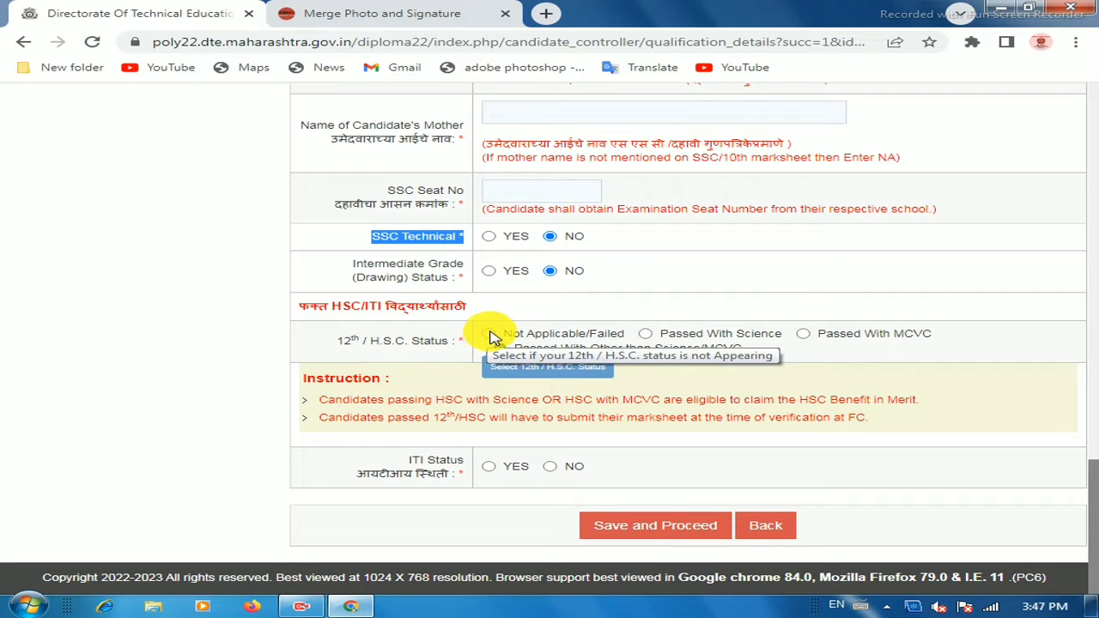
pyautogui.click(494, 337)
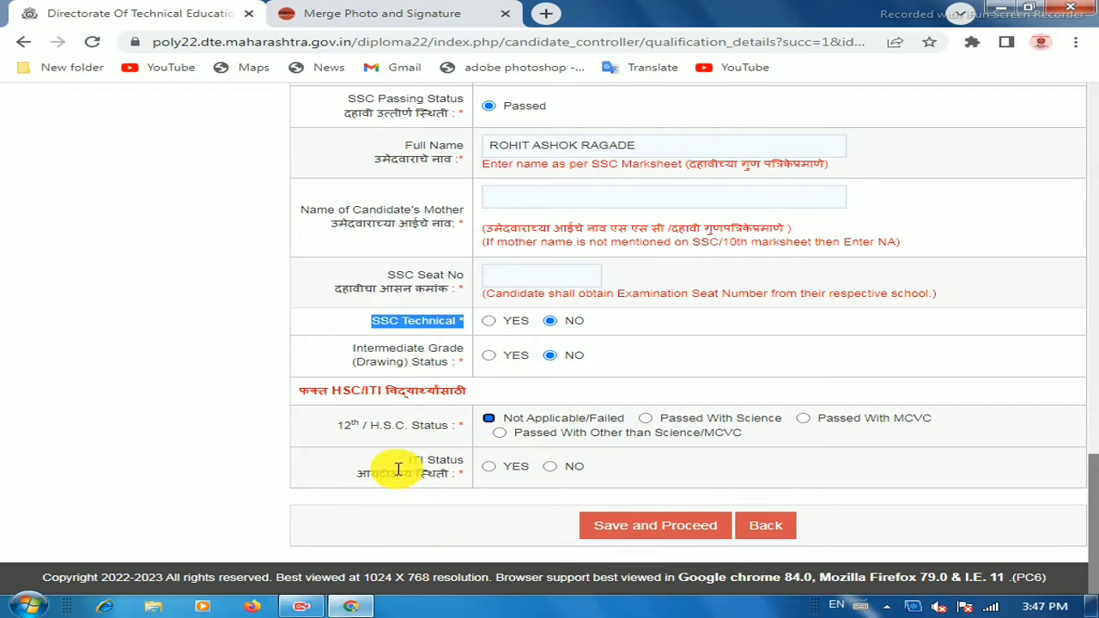
# Set the ITI Status to No and save the qualification details to proceed to the personal details.
pyautogui.click(488, 468)
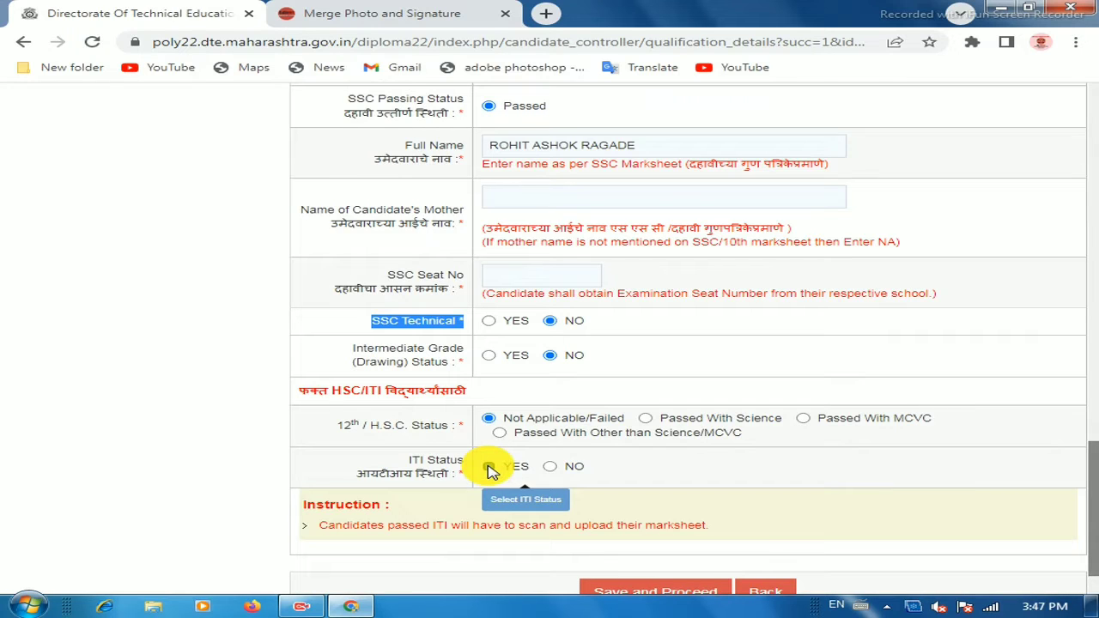
pyautogui.click(551, 467)
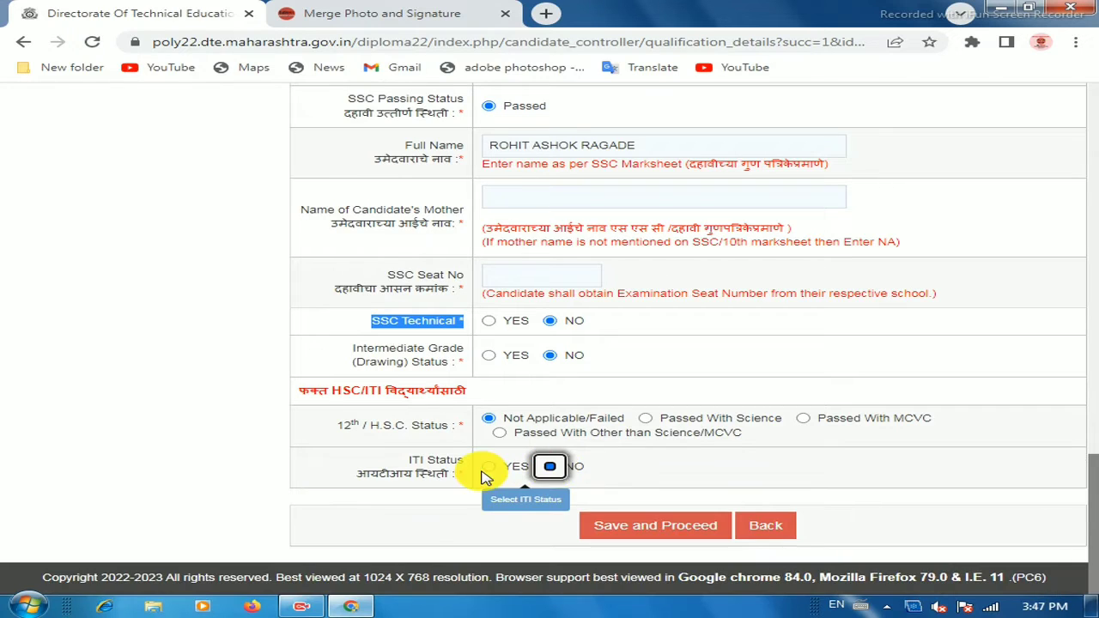
pyautogui.click(488, 468)
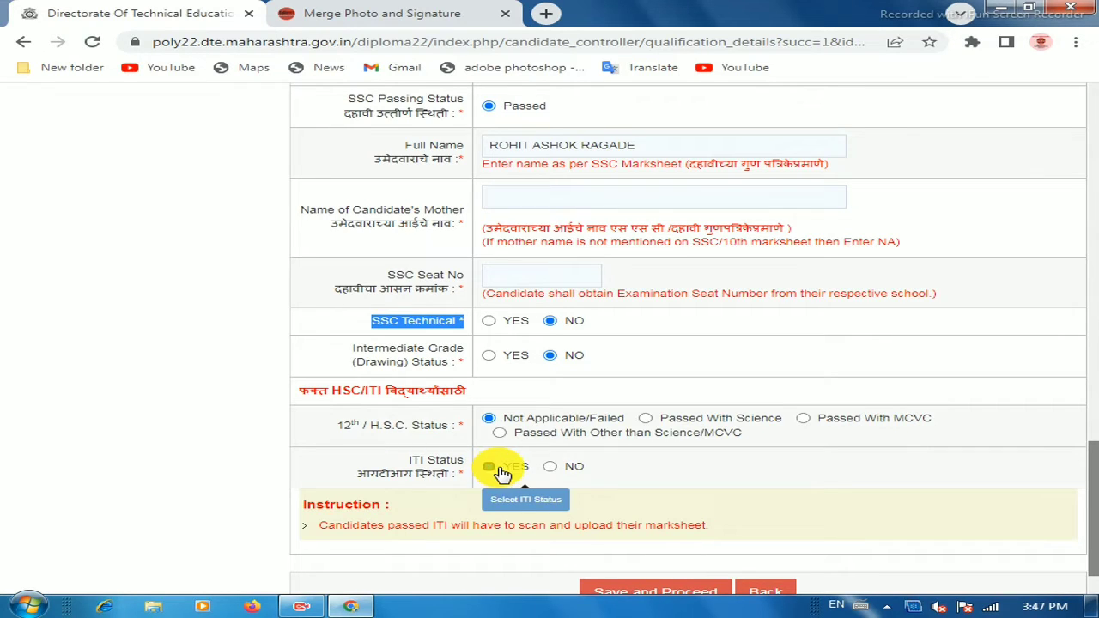
pyautogui.click(552, 468)
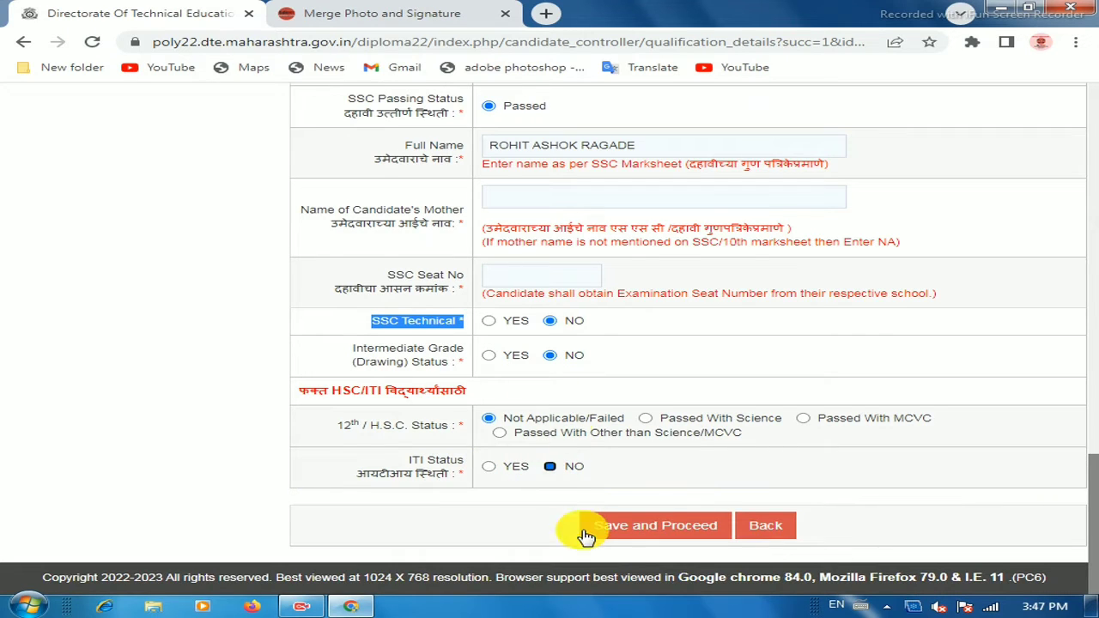
pyautogui.click(655, 529)
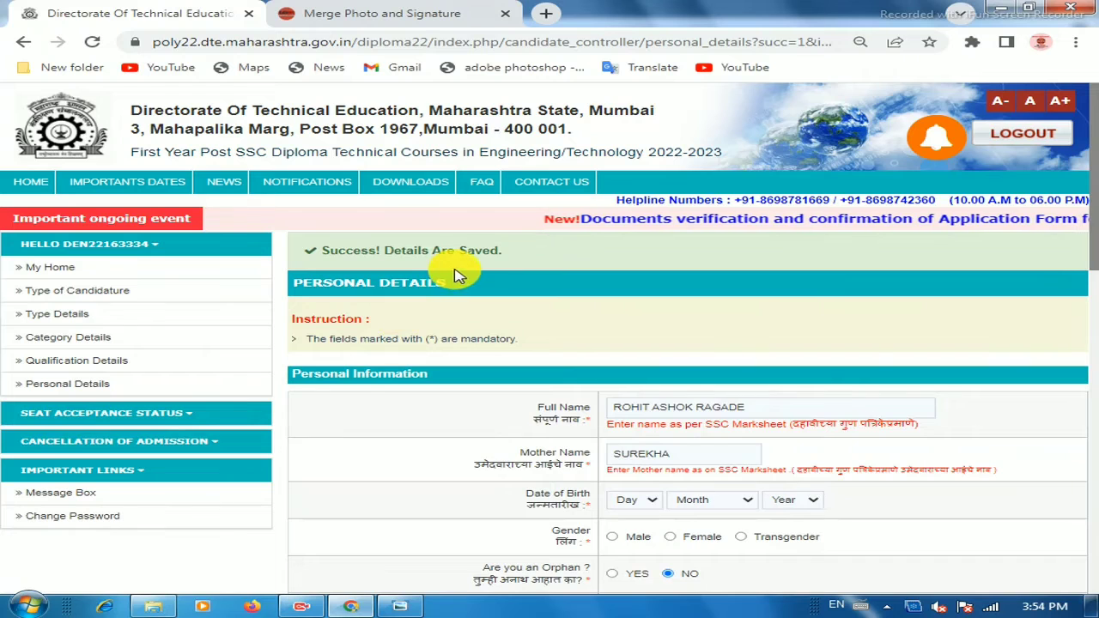
# Review the candidate's full name and mother's name in the Personal Information section.
pyautogui.tripleClick(424, 372)
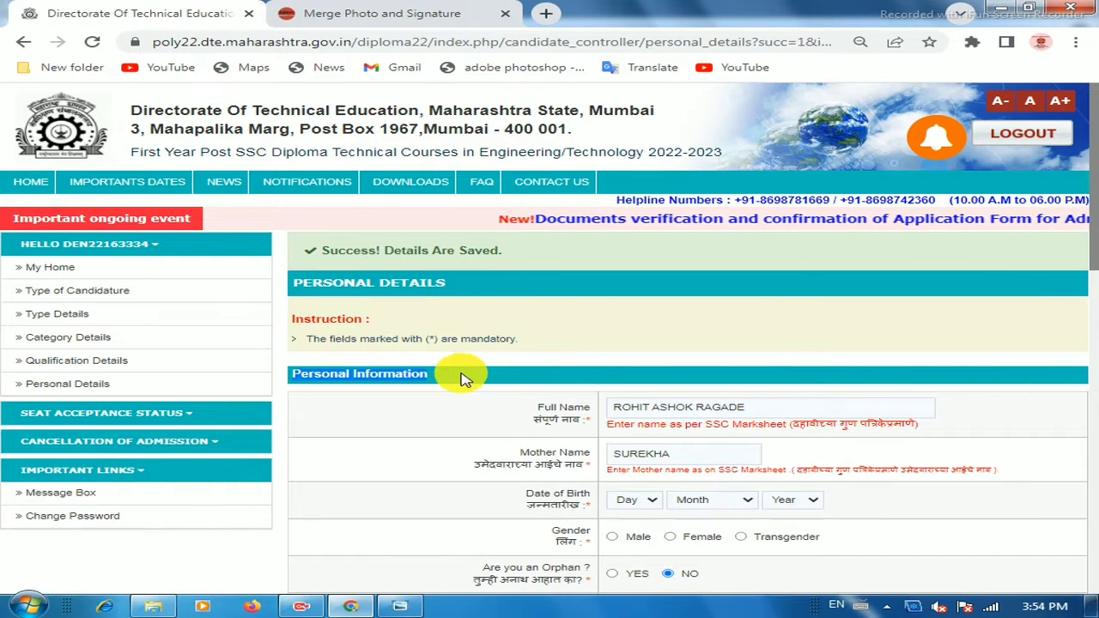
pyautogui.scroll(-2, 473, 386)
pyautogui.moveTo(533, 253); pyautogui.dragTo(592, 246)
pyautogui.click(767, 247)
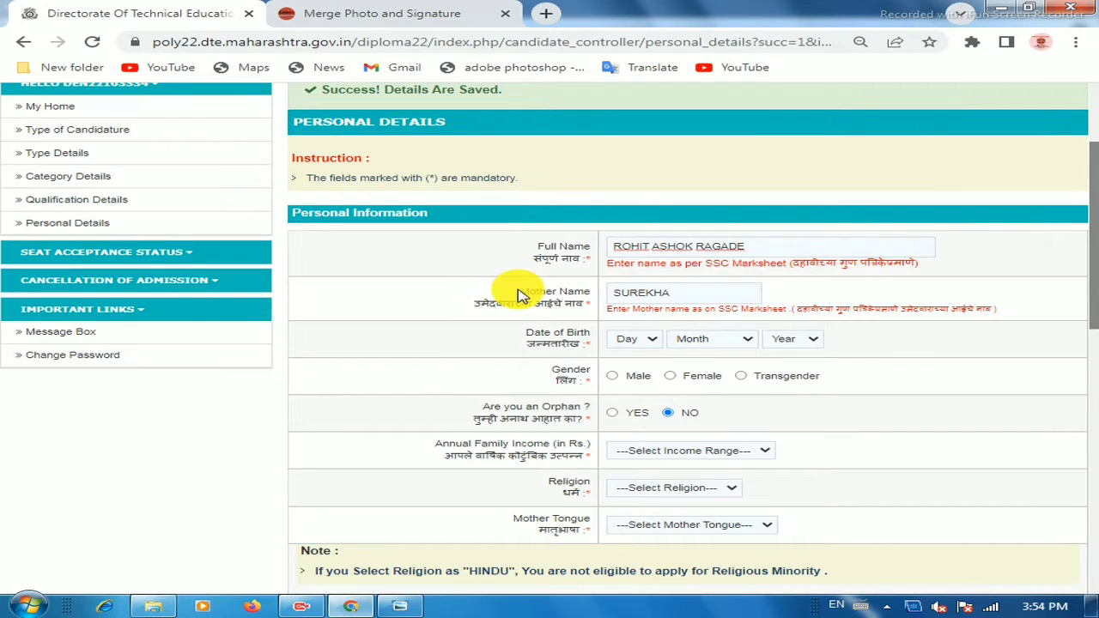
pyautogui.moveTo(523, 290); pyautogui.dragTo(604, 295)
pyautogui.click(700, 291)
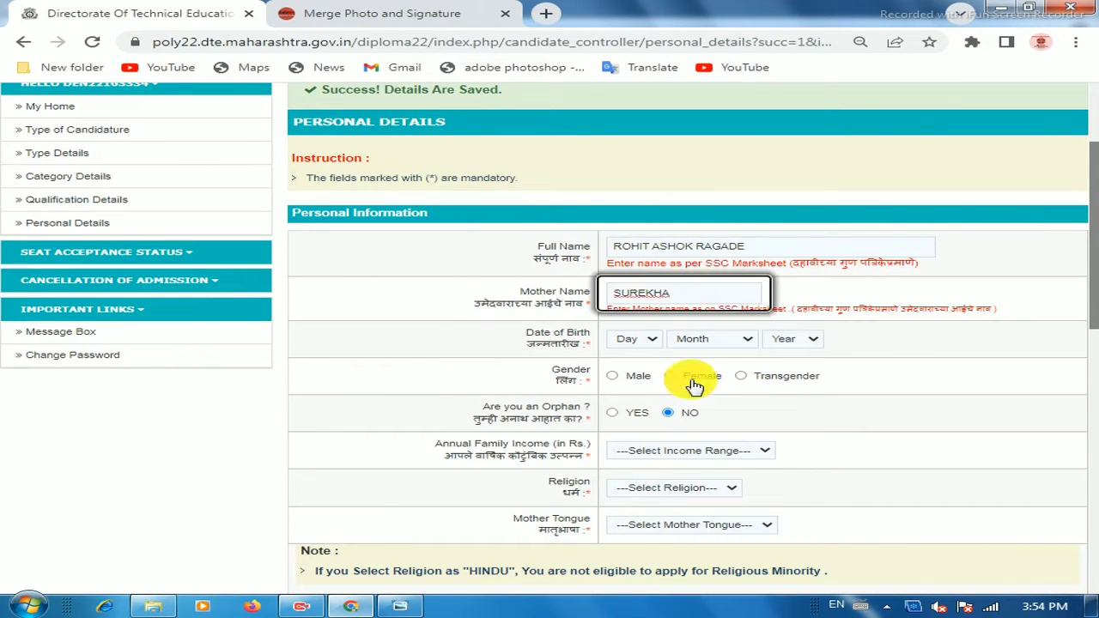
# Enter the candidate's date of birth and set the gender to Male.
pyautogui.moveTo(505, 341); pyautogui.dragTo(634, 356)
pyautogui.click(645, 343)
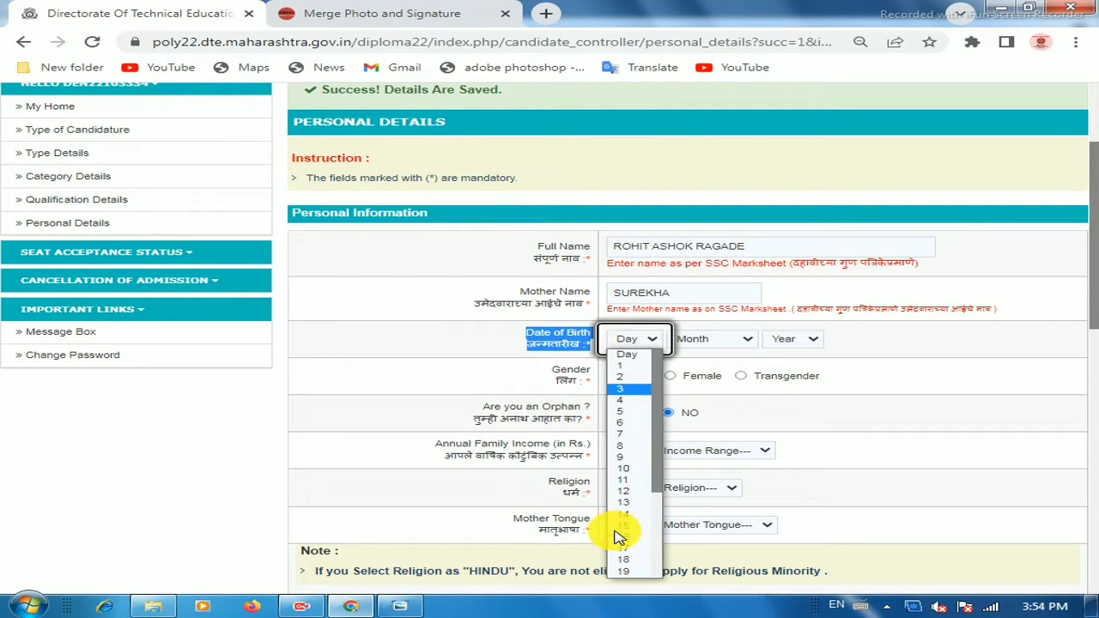
pyautogui.click(633, 522)
pyautogui.click(722, 352)
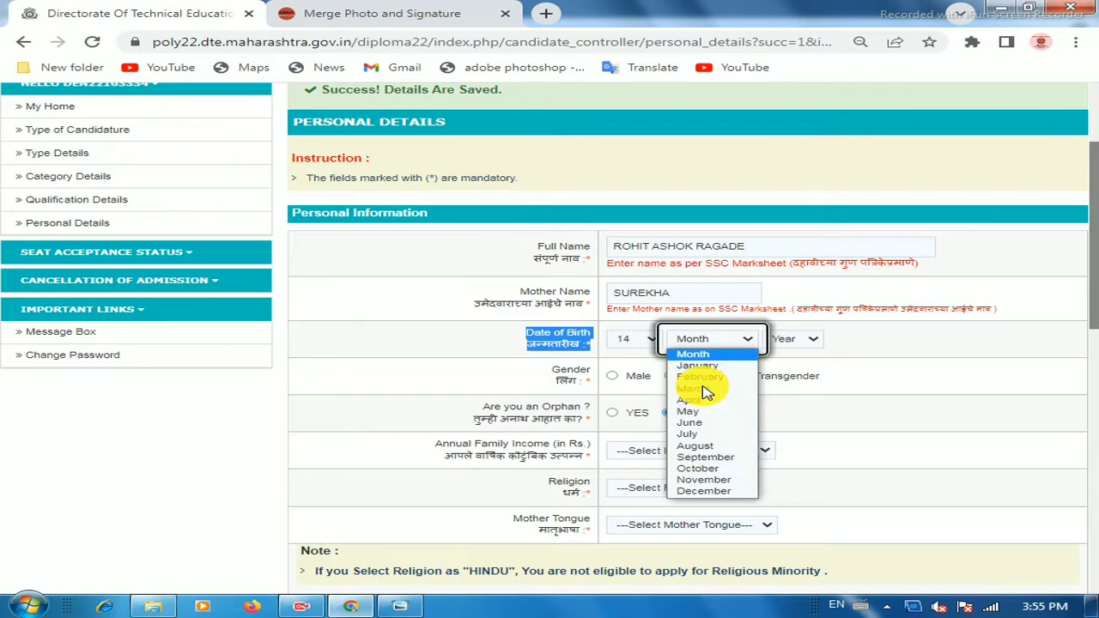
pyautogui.click(704, 429)
pyautogui.click(777, 340)
pyautogui.click(784, 445)
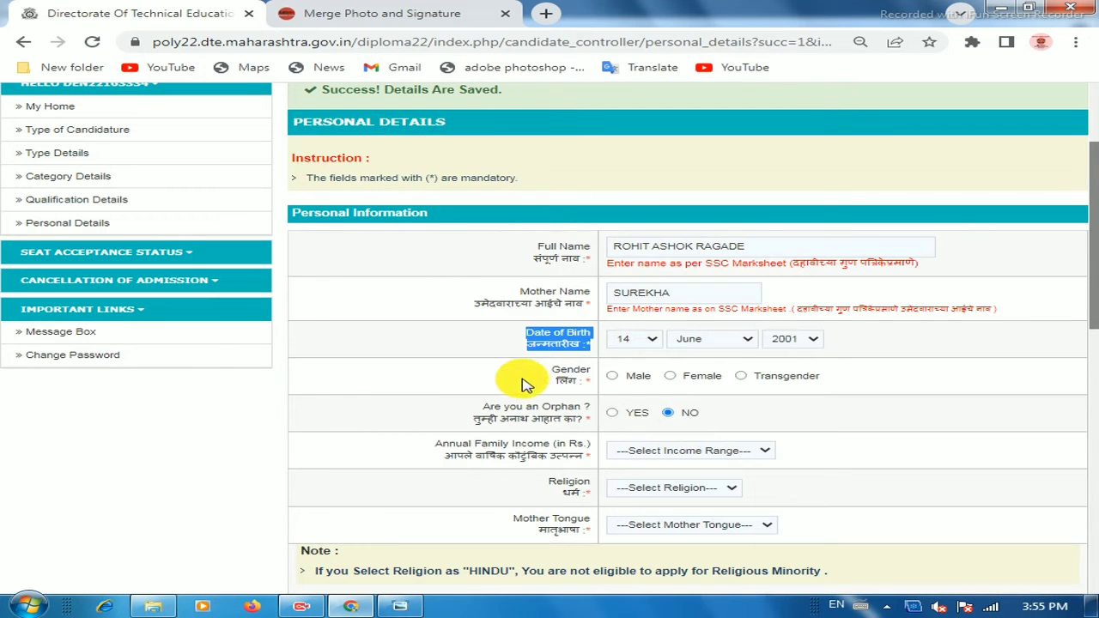
pyautogui.doubleClick(562, 371)
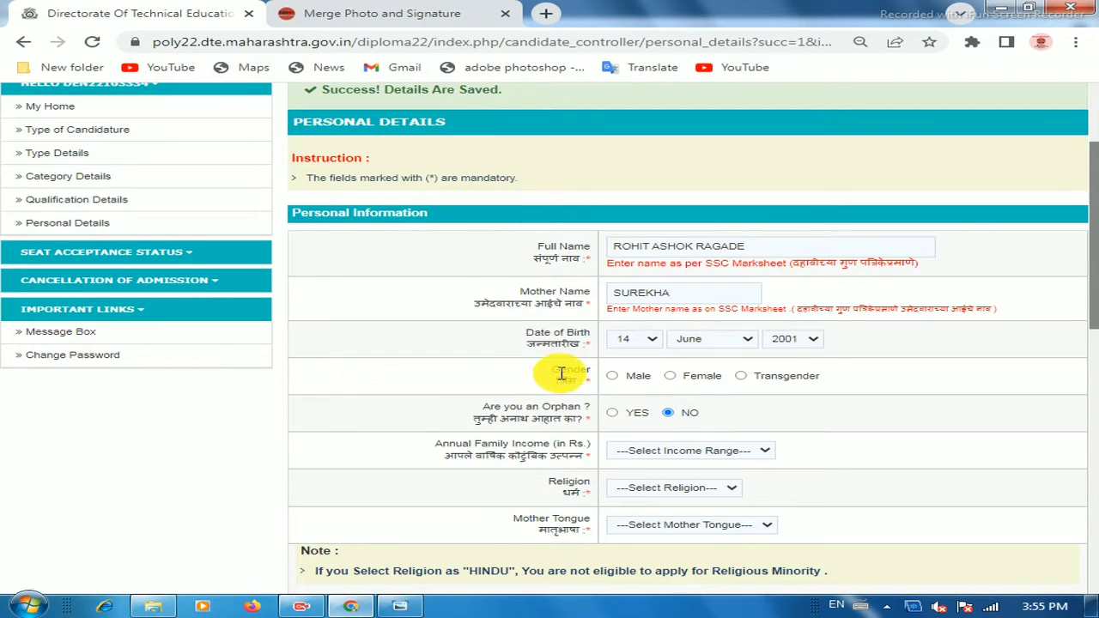
pyautogui.click(615, 379)
# Try the Yes option for the orphan question and set it back to No.
pyautogui.scroll(-1, 608, 378)
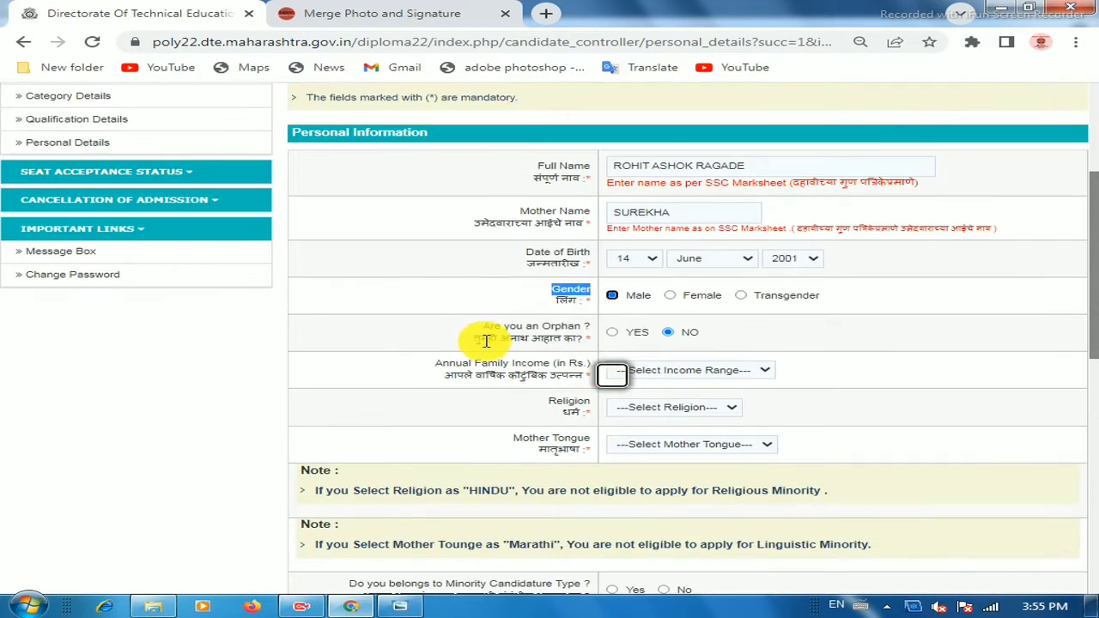
pyautogui.click(613, 334)
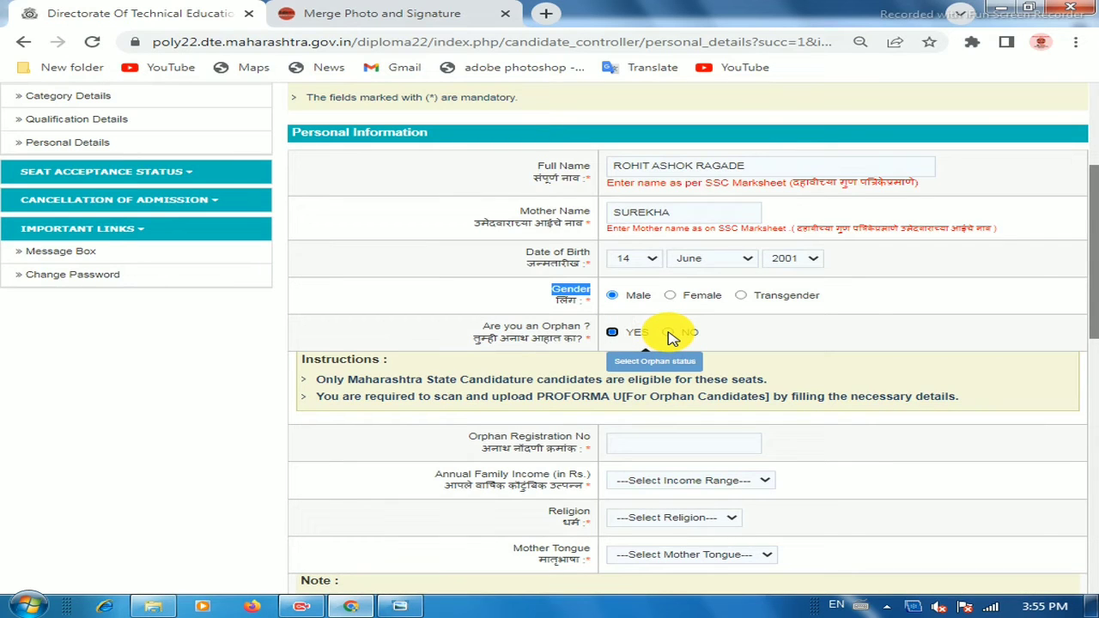
pyautogui.click(668, 334)
pyautogui.click(613, 334)
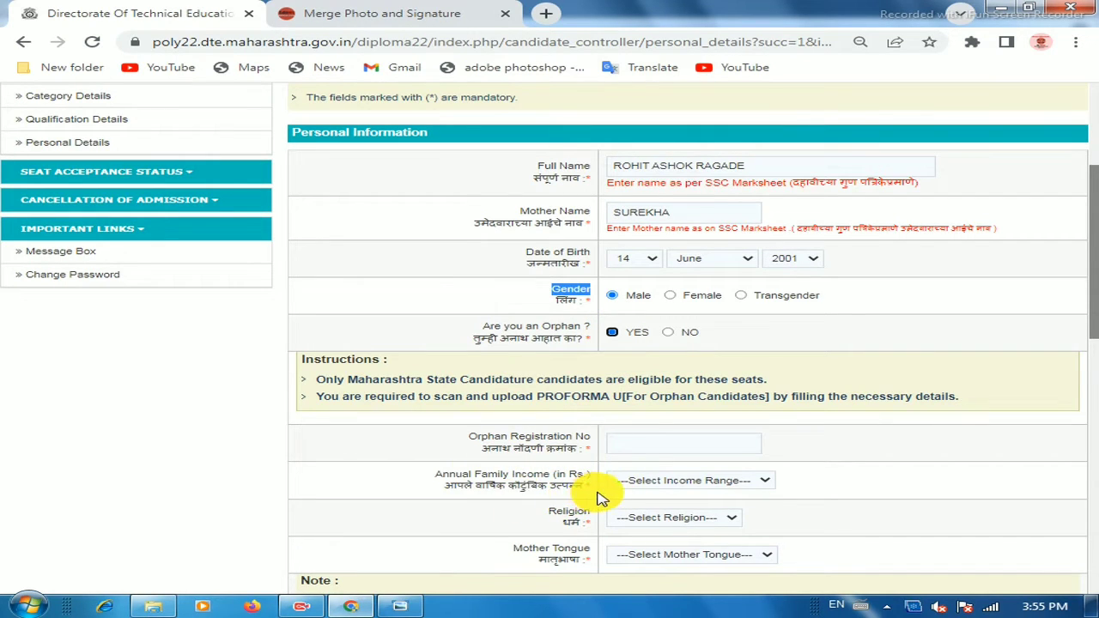
pyautogui.click(633, 339)
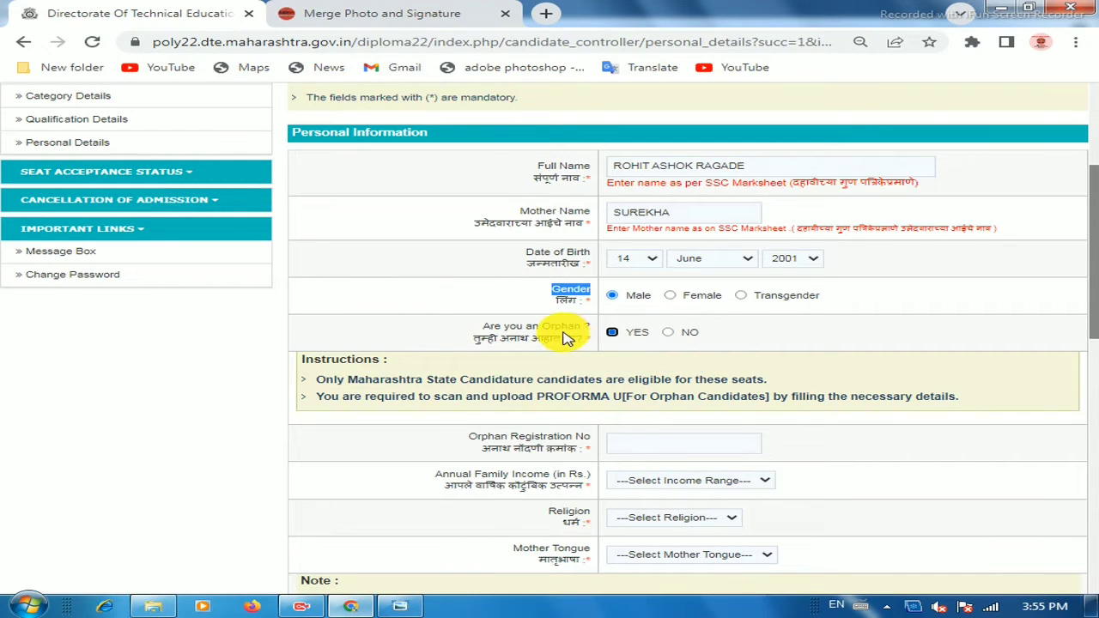
pyautogui.click(670, 334)
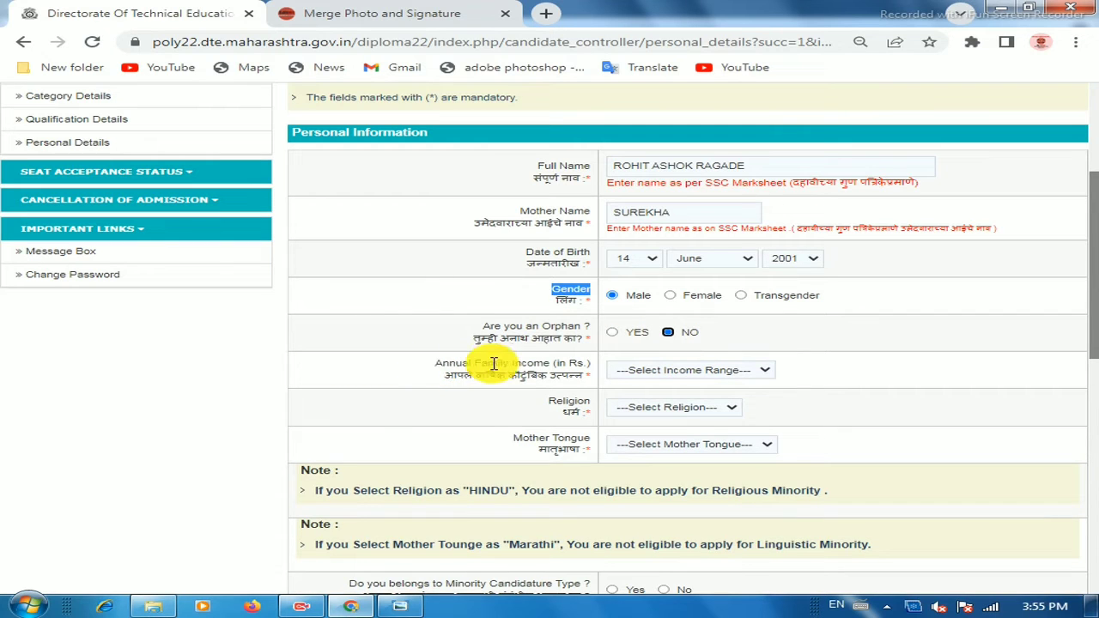
# Set the annual family income range to 50,001 - 1,00,000 and the religion to Buddhist.
pyautogui.click(643, 371)
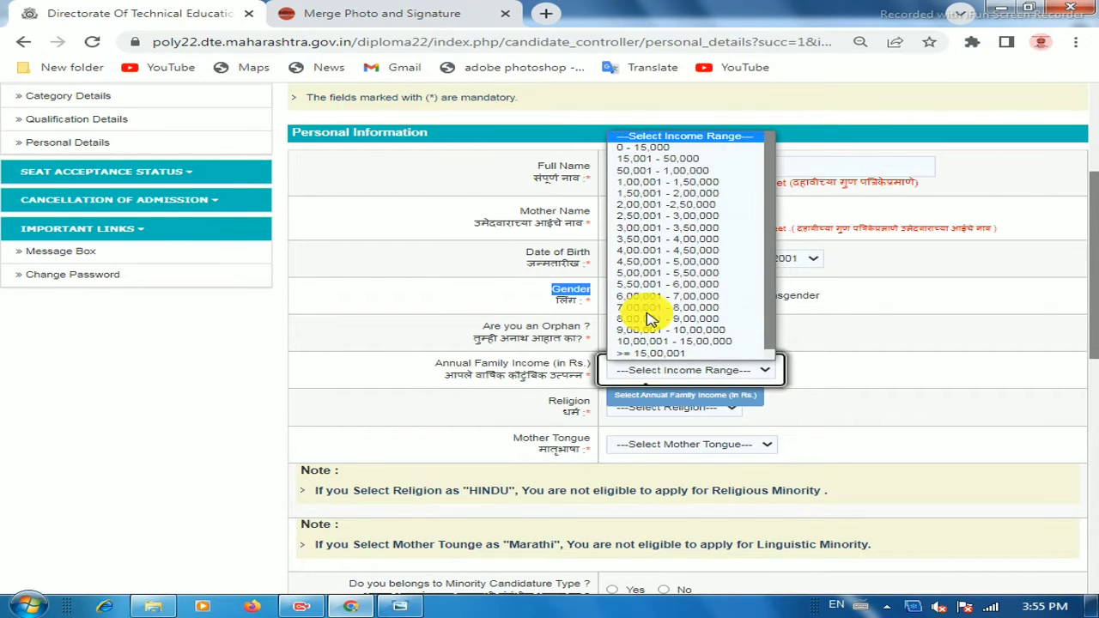
pyautogui.click(678, 173)
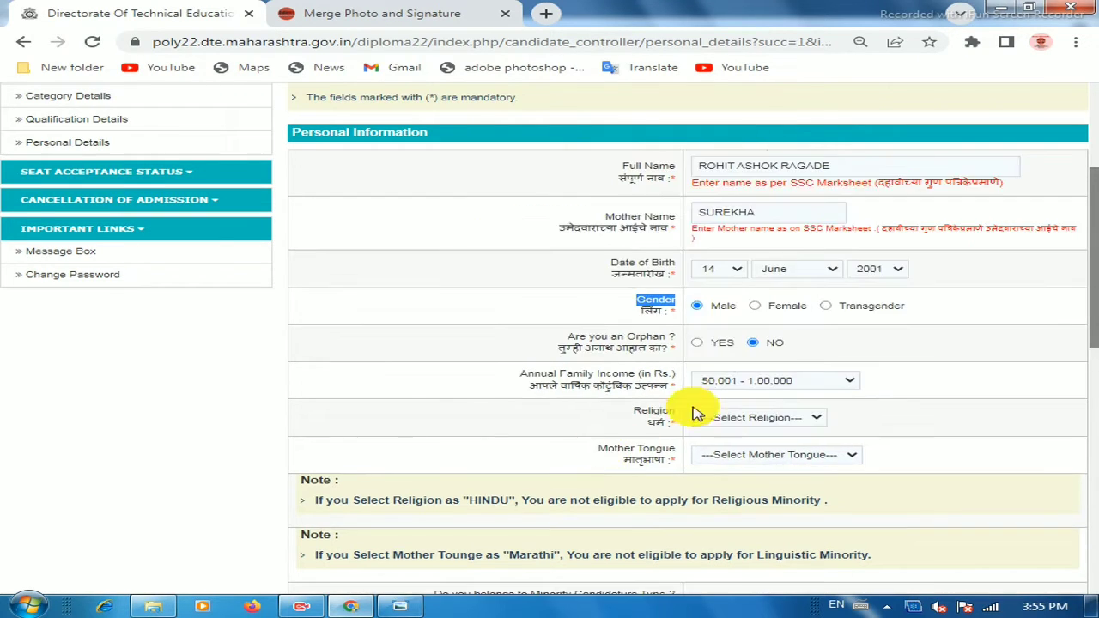
pyautogui.tripleClick(652, 419)
pyautogui.click(730, 418)
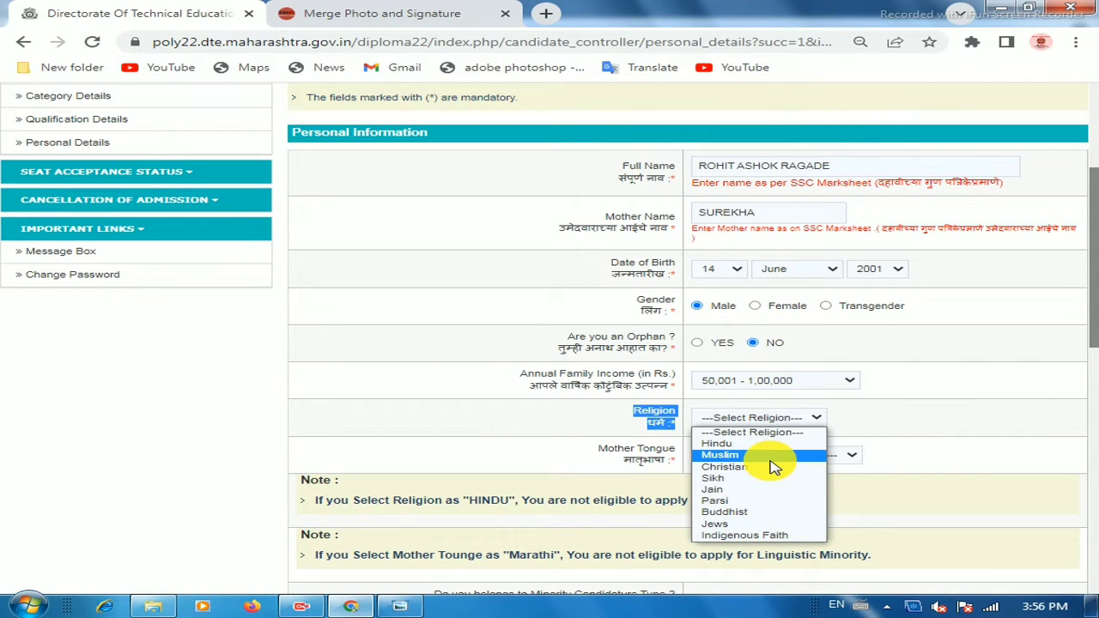
pyautogui.click(737, 512)
# Look through the mother tongue options and choose Marathi.
pyautogui.moveTo(591, 449); pyautogui.dragTo(683, 452)
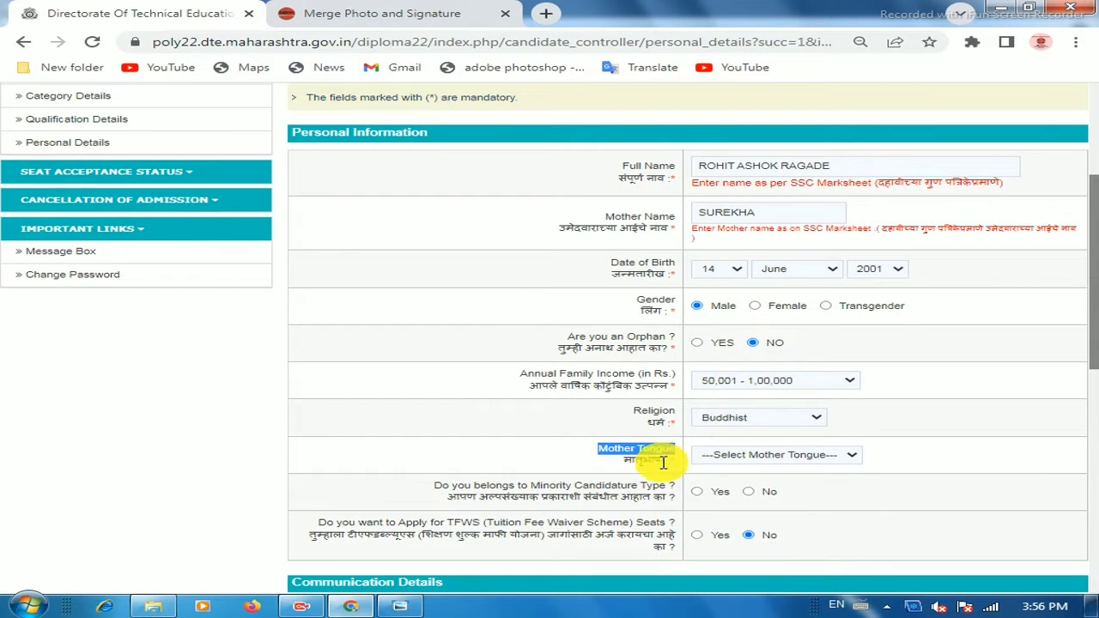
pyautogui.scroll(-2, 744, 466)
pyautogui.click(742, 296)
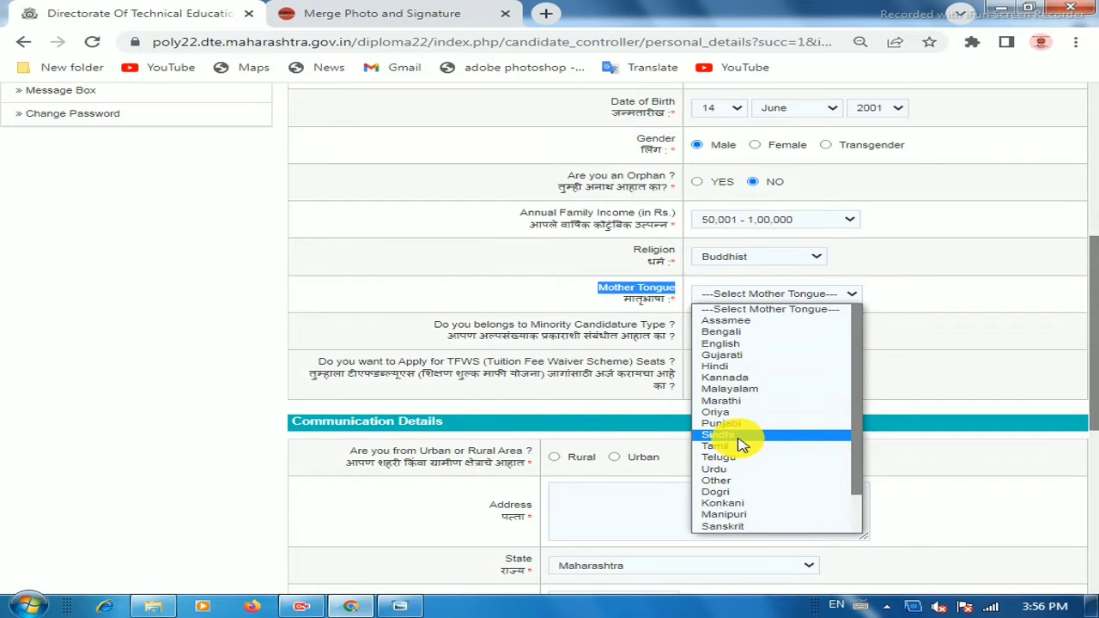
pyautogui.scroll(-1, 747, 446)
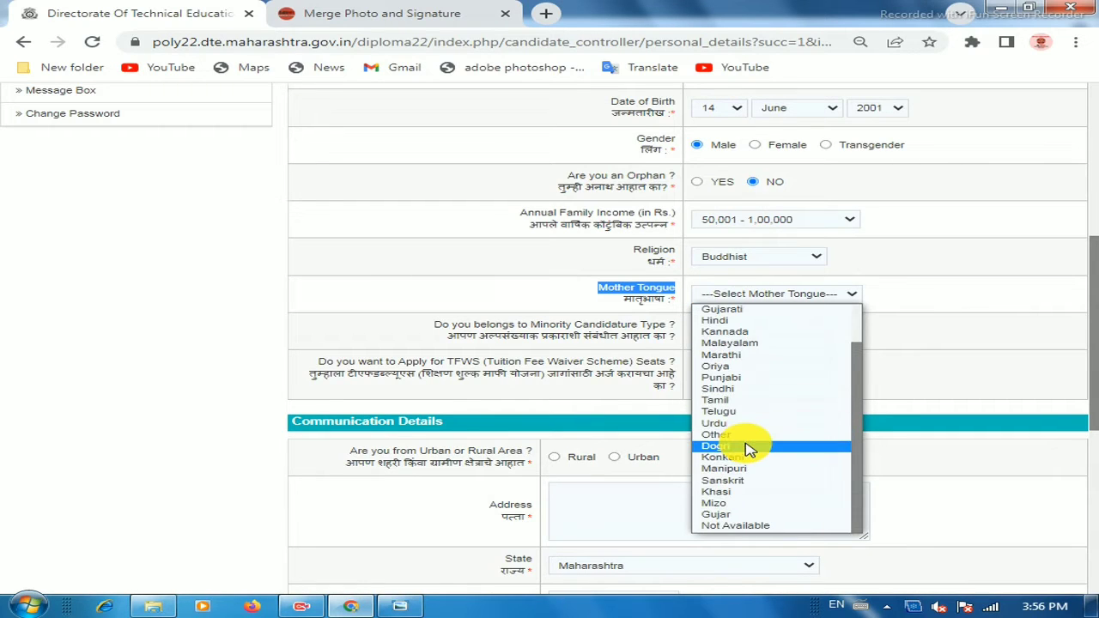
pyautogui.scroll(2, 747, 455)
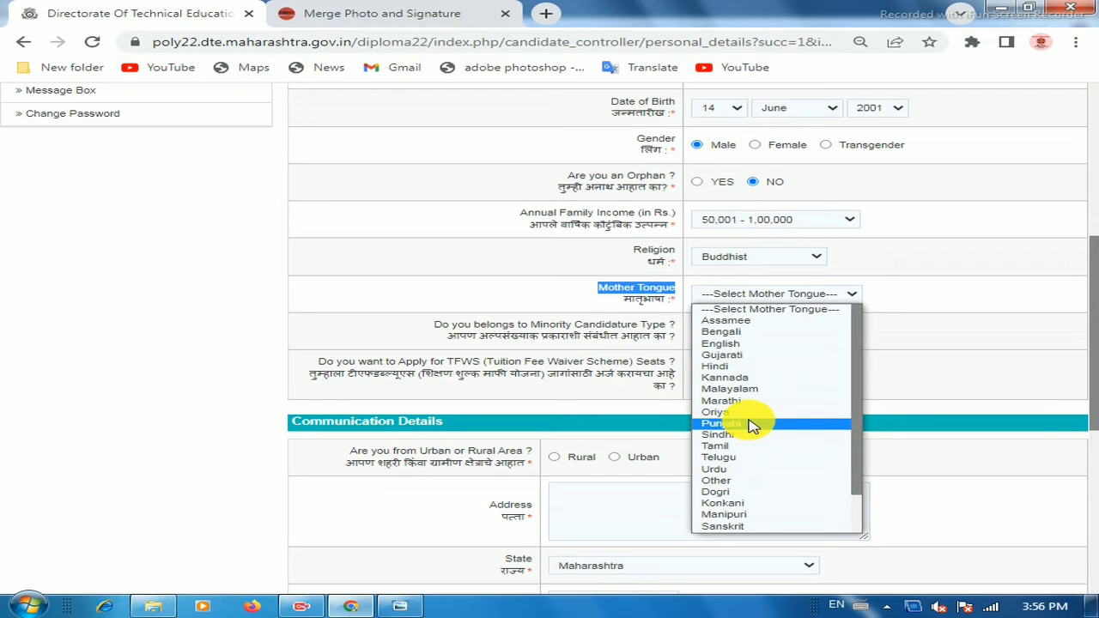
pyautogui.click(751, 401)
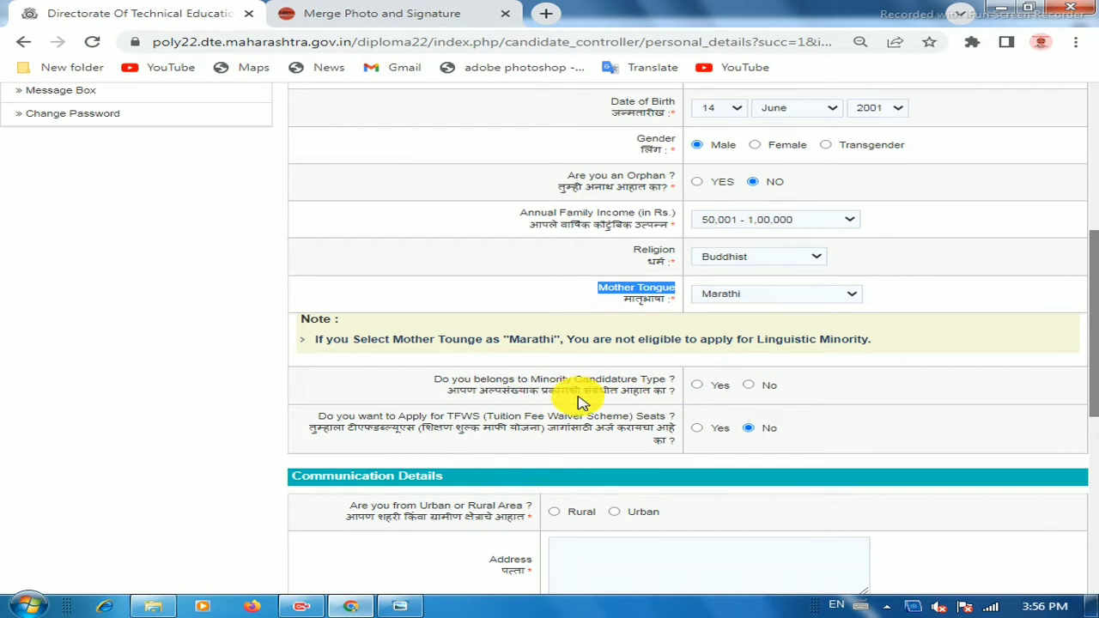
# Try Yes for Minority Candidature Type with Religious Minority - Buddhist and both religious minority proof options, and settle on No.
pyautogui.click(696, 385)
pyautogui.click(709, 425)
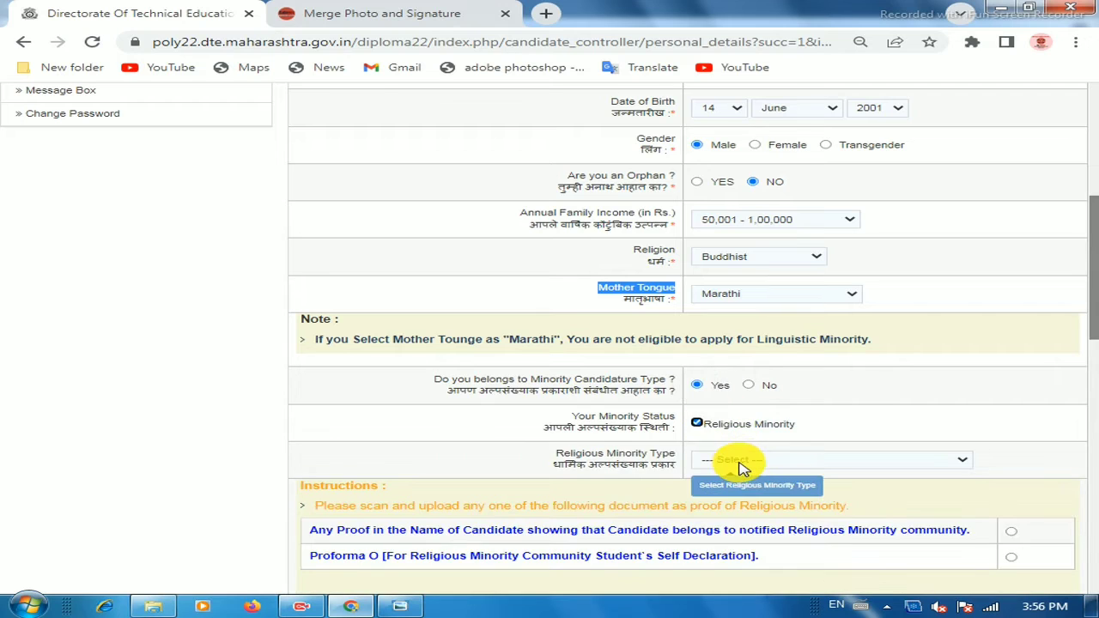
pyautogui.click(741, 465)
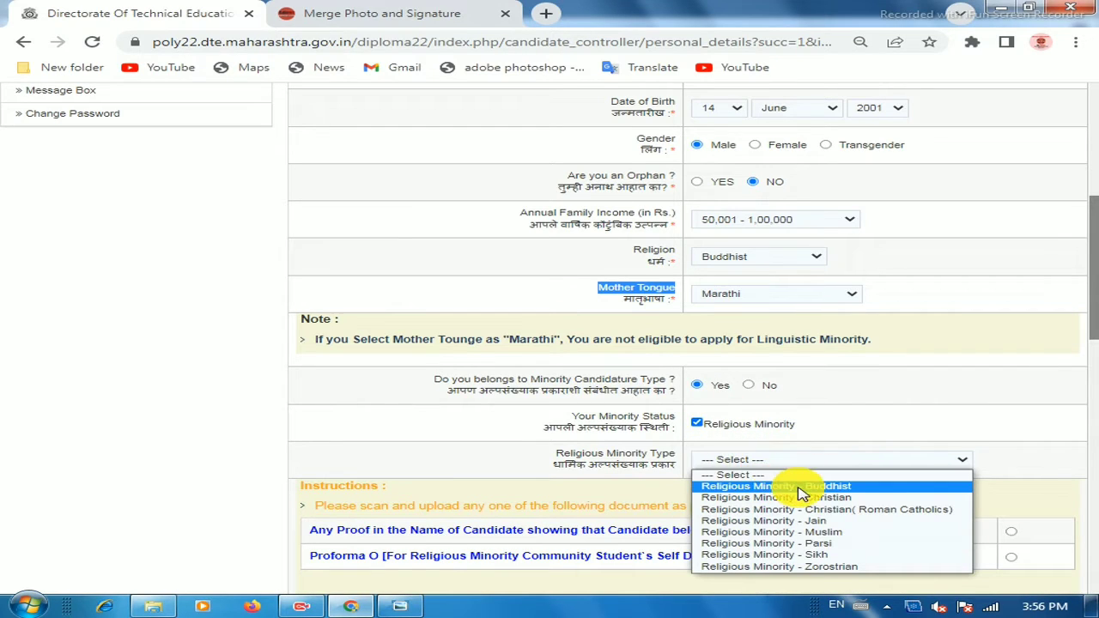
pyautogui.click(750, 388)
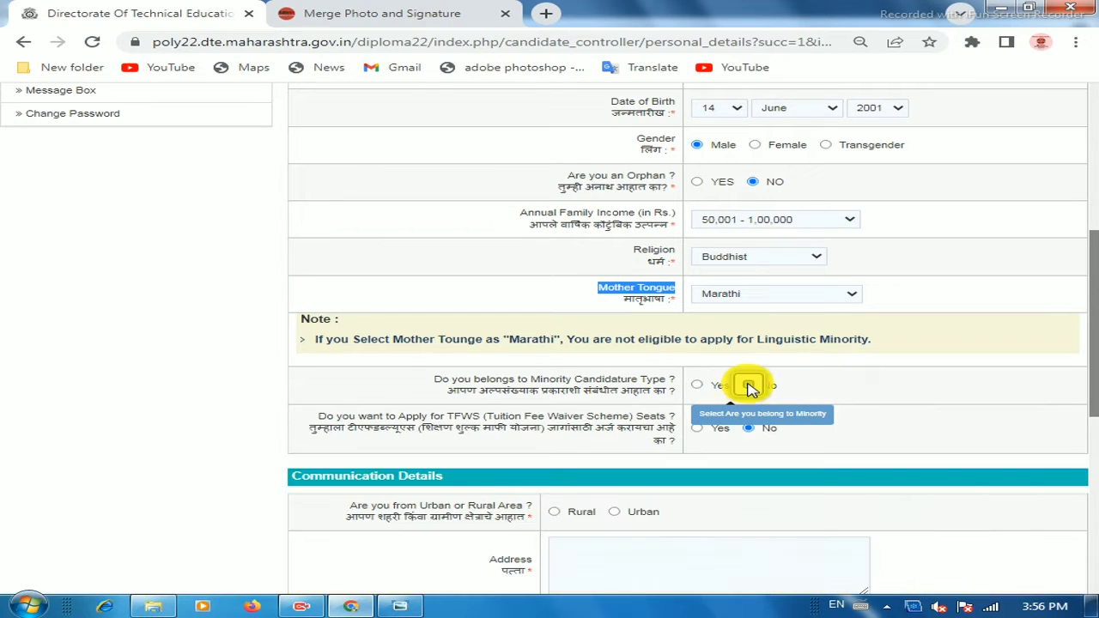
pyautogui.click(697, 384)
pyautogui.scroll(-2, 600, 352)
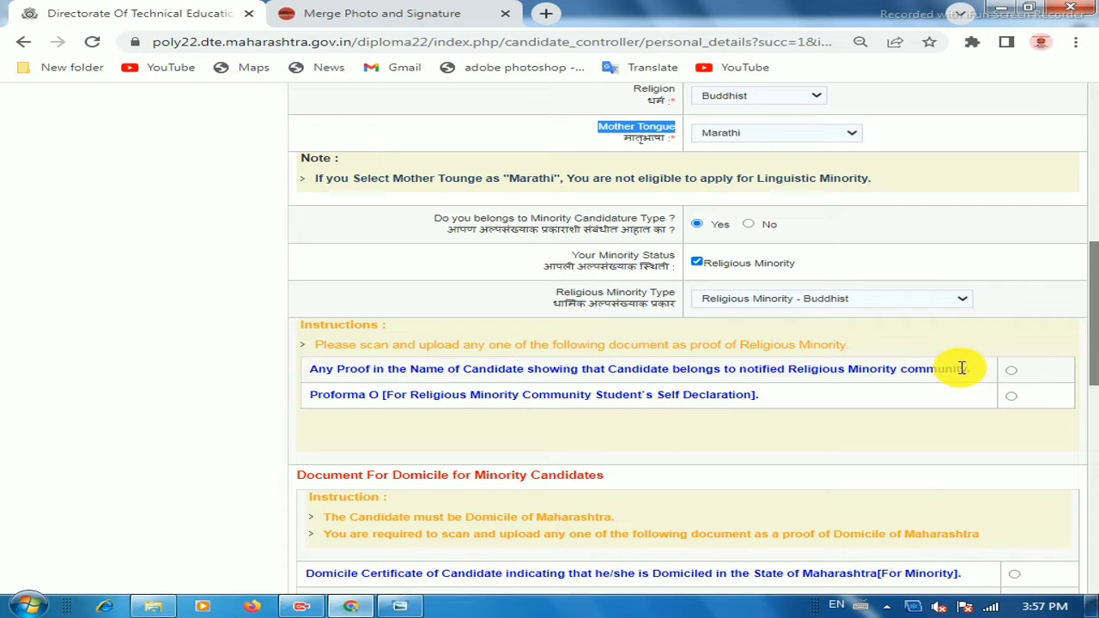
pyautogui.click(1011, 370)
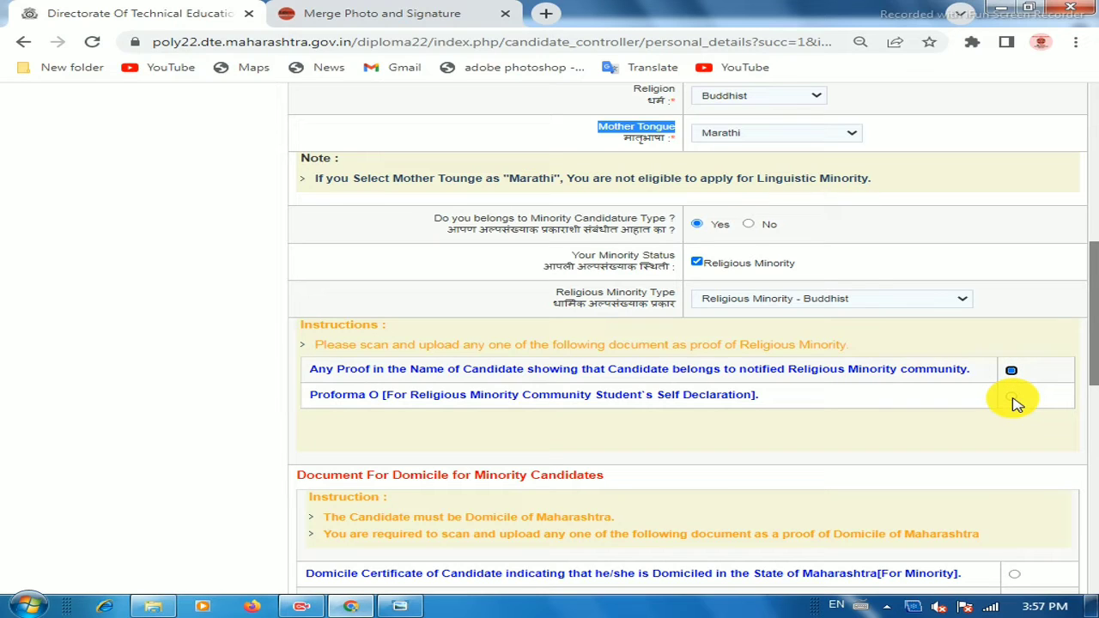
pyautogui.click(1011, 397)
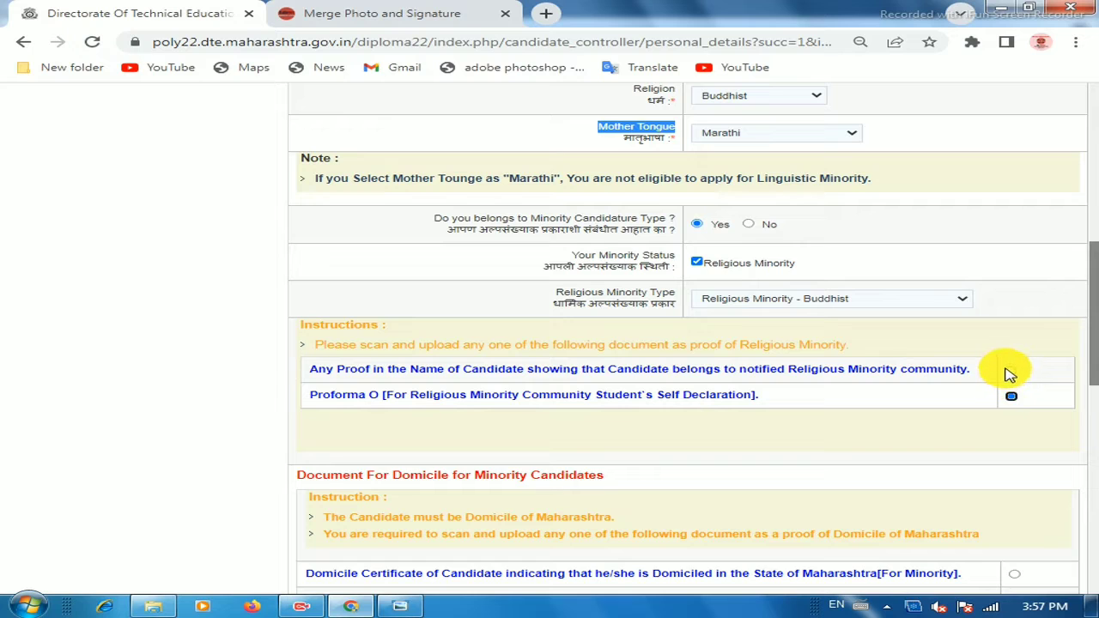
pyautogui.click(749, 224)
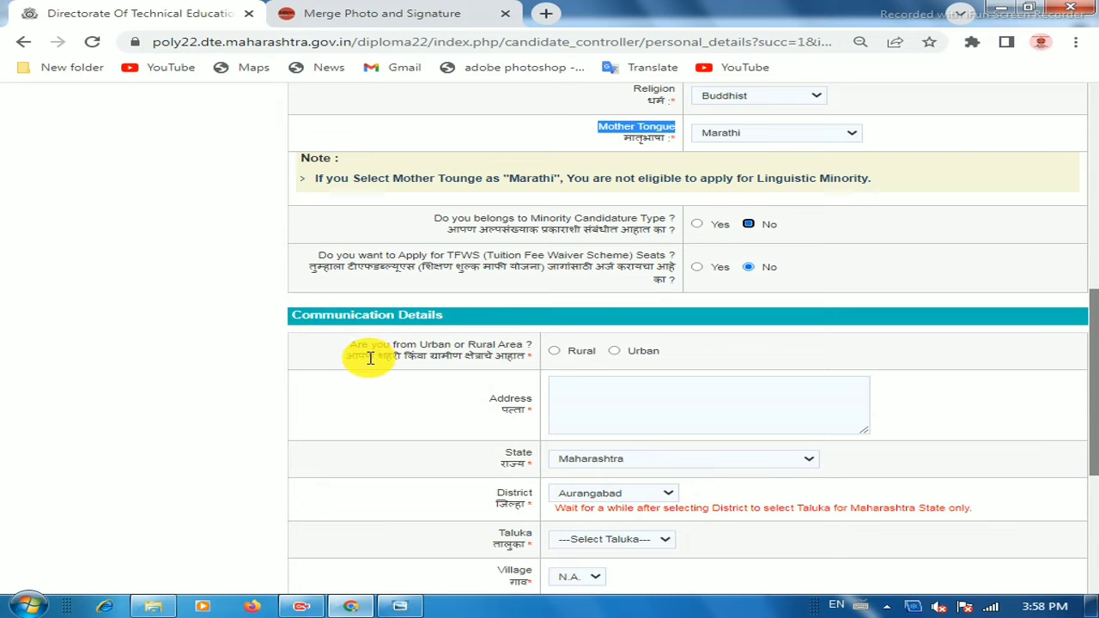
# Set the Communication Details area to Rural after trying Urban, and make the Address field active for entry.
pyautogui.scroll(-2, 370, 358)
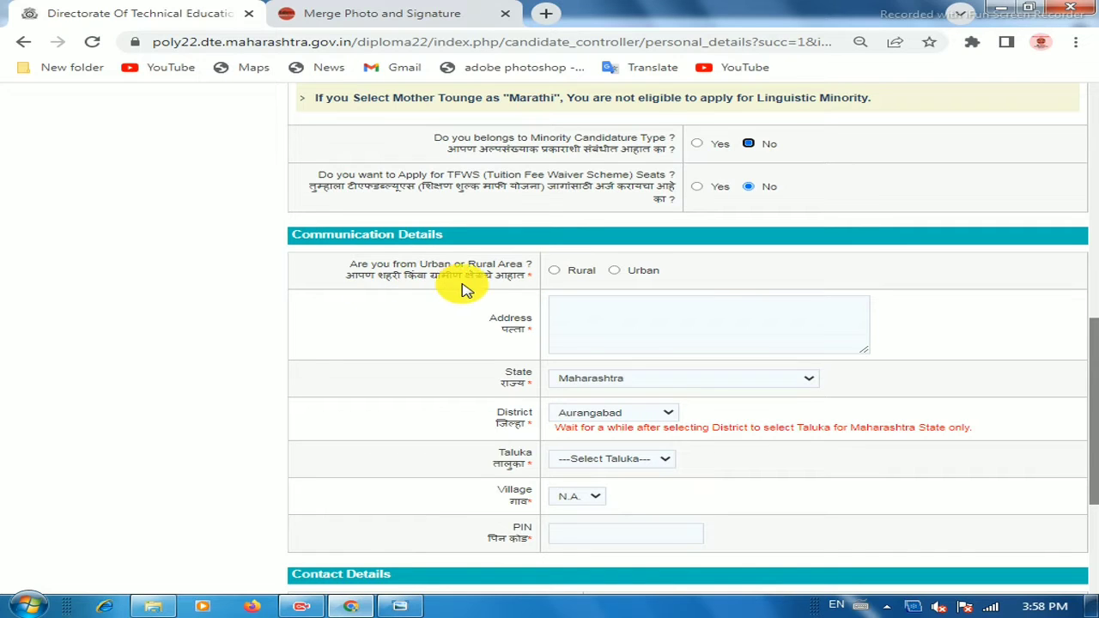
pyautogui.click(556, 271)
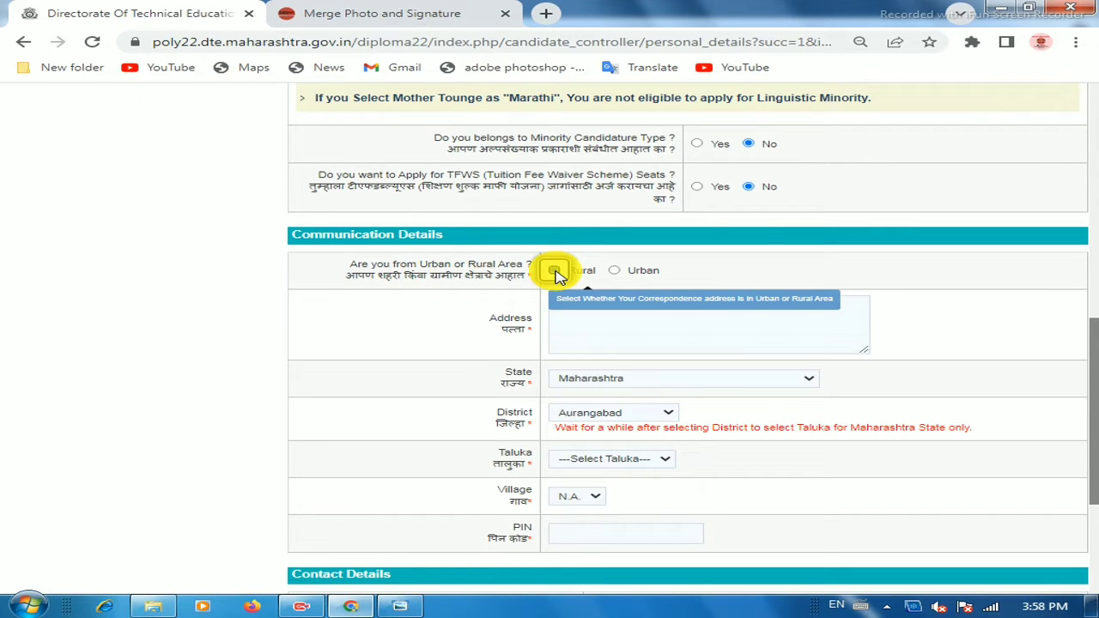
pyautogui.click(616, 271)
pyautogui.click(554, 271)
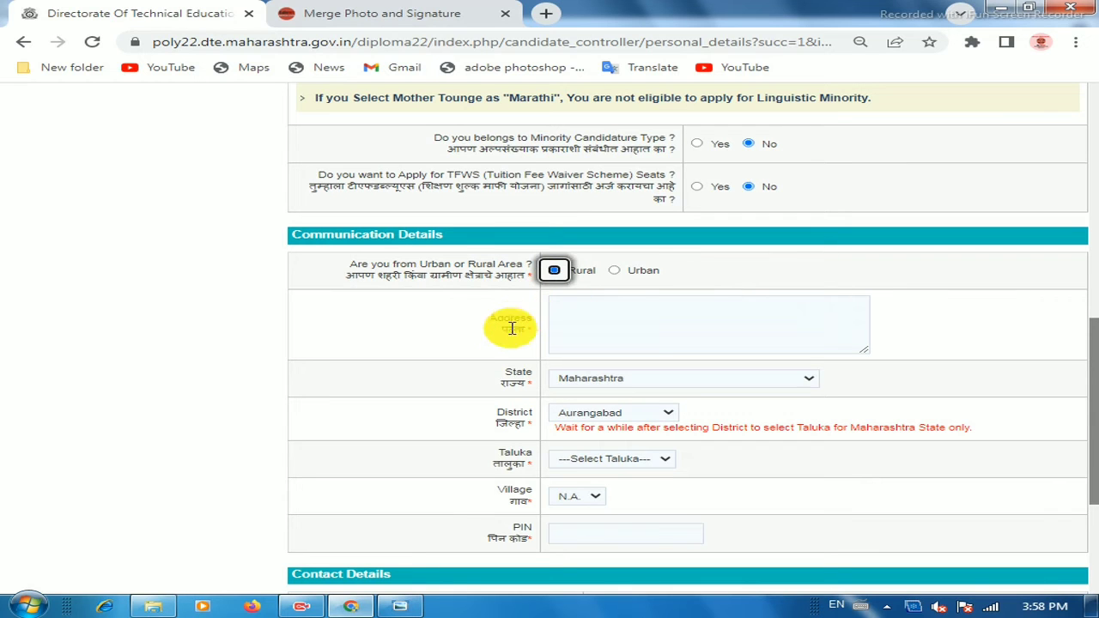
pyautogui.moveTo(488, 323); pyautogui.dragTo(619, 323)
pyautogui.click(619, 327)
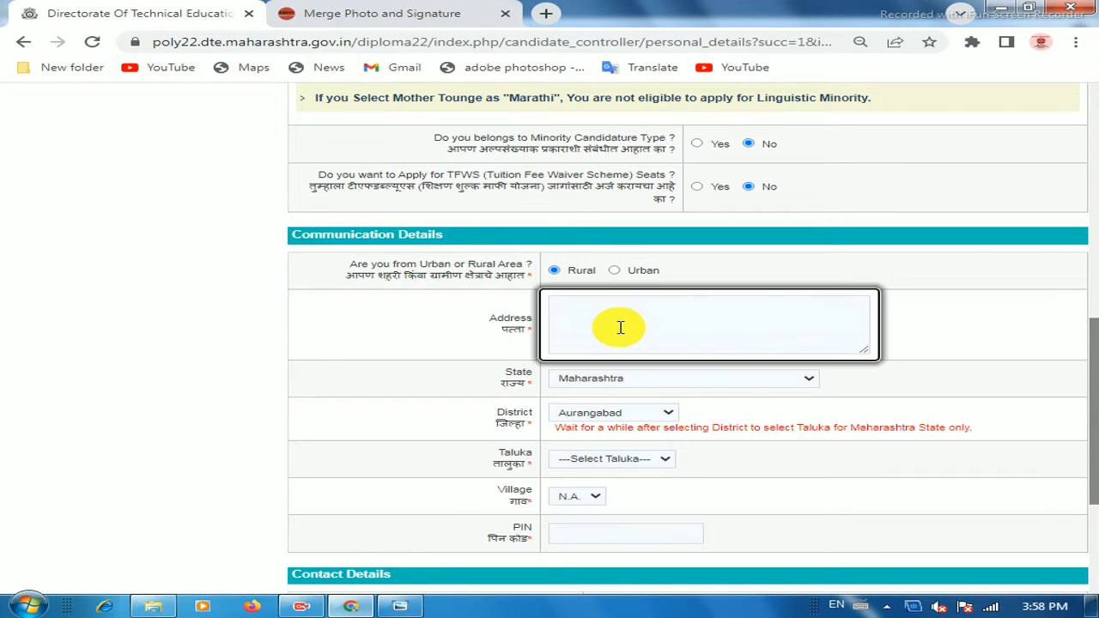
# Keep the preset state and district in the Communication Details and select the candidate's taluka.
pyautogui.scroll(-2, 620, 326)
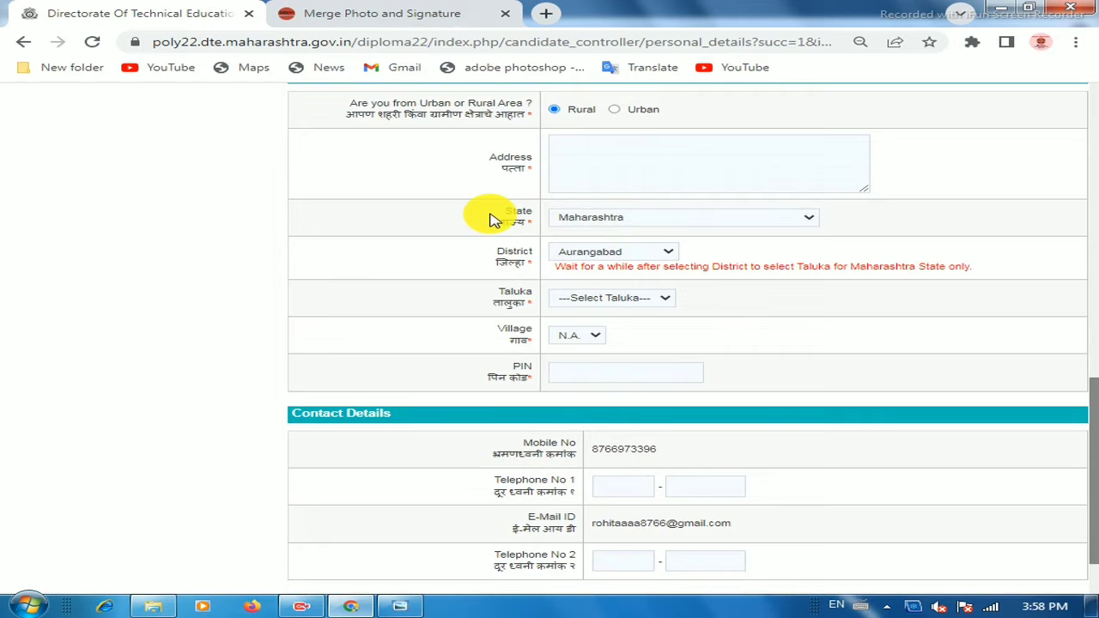
pyautogui.moveTo(491, 220); pyautogui.dragTo(552, 215)
pyautogui.moveTo(481, 250); pyautogui.dragTo(604, 270)
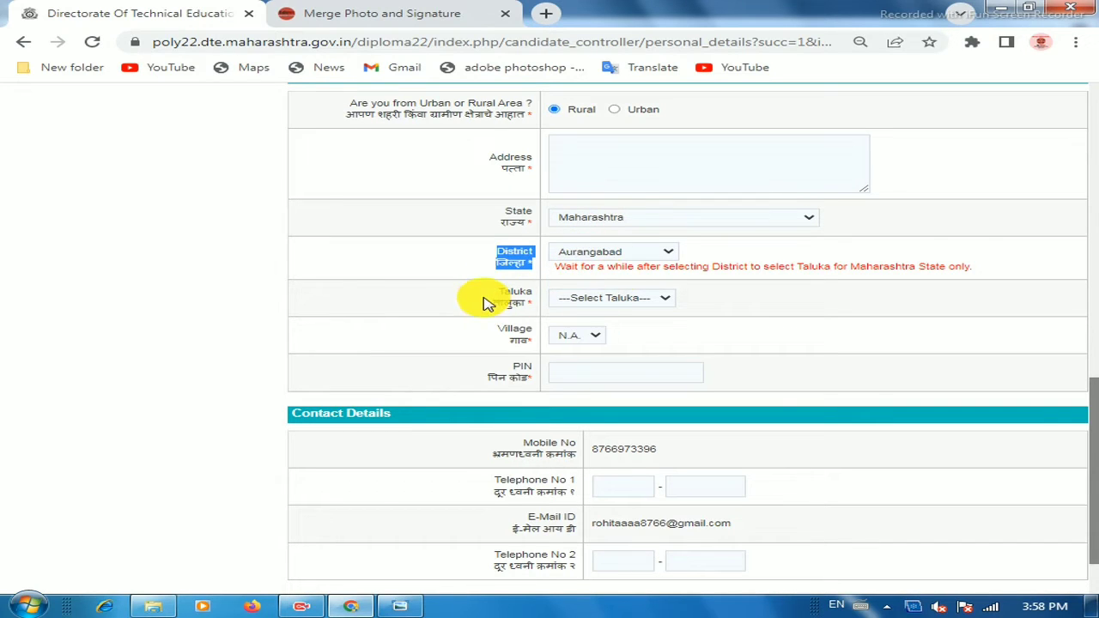
pyautogui.moveTo(483, 303); pyautogui.dragTo(544, 300)
pyautogui.click(608, 298)
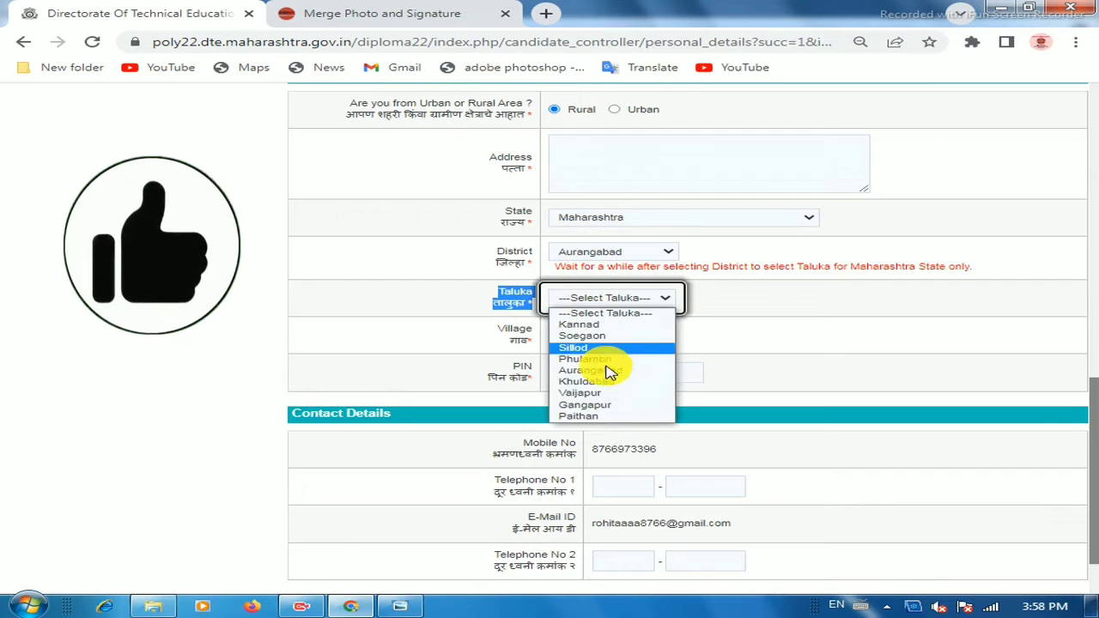
pyautogui.click(593, 405)
# Find and select the candidate's village in the village list.
pyautogui.moveTo(503, 334); pyautogui.dragTo(573, 350)
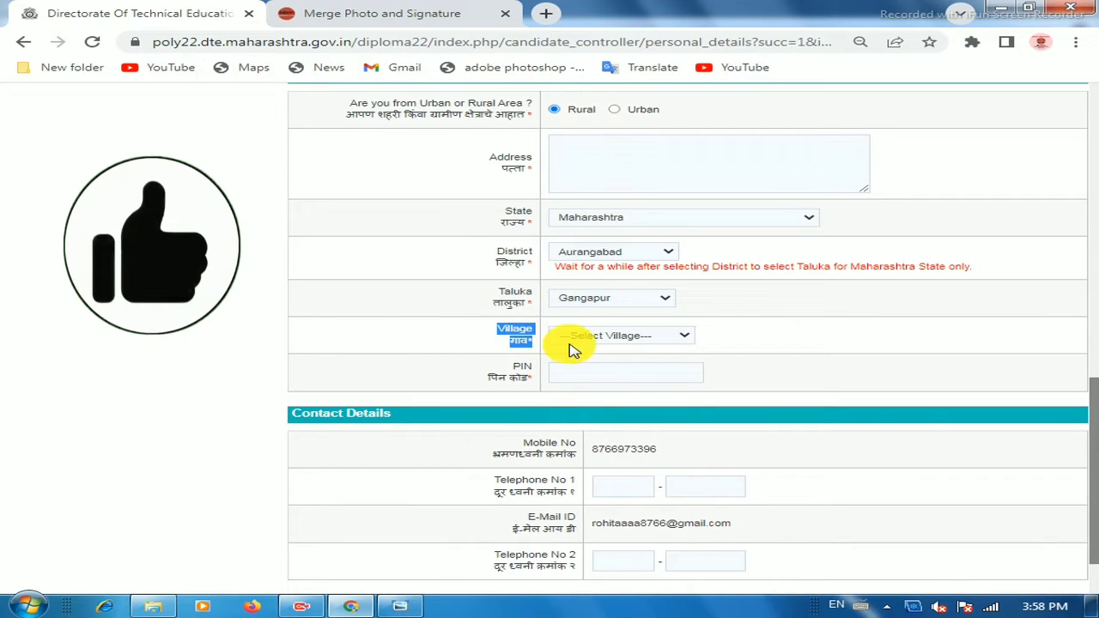
pyautogui.click(601, 341)
pyautogui.scroll(-8, 603, 530)
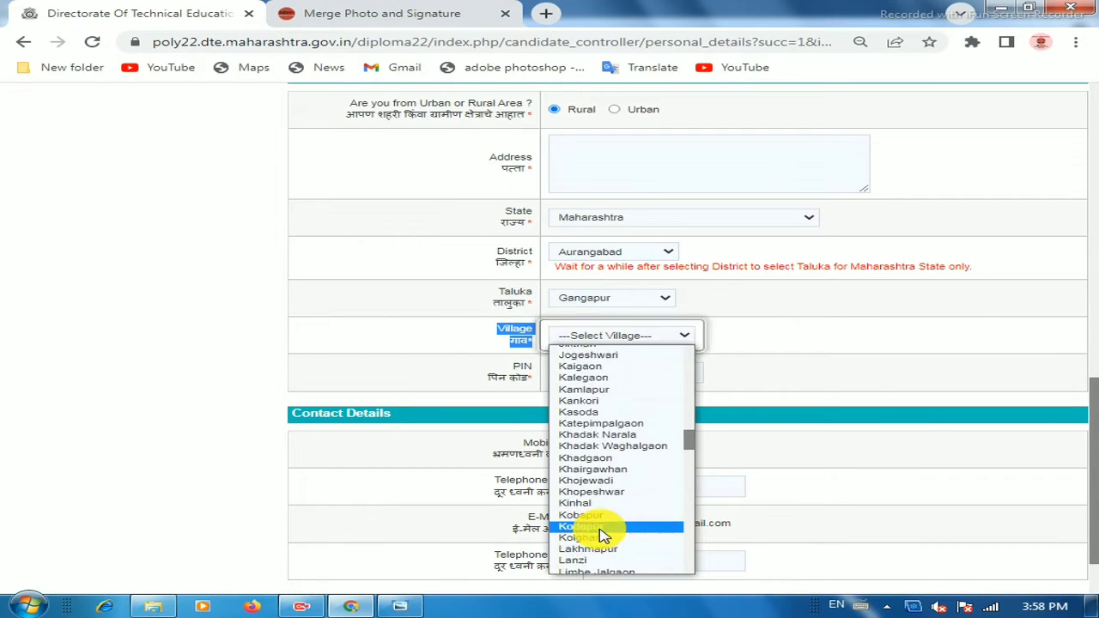
pyautogui.scroll(-10, 603, 531)
pyautogui.scroll(5, 604, 530)
pyautogui.click(601, 528)
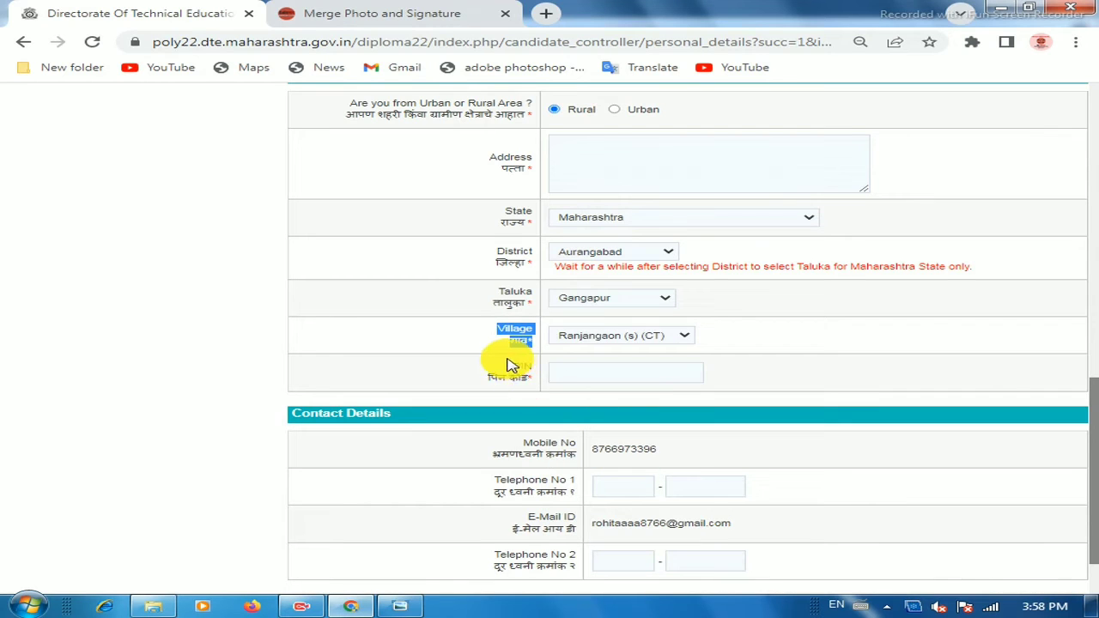
# Enter the candidate's postal PIN code in the Communication Details.
pyautogui.moveTo(507, 364); pyautogui.dragTo(594, 372)
pyautogui.click(636, 371)
pyautogui.write('4')
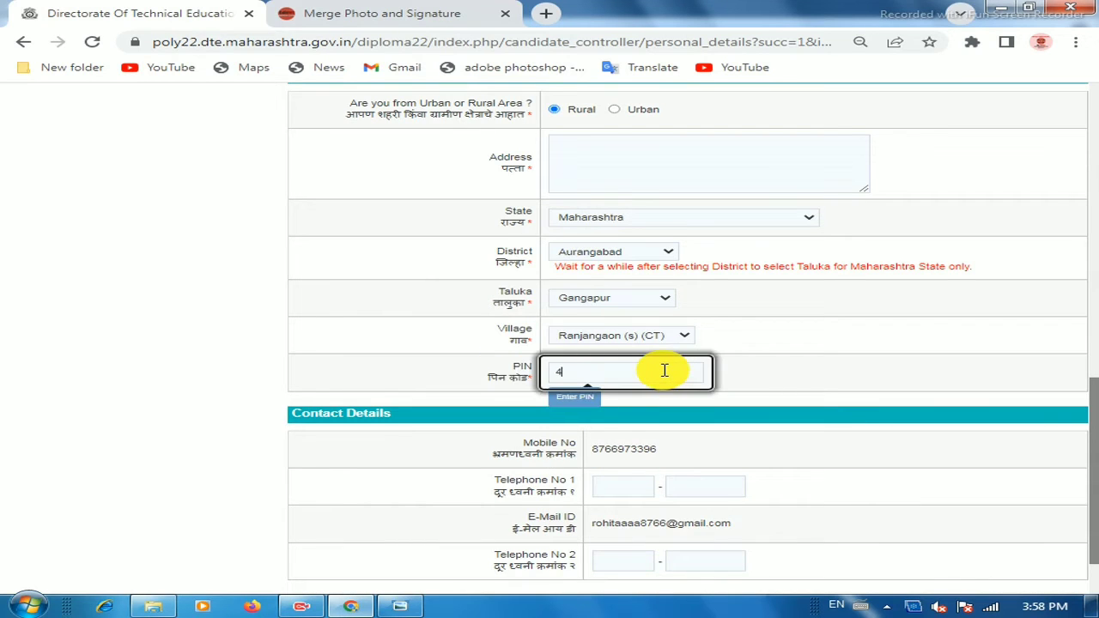
pyautogui.write('31136')
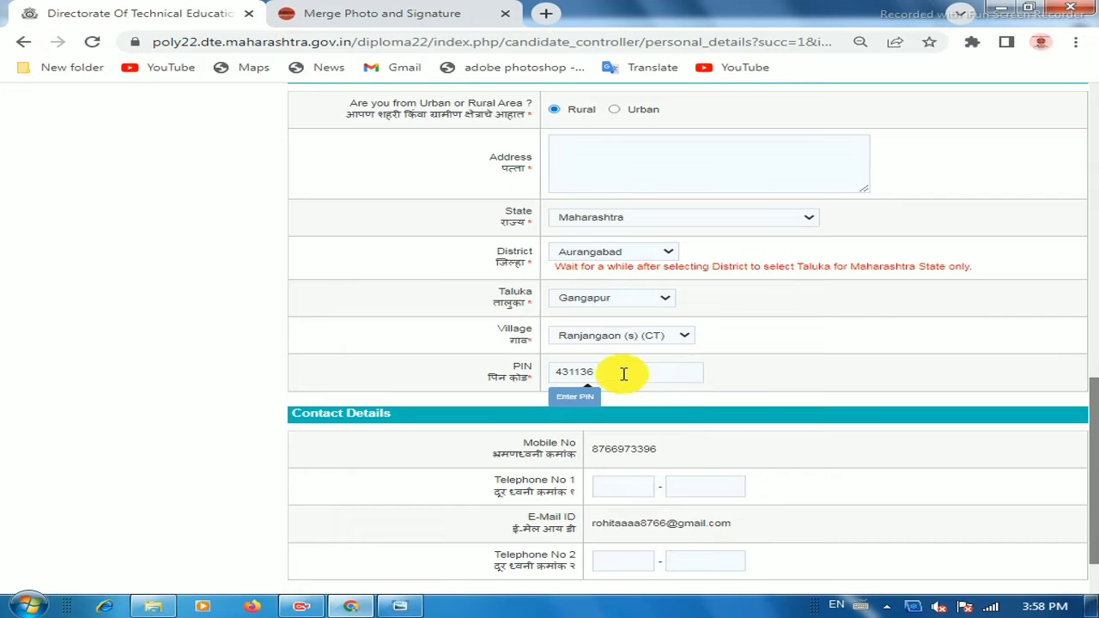
# Look over the Contact Details, leave both telephone number fields blank, and save the personal details to proceed.
pyautogui.scroll(-3, 516, 373)
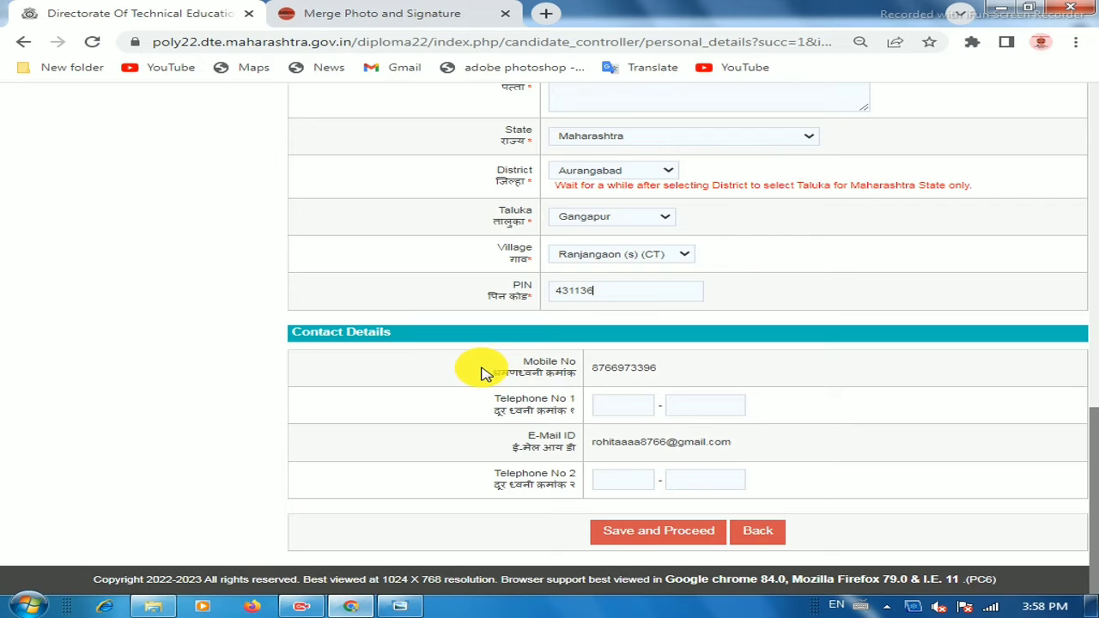
pyautogui.moveTo(482, 374); pyautogui.dragTo(674, 373)
pyautogui.click(620, 412)
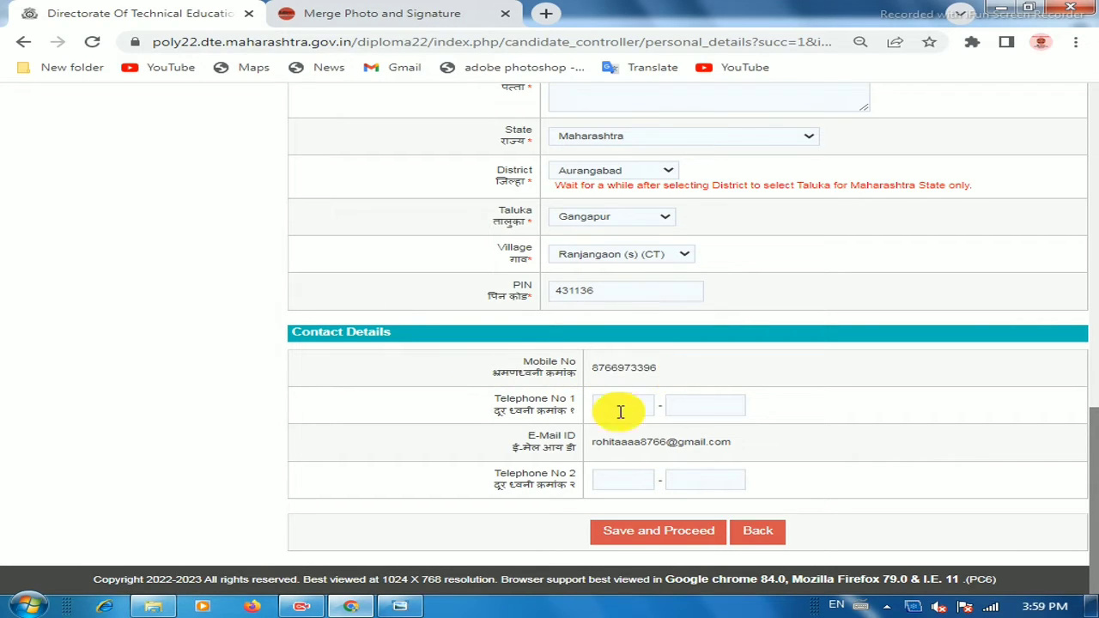
pyautogui.moveTo(497, 401); pyautogui.dragTo(614, 406)
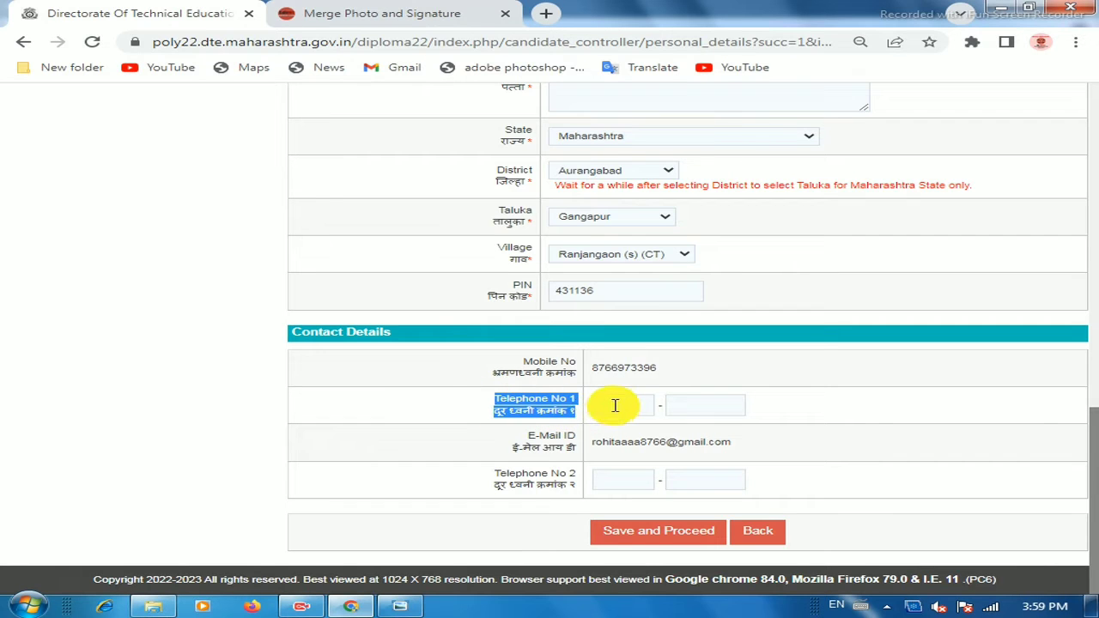
pyautogui.click(618, 406)
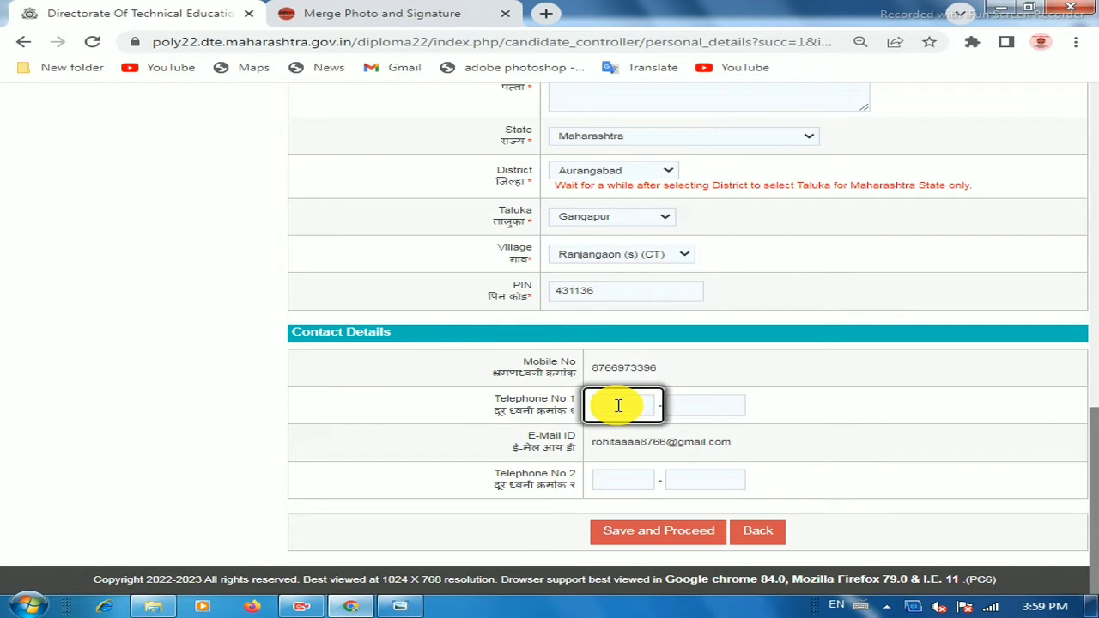
pyautogui.moveTo(503, 436); pyautogui.dragTo(768, 446)
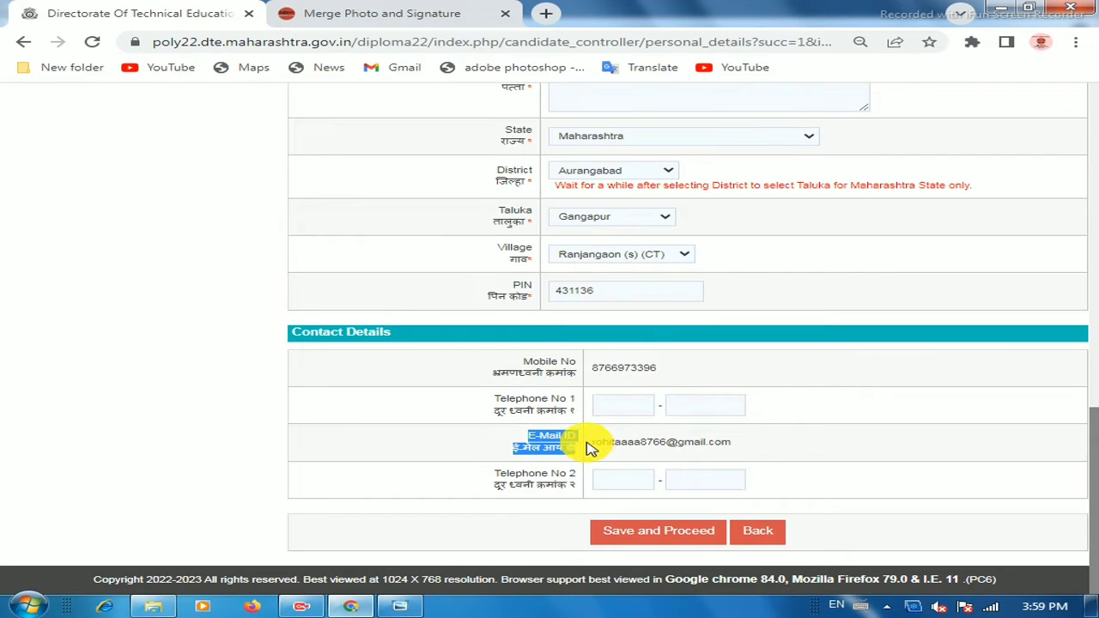
pyautogui.moveTo(585, 441); pyautogui.dragTo(696, 488)
pyautogui.moveTo(496, 473); pyautogui.dragTo(569, 482)
pyautogui.click(602, 481)
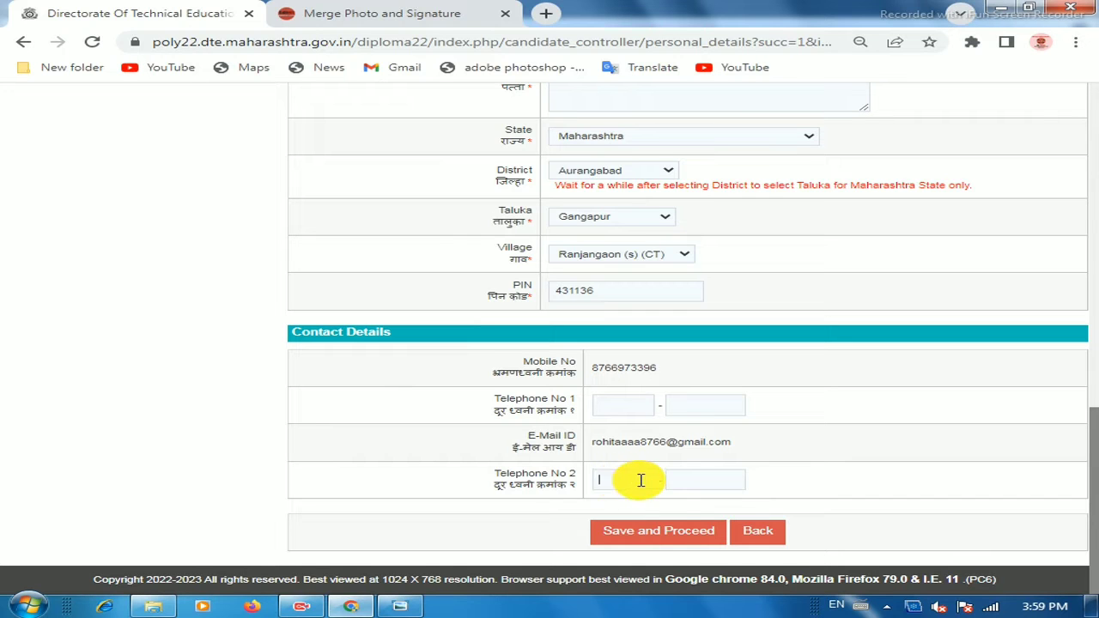
pyautogui.click(687, 533)
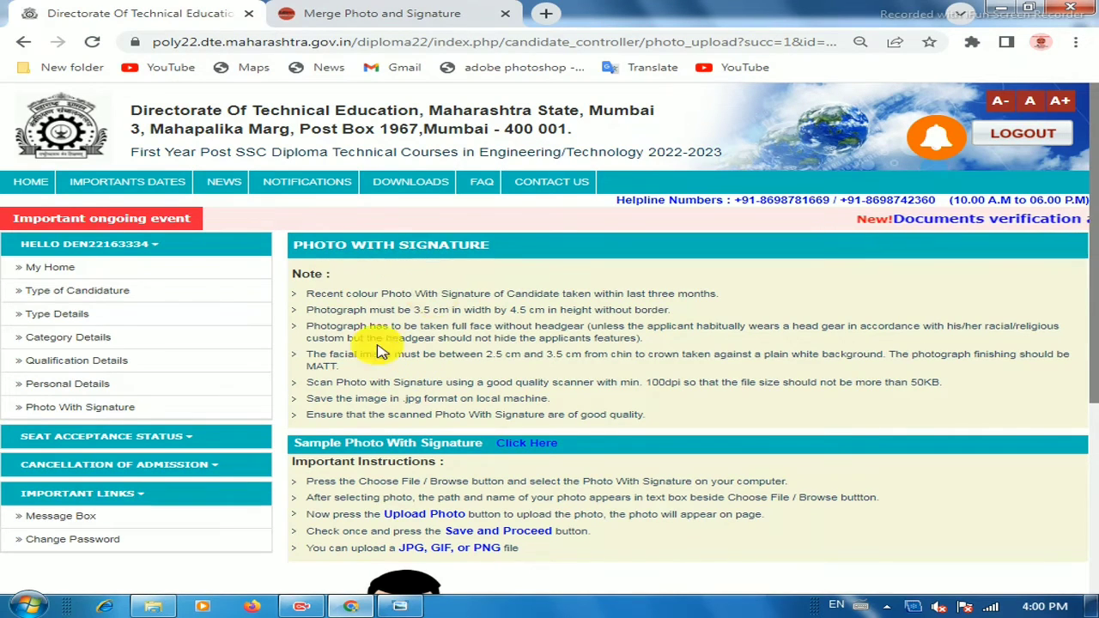
# Review the Photo With Signature requirements and sample image, and switch to the Merge Photo and Signature page on editkar.com.
pyautogui.scroll(-2, 335, 409)
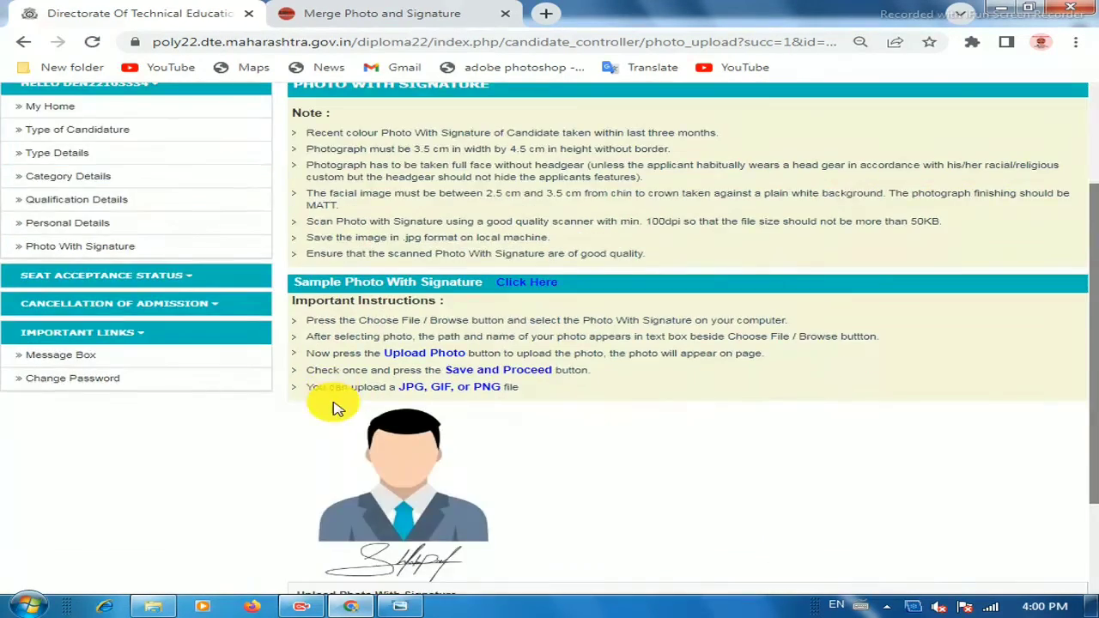
pyautogui.scroll(-2, 337, 409)
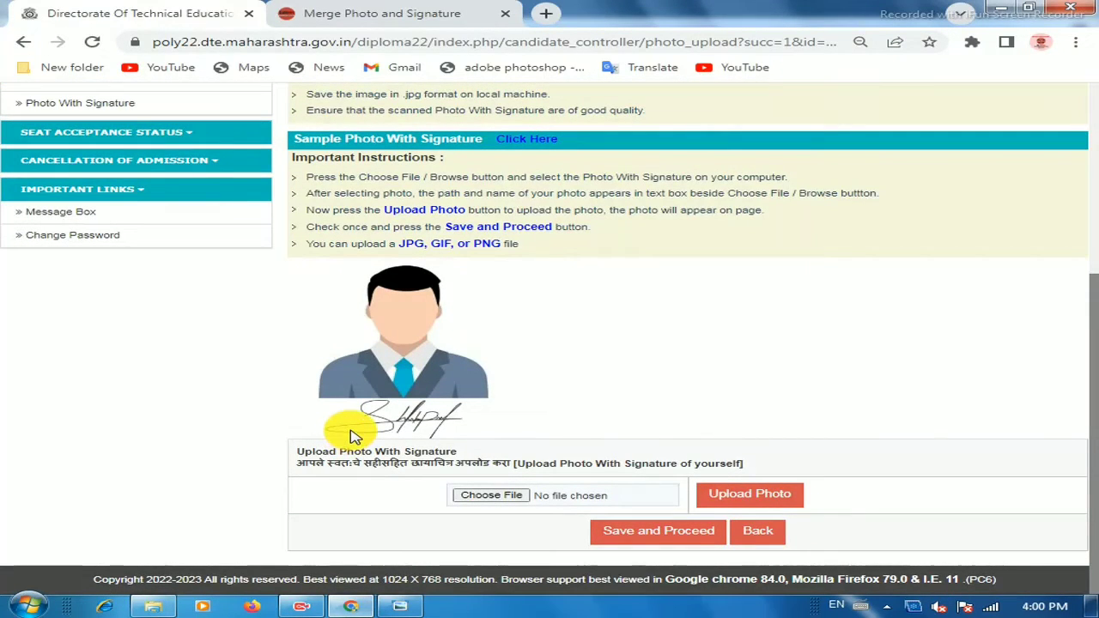
pyautogui.moveTo(278, 157); pyautogui.dragTo(445, 172)
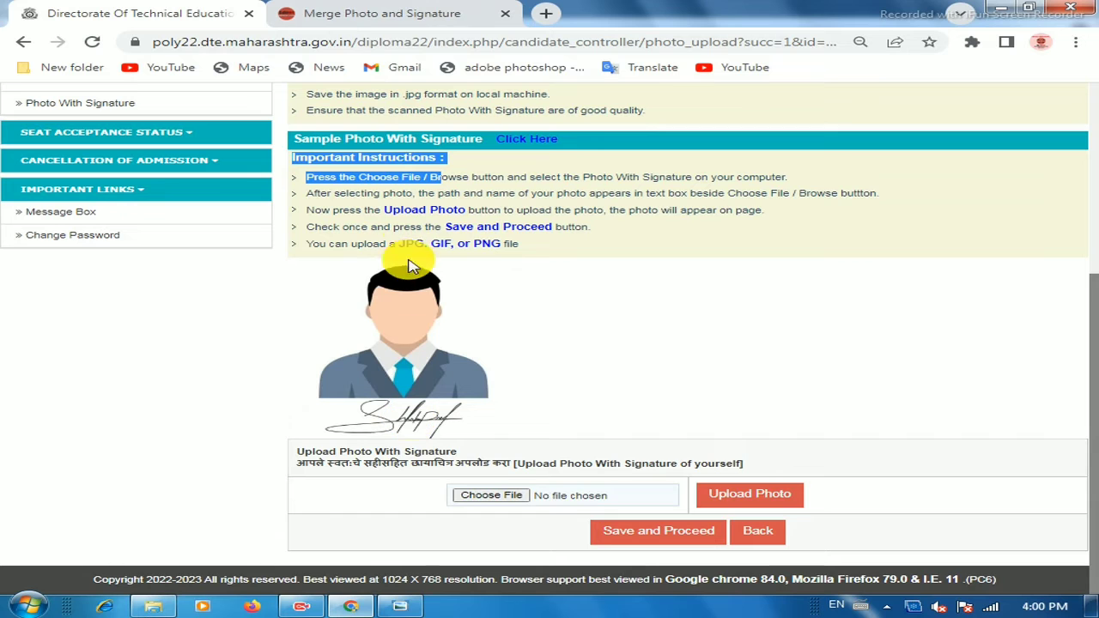
pyautogui.click(441, 7)
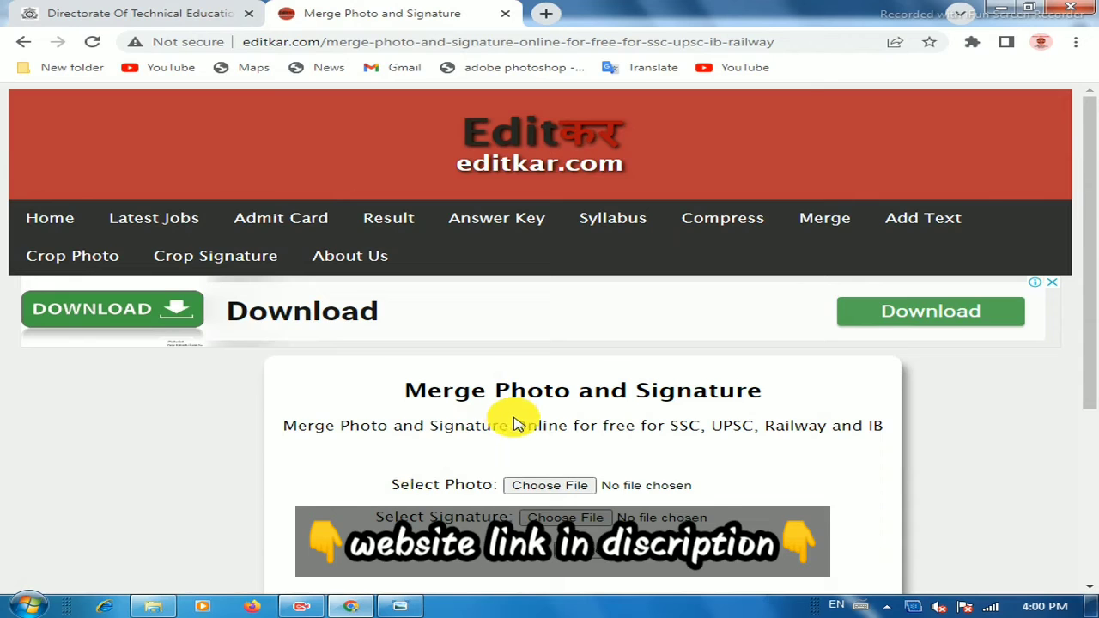
pyautogui.click(521, 488)
pyautogui.click(787, 244)
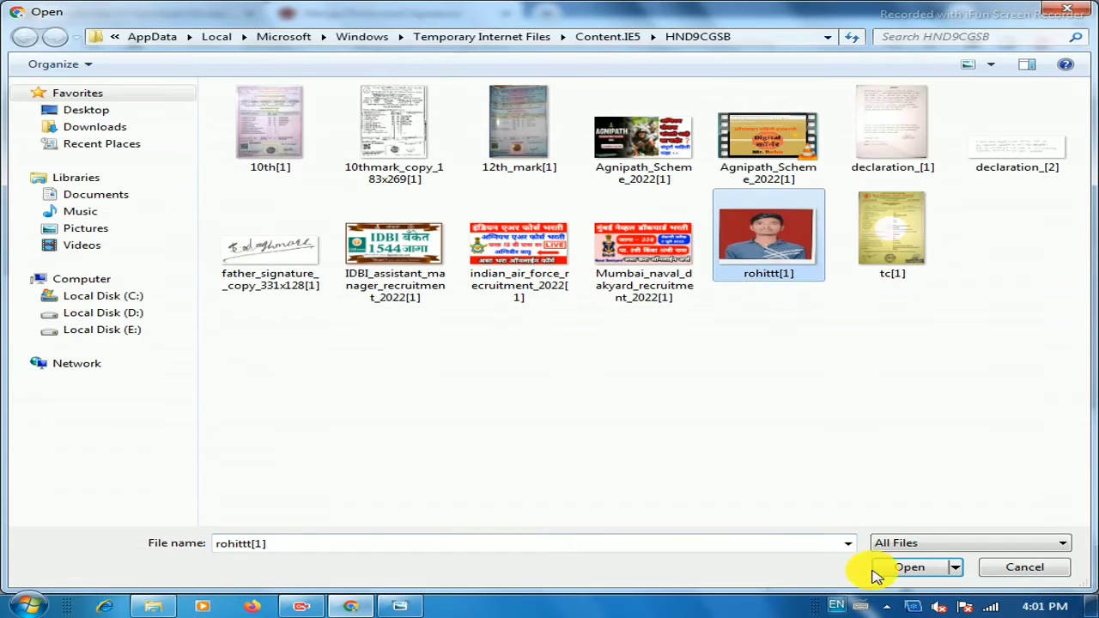
pyautogui.click(1067, 9)
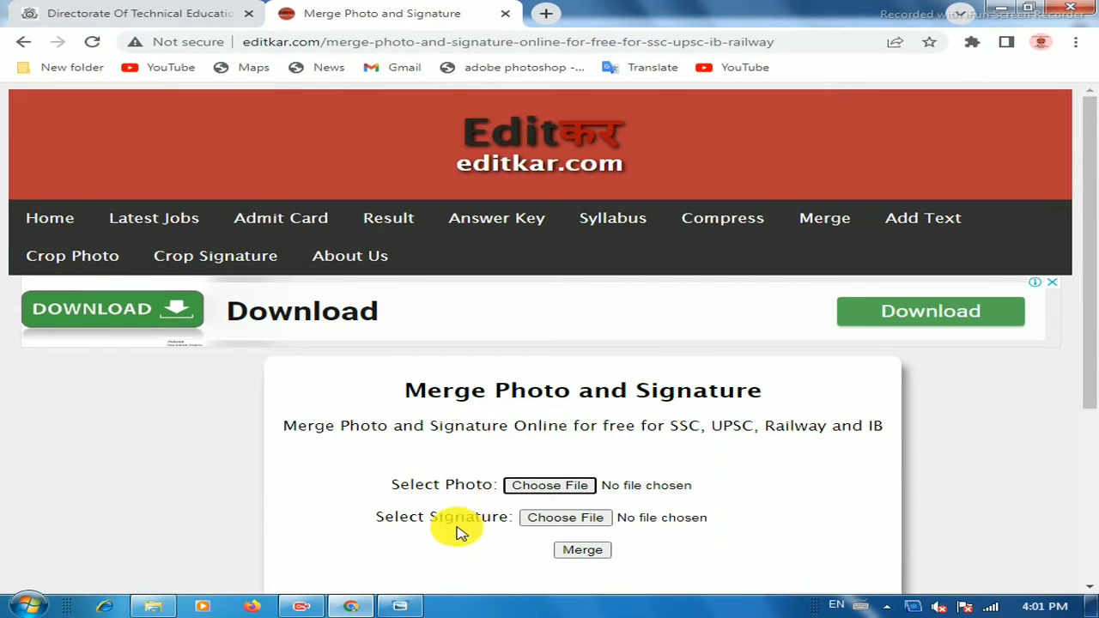
pyautogui.click(554, 520)
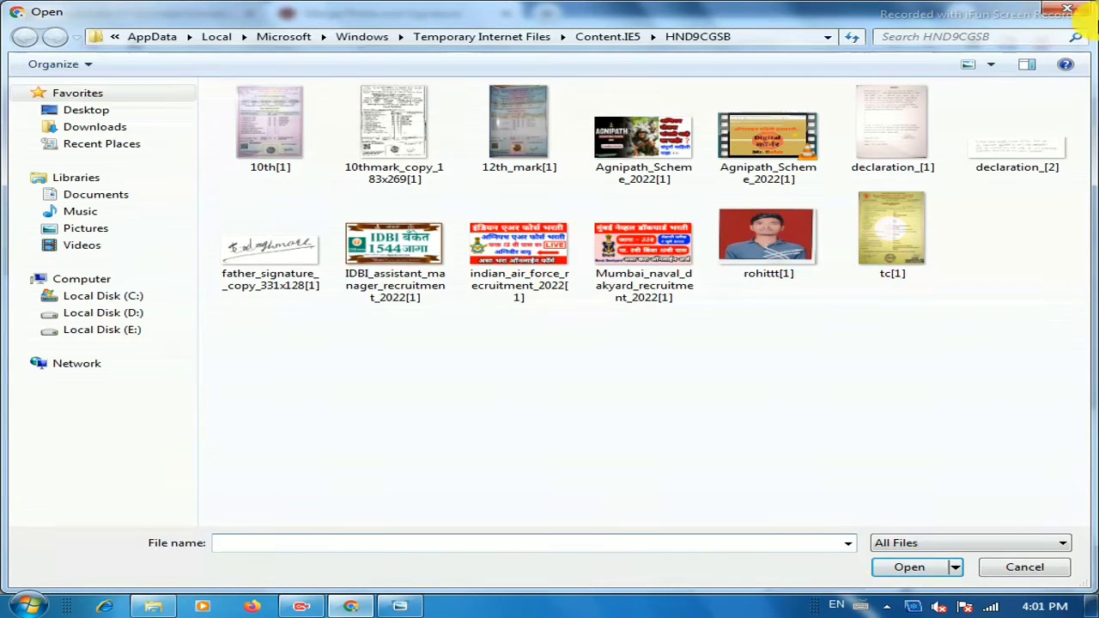
pyautogui.click(1067, 8)
# Save the merged photo and signature image as download.jpg in the personal documents folder on drive D.
pyautogui.scroll(-2, 550, 506)
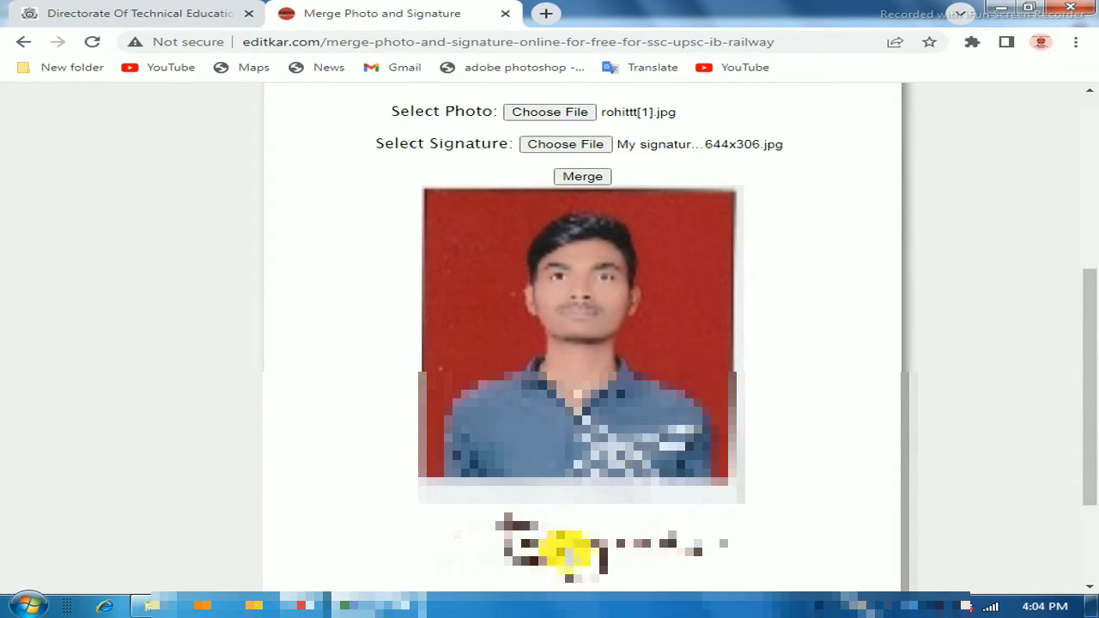
pyautogui.rightClick(566, 346)
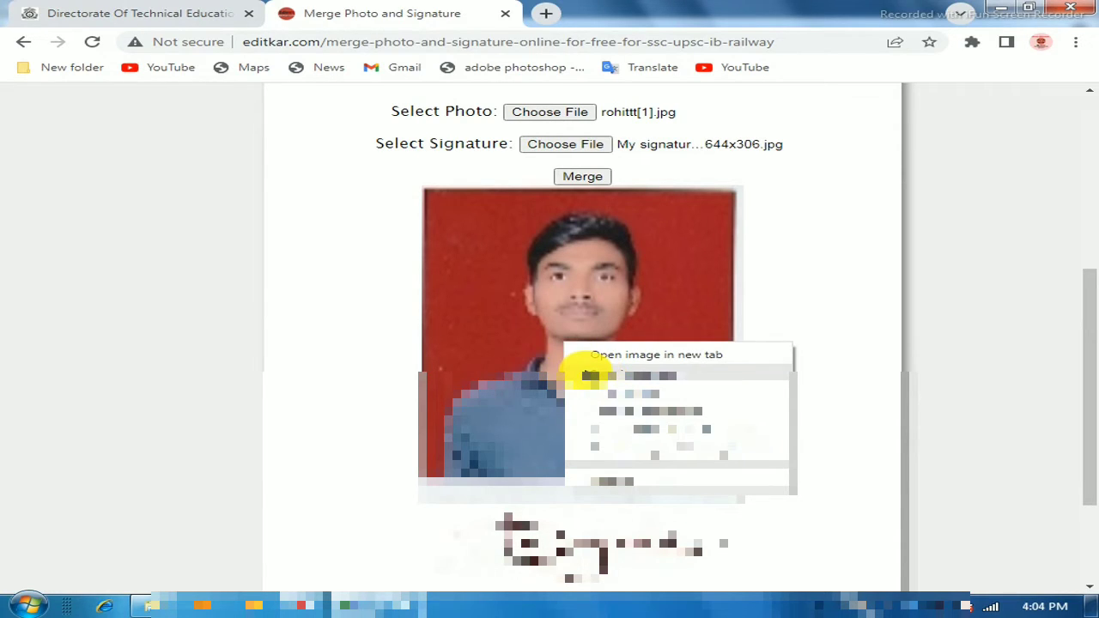
pyautogui.click(589, 375)
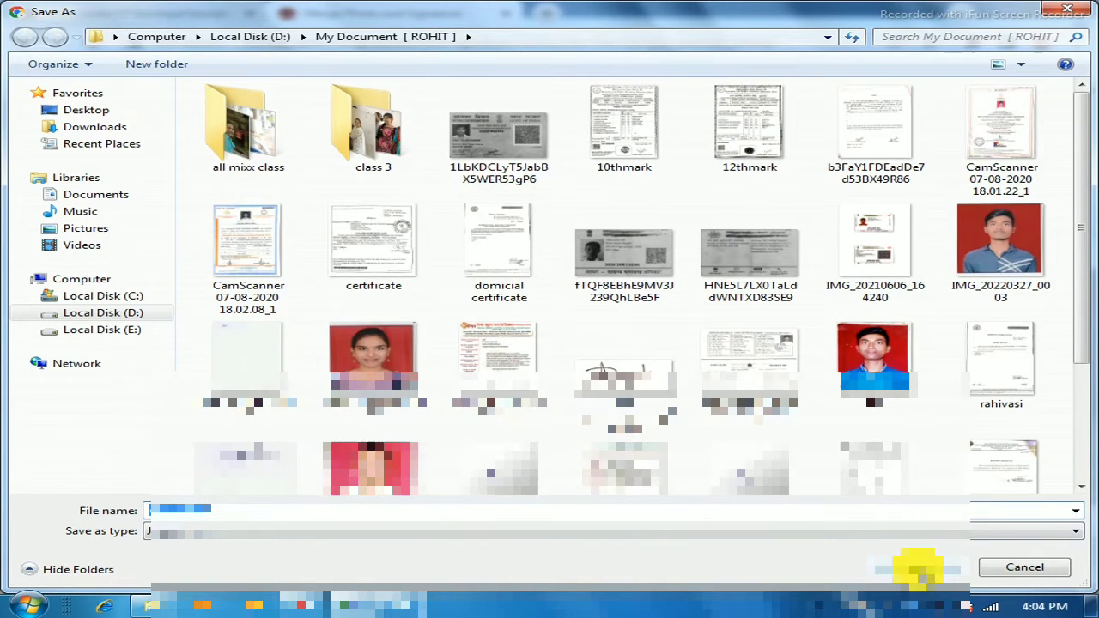
pyautogui.click(917, 567)
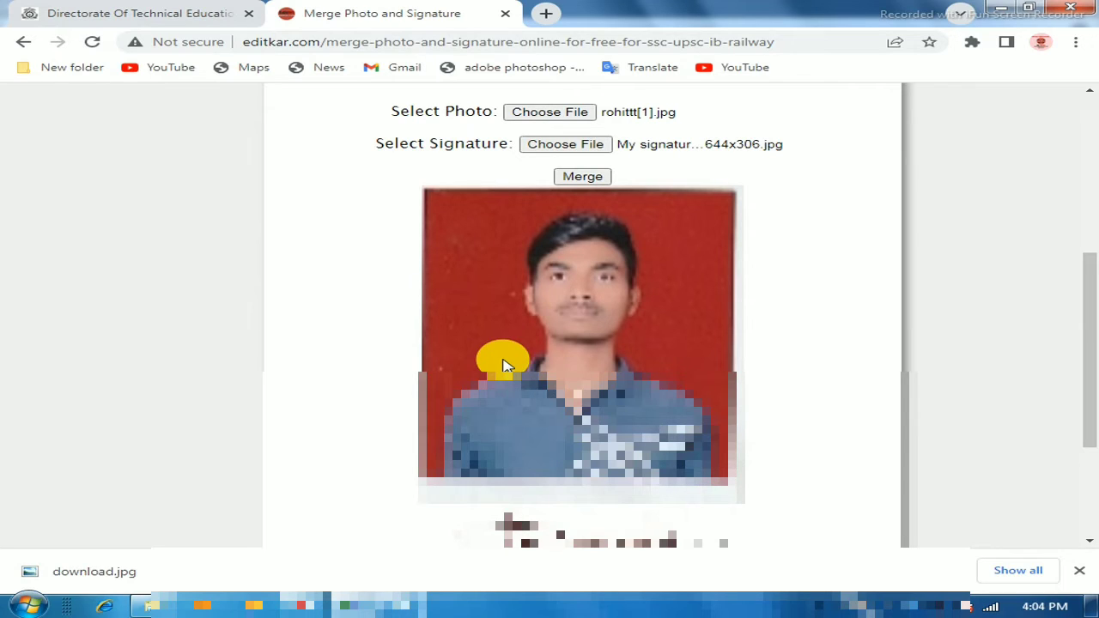
# Return to the admission form's photo page, choose the merged download image, confirm its crop selection and upload it.
pyautogui.hotkey('ctrl', 'Tab')
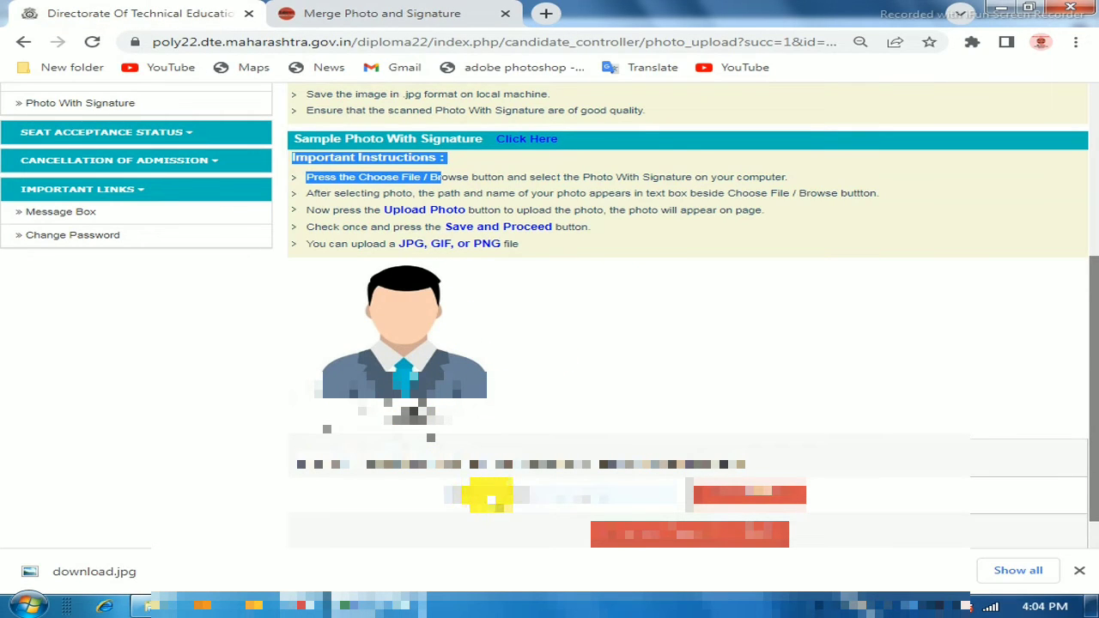
pyautogui.click(487, 495)
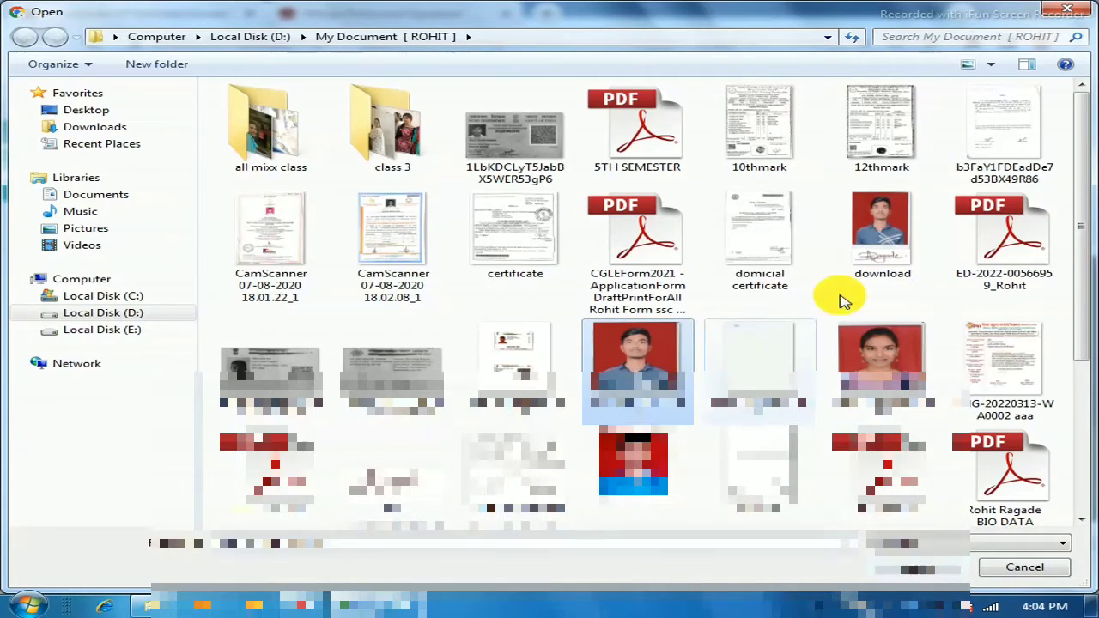
pyautogui.click(875, 266)
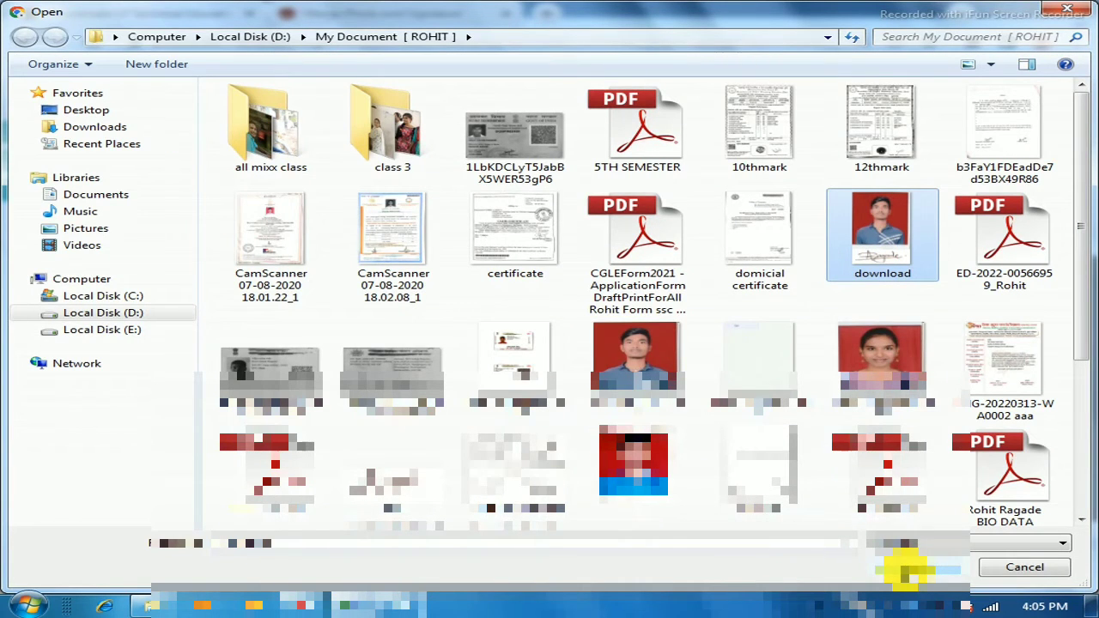
pyautogui.click(903, 567)
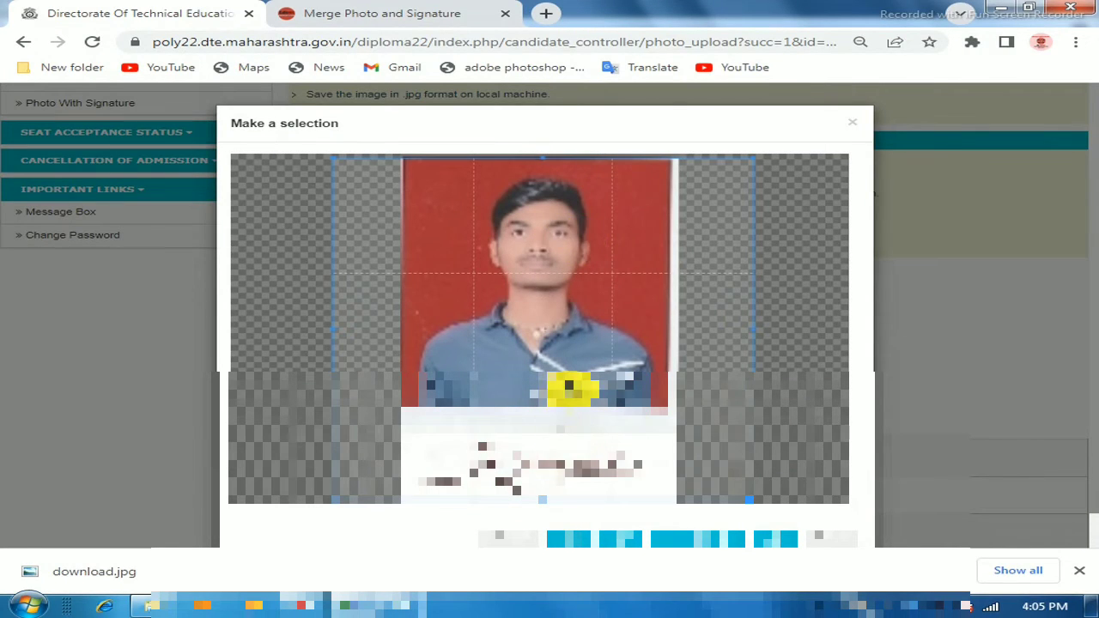
pyautogui.click(831, 537)
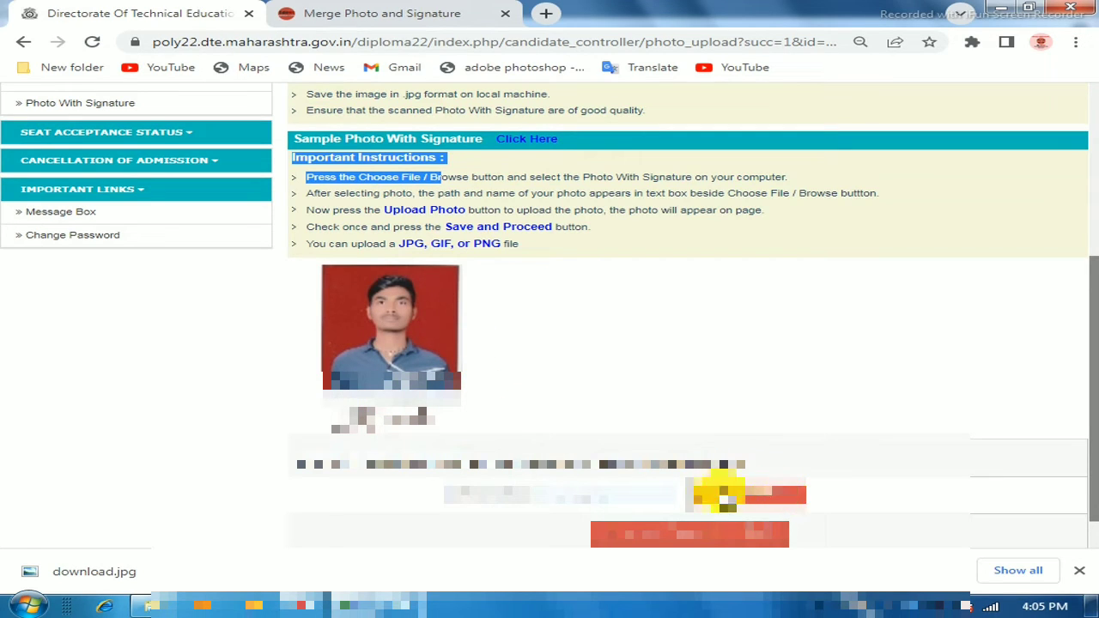
pyautogui.click(779, 496)
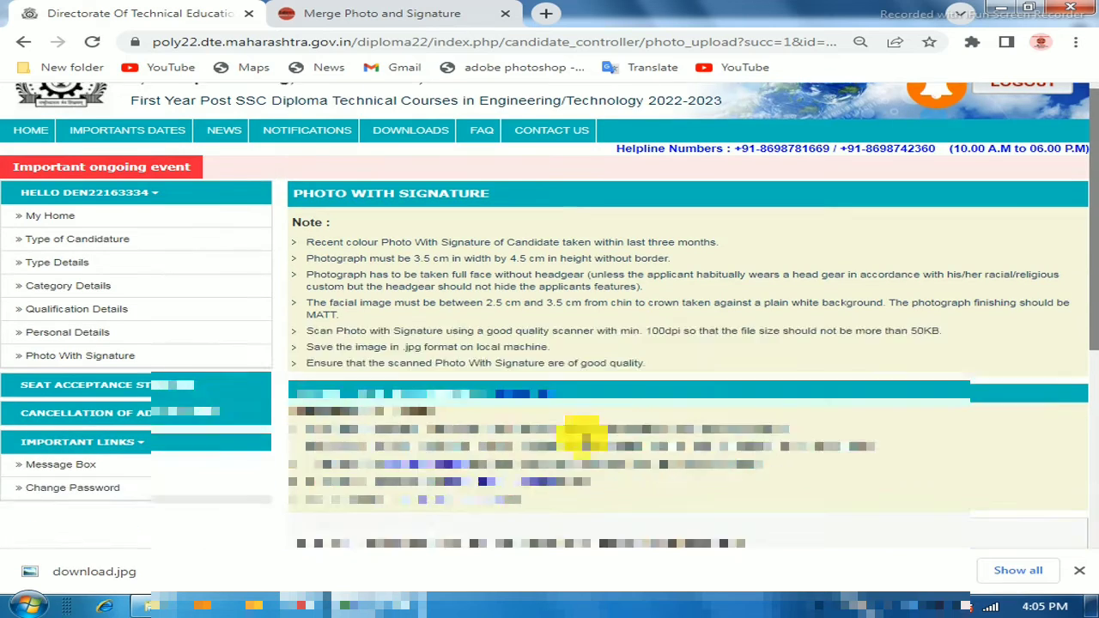